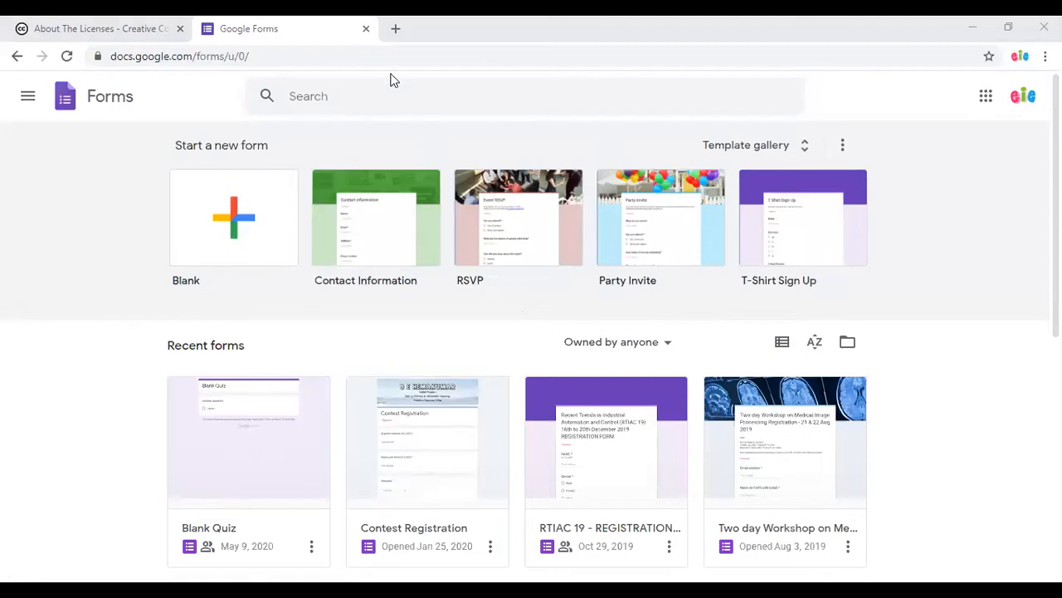
Search for 'google forms' in a new tab and get to the Google Forms home page.
key(ctrl+t)
text(goo)
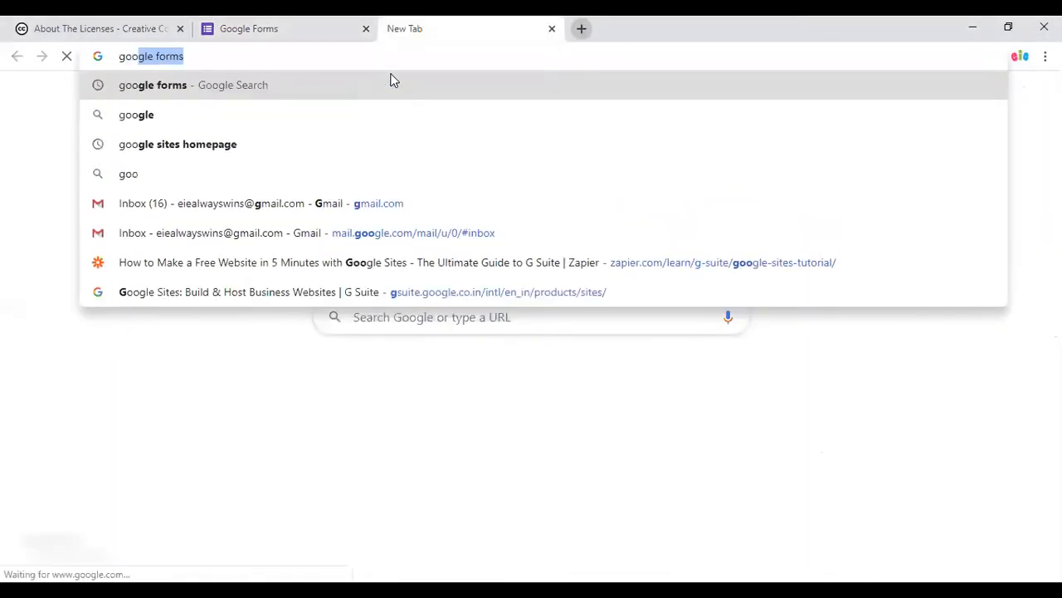
key(Return)
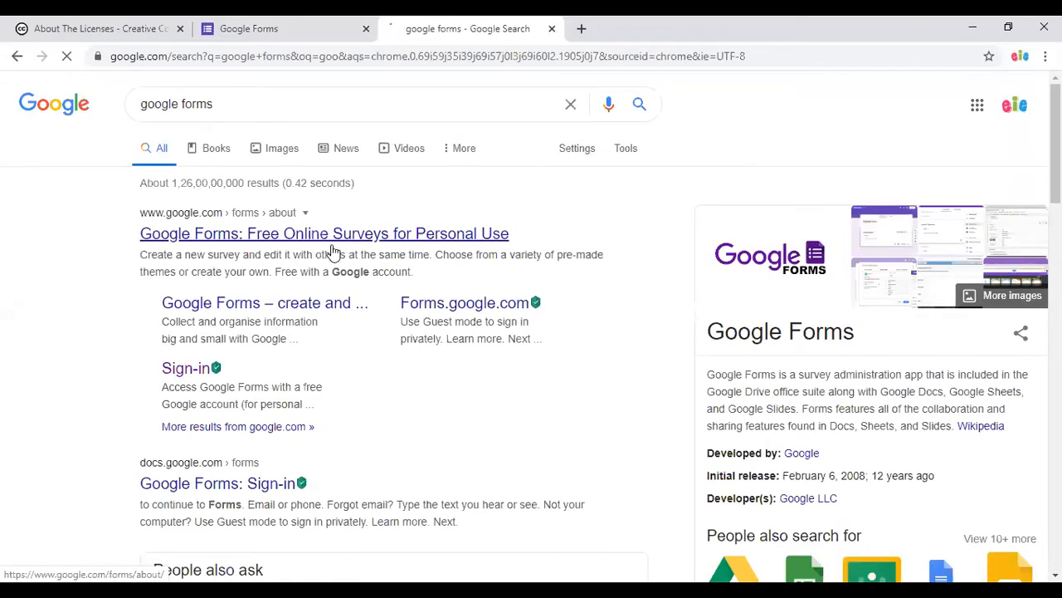
click(443, 240)
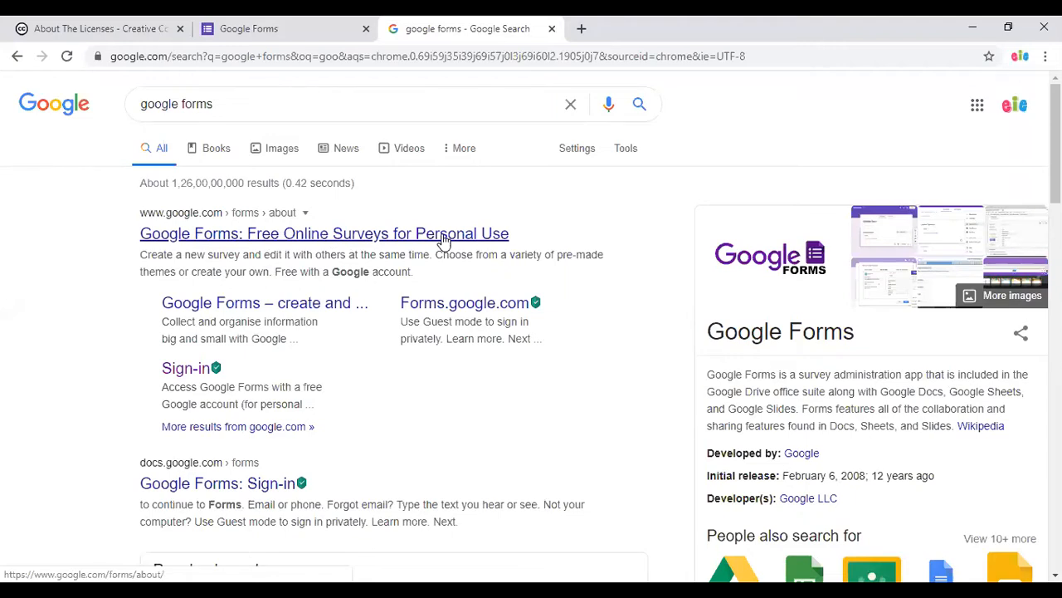
click(241, 32)
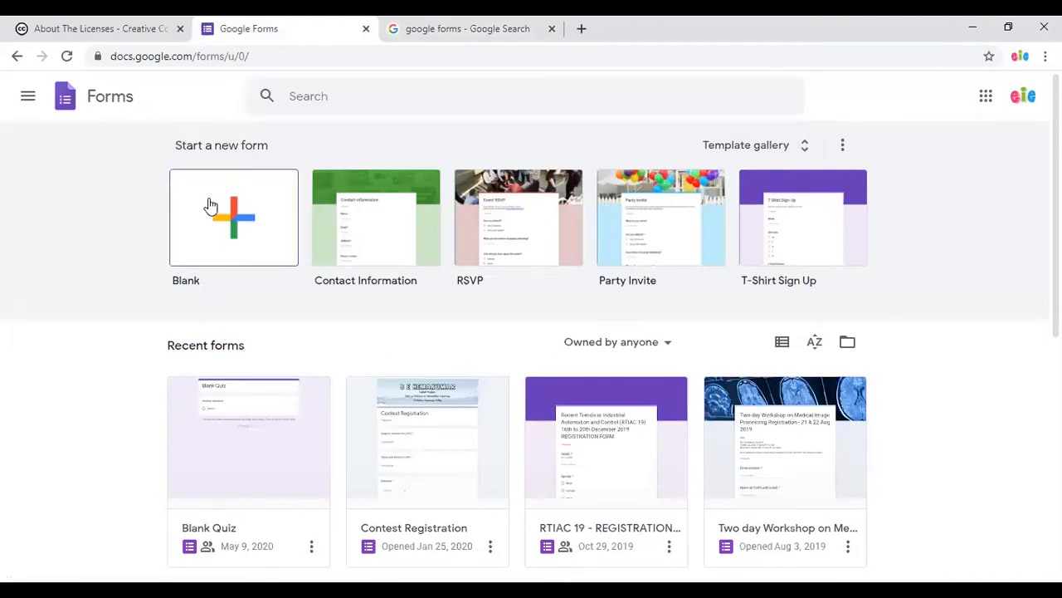
Create a blank form and title it 'Alumni Meet - family meet'.
scroll(889, 425, down, 5)
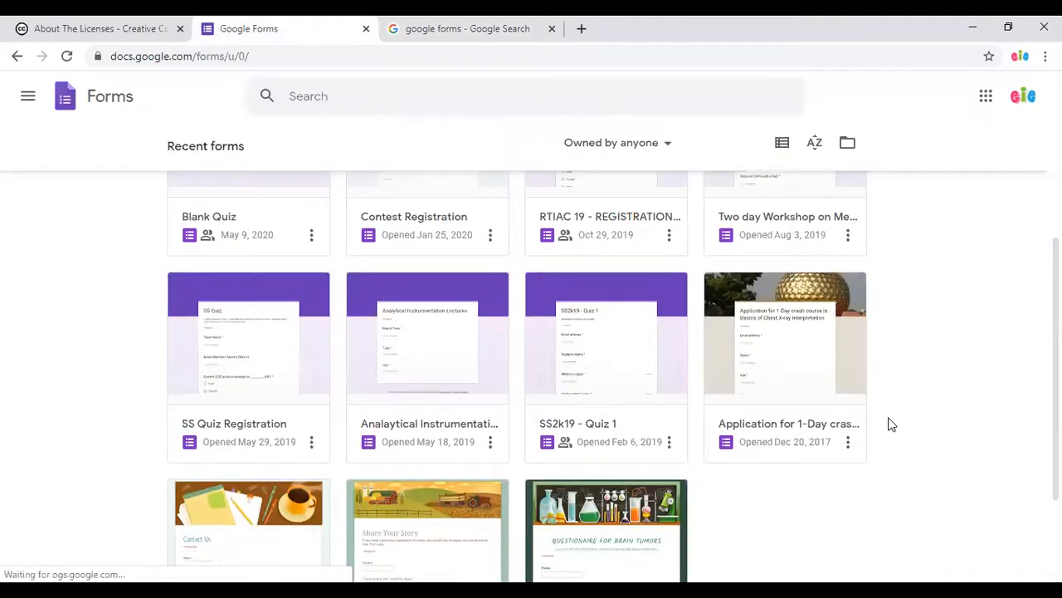
scroll(890, 425, up, 5)
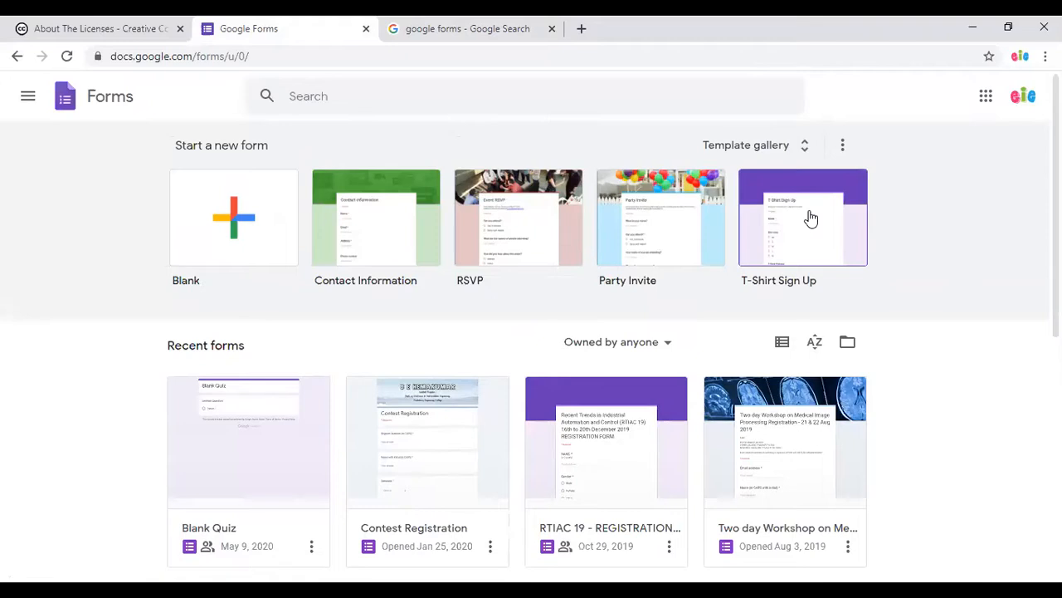
click(212, 243)
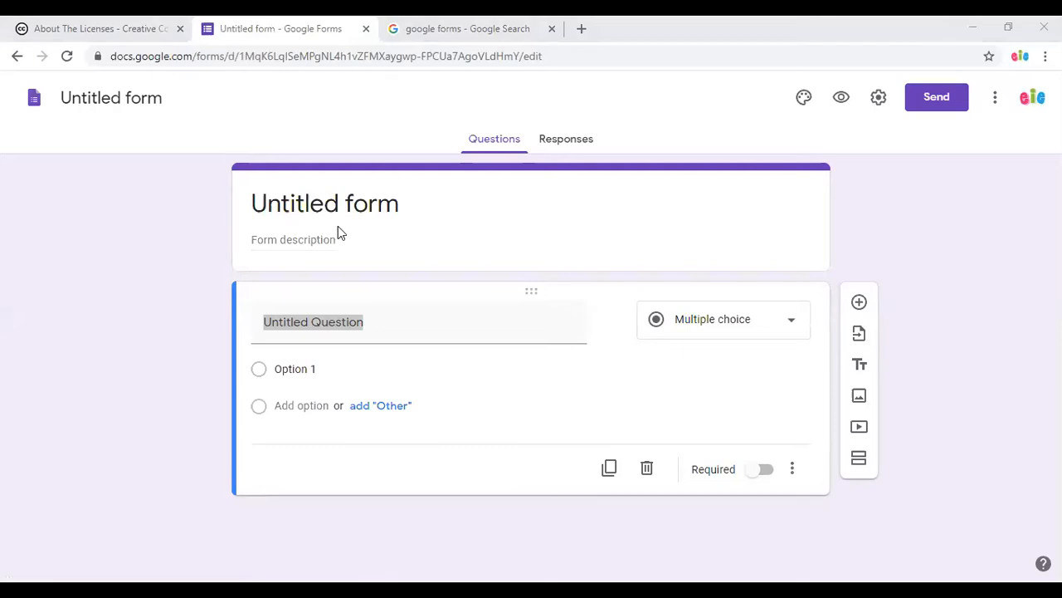
click(392, 211)
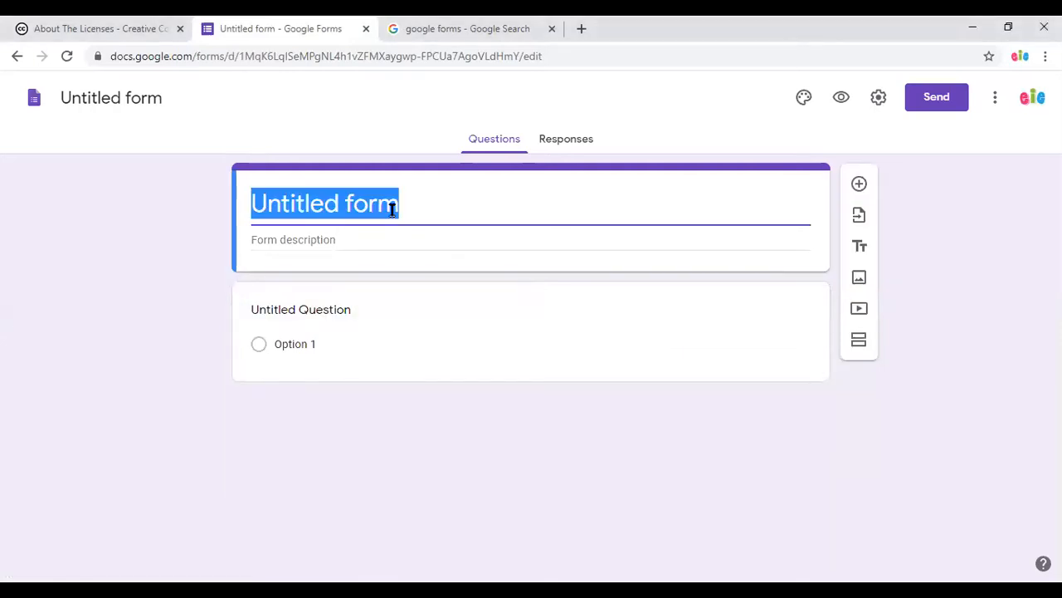
text(Alumni)
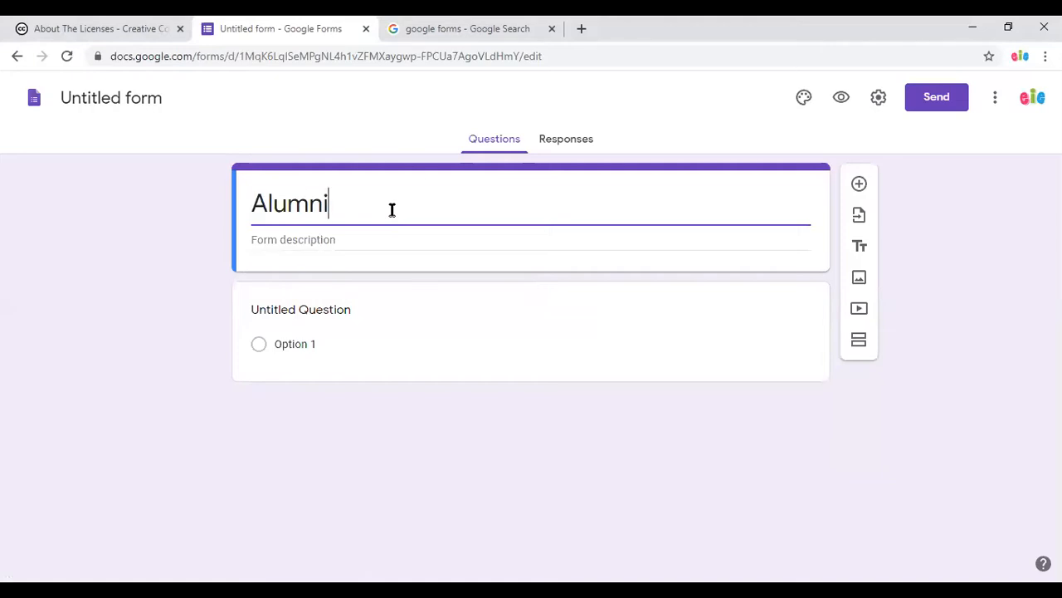
text( Meet - family meet)
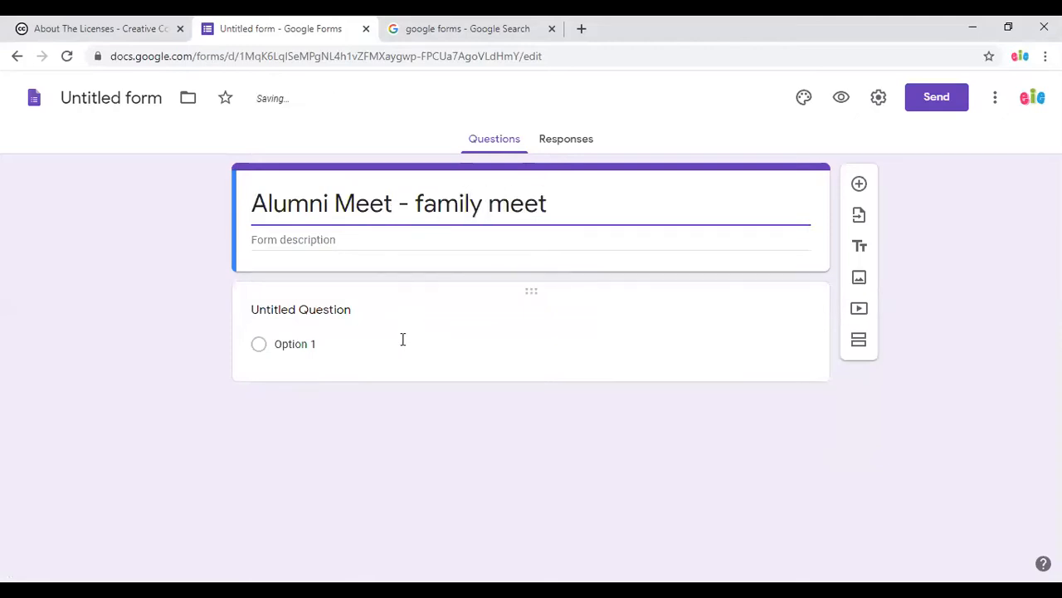
Title the first question 'Email address'.
click(342, 316)
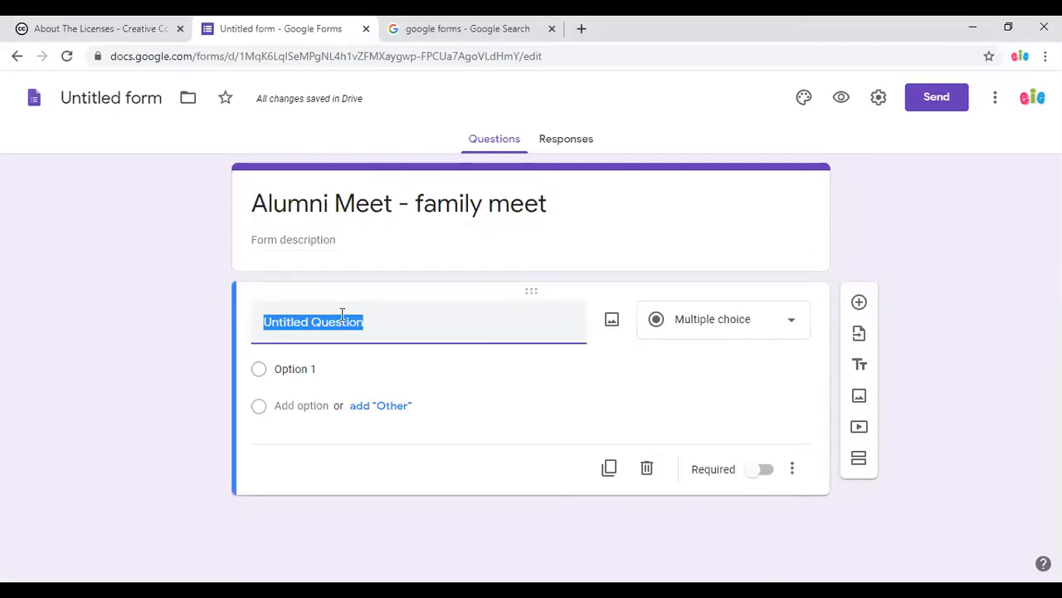
text(Nmae)
key(BackSpace)
key(BackSpace)
key(BackSpace)
text(a)
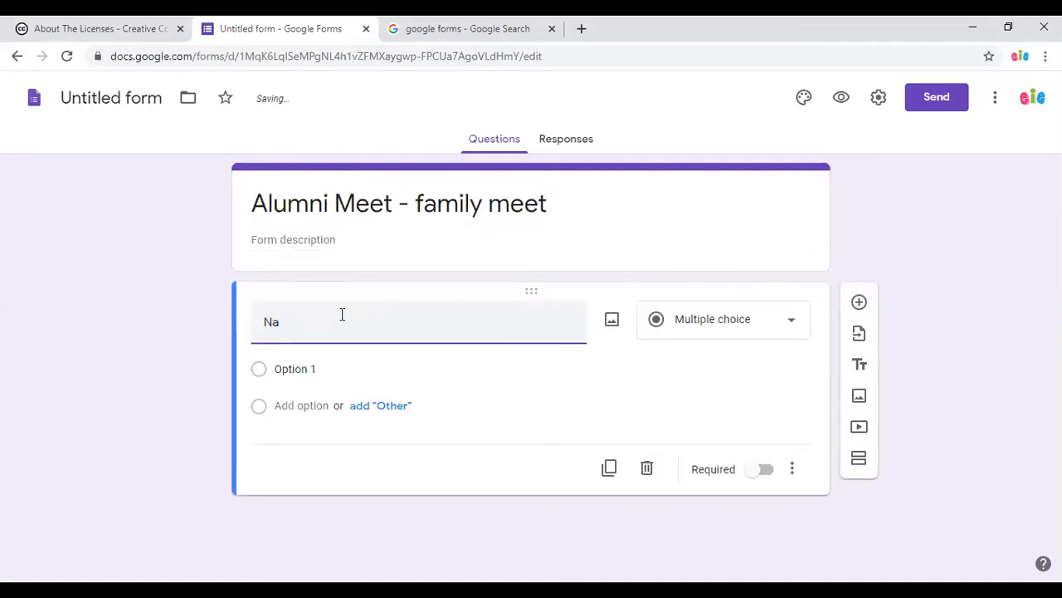
text(m)
key(BackSpace)
key(BackSpace)
key(BackSpace)
text(E)
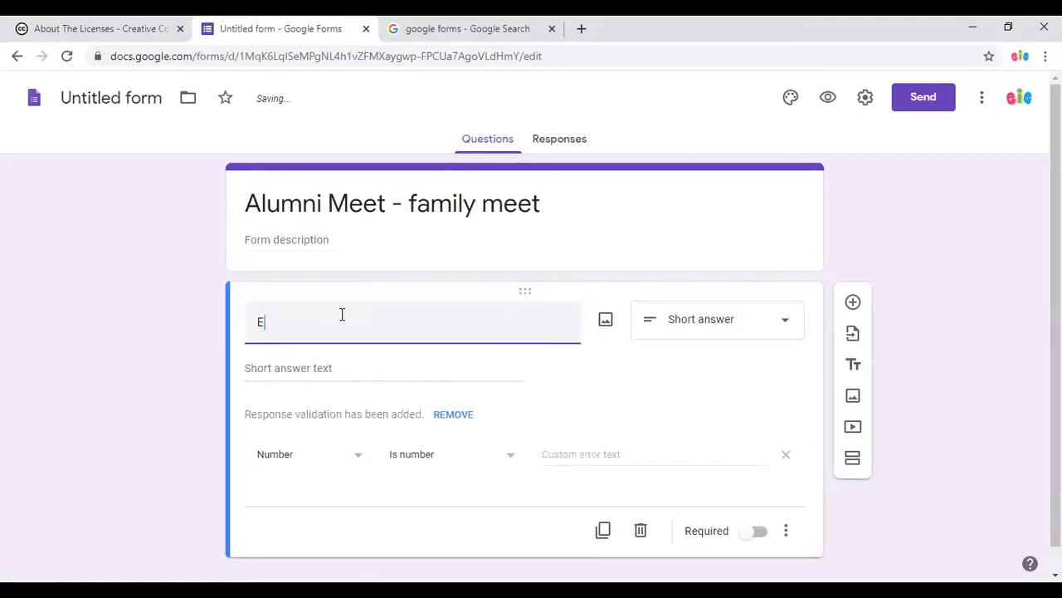
text(mail ad)
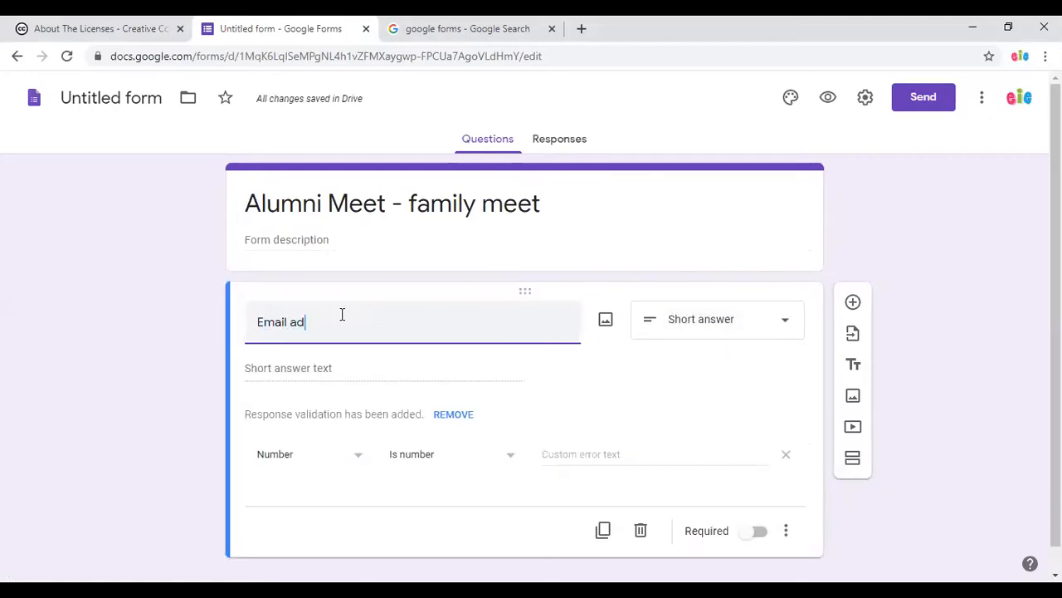
text(dre)
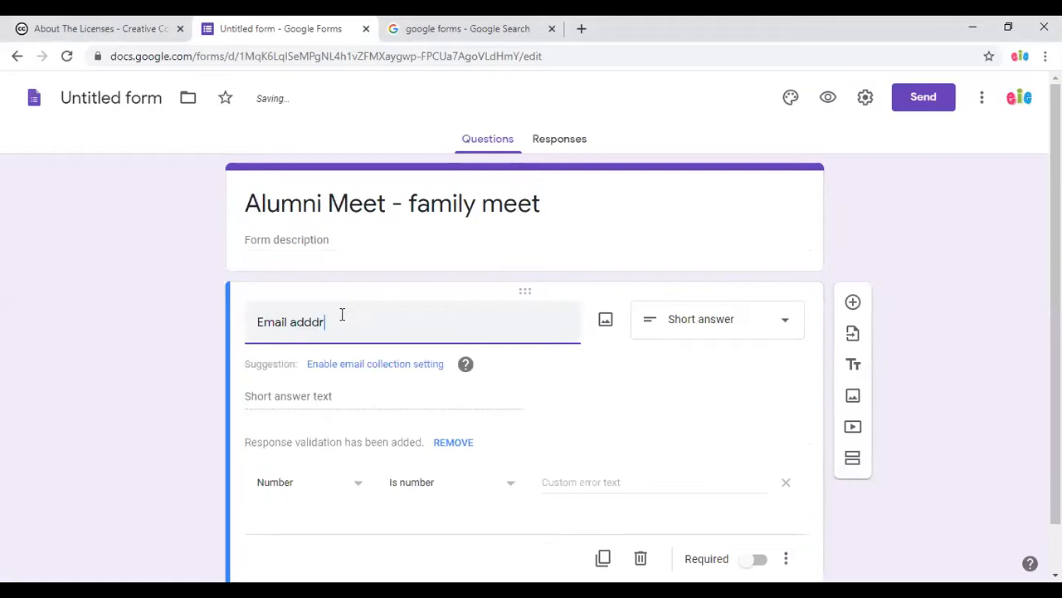
key(BackSpace)
key(BackSpace)
key(BackSpace)
text(ress)
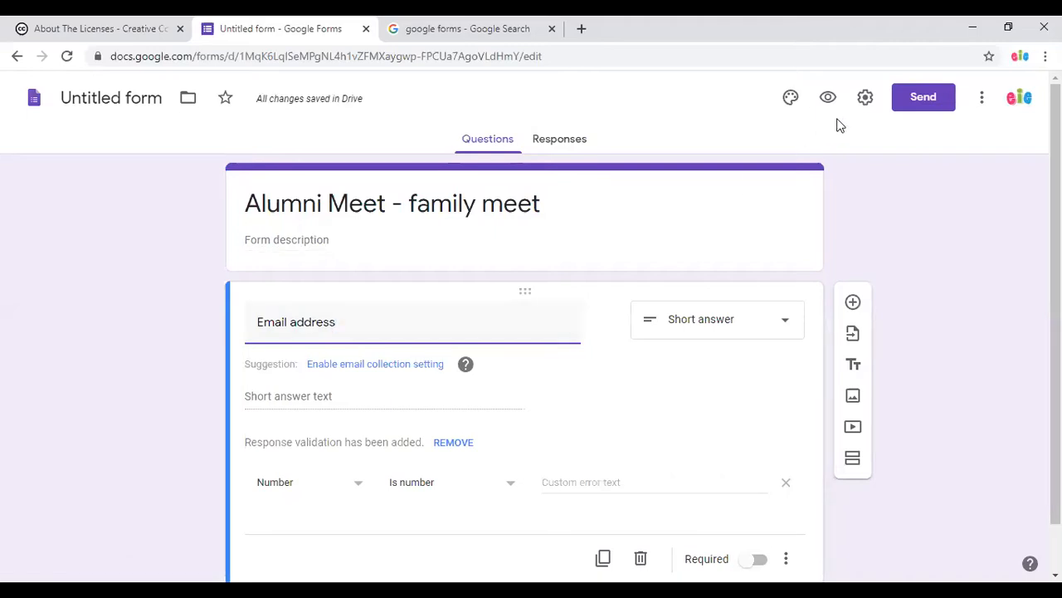
Look at the form settings and close them without changes.
click(865, 98)
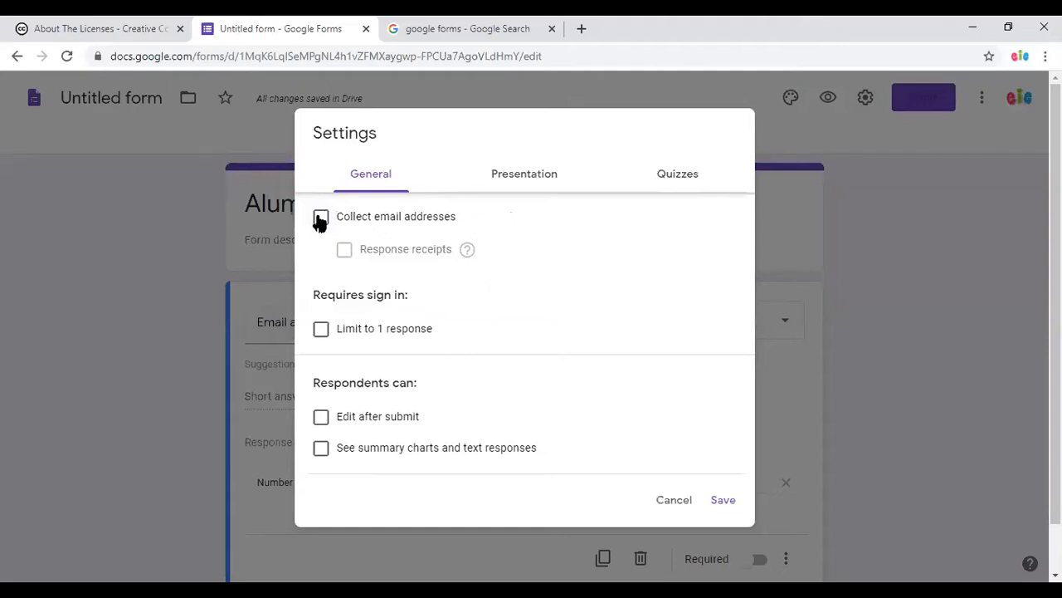
click(672, 501)
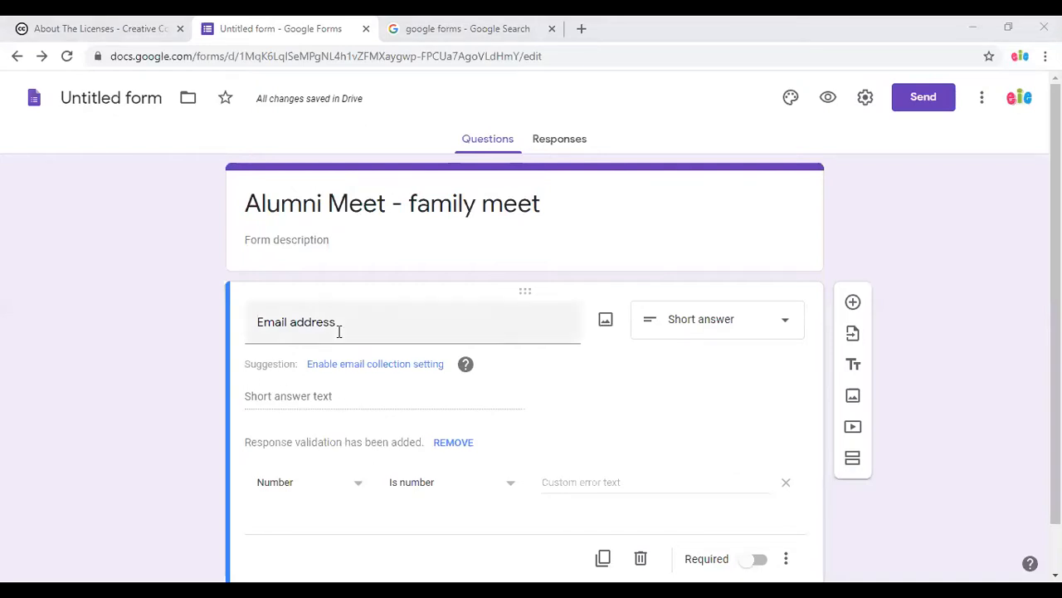
scroll(436, 503, down, 1)
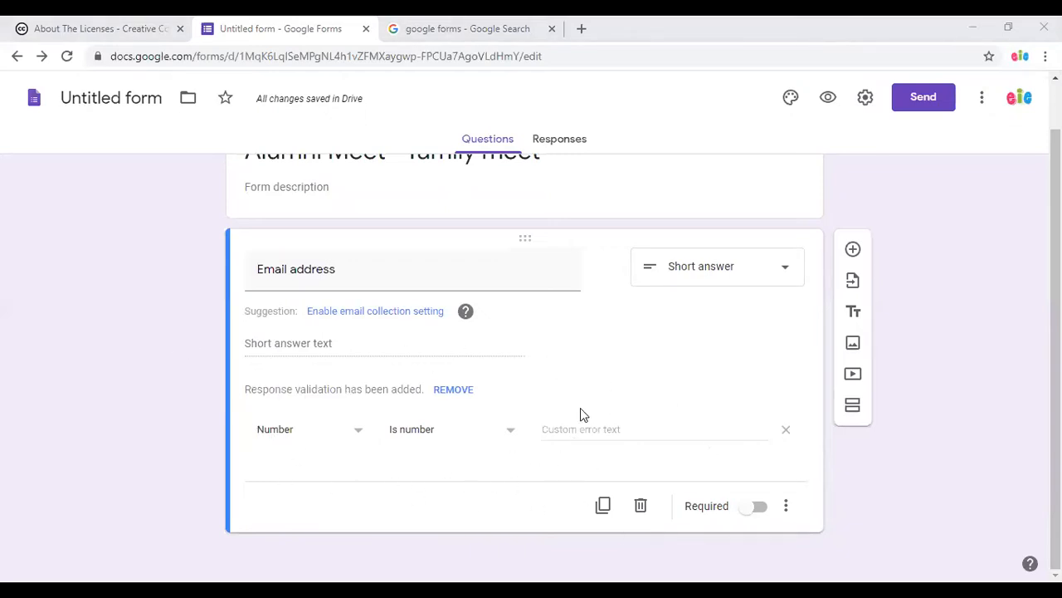
Remove the Number validation, submit a test answer 'kjcbcbn' from the preview, and return to the editor.
click(453, 390)
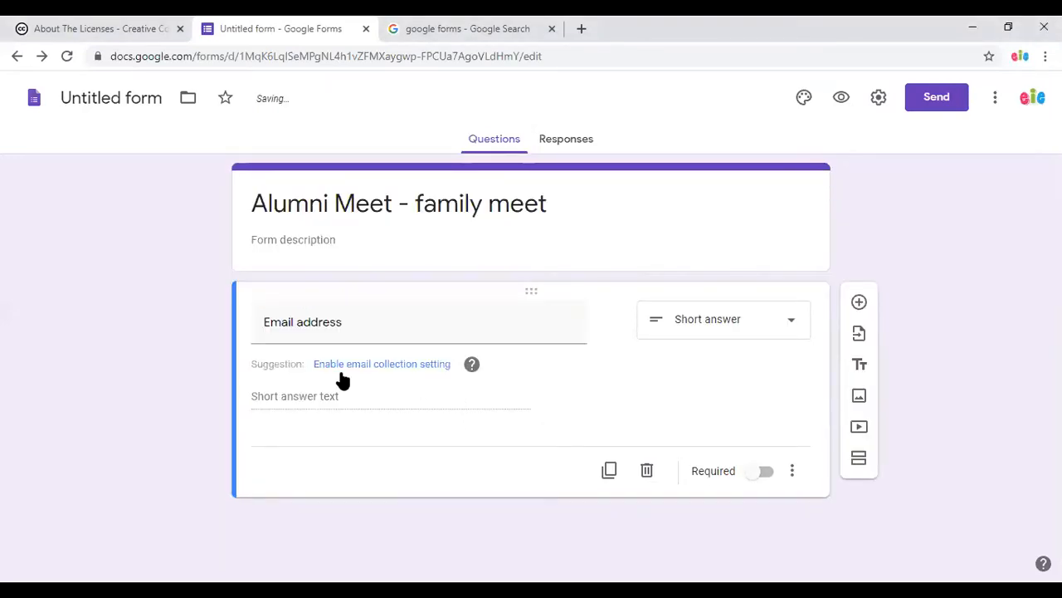
click(841, 98)
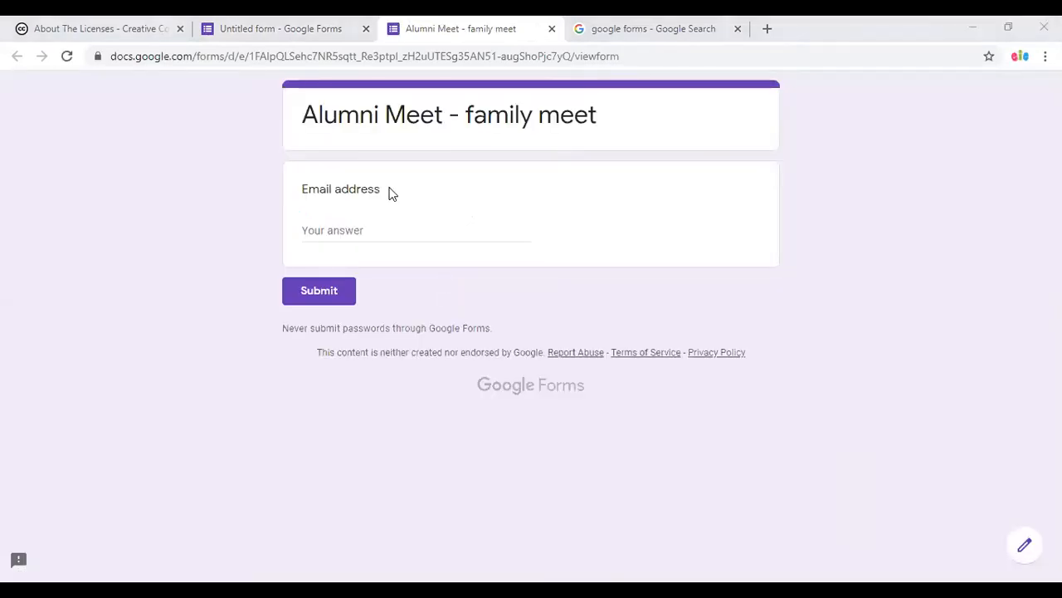
click(334, 228)
text(kjcbcbn)
click(336, 297)
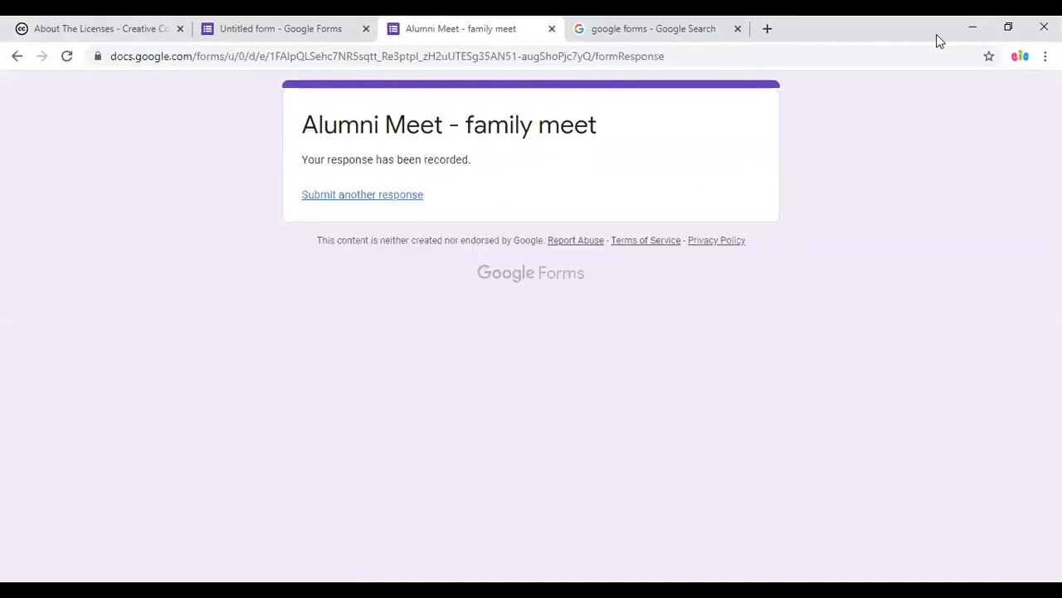
click(314, 27)
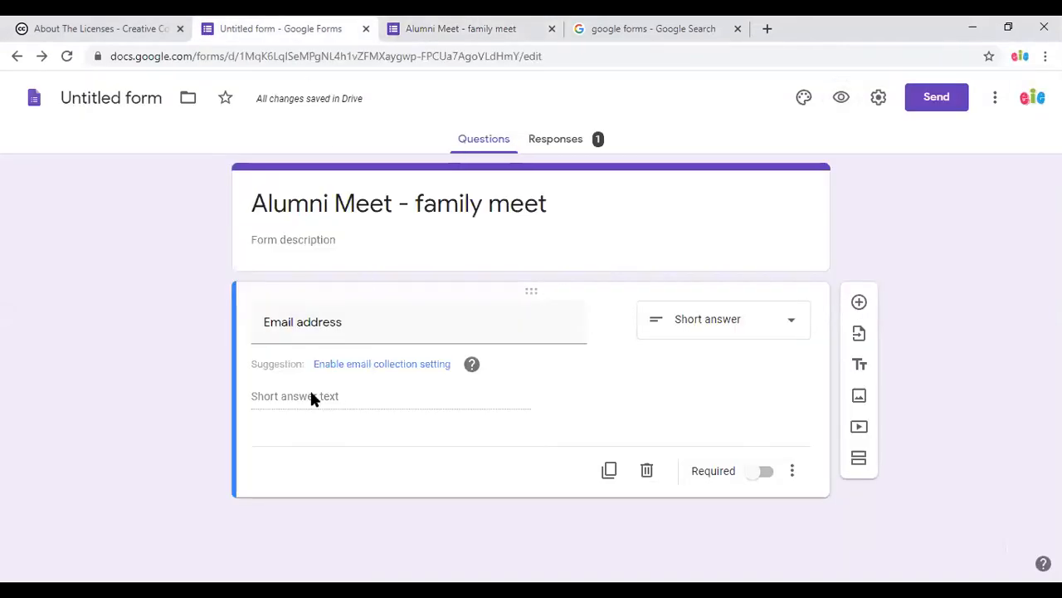
Validate Email address as Text > Email address with error message 'Please check again'.
click(793, 469)
click(827, 543)
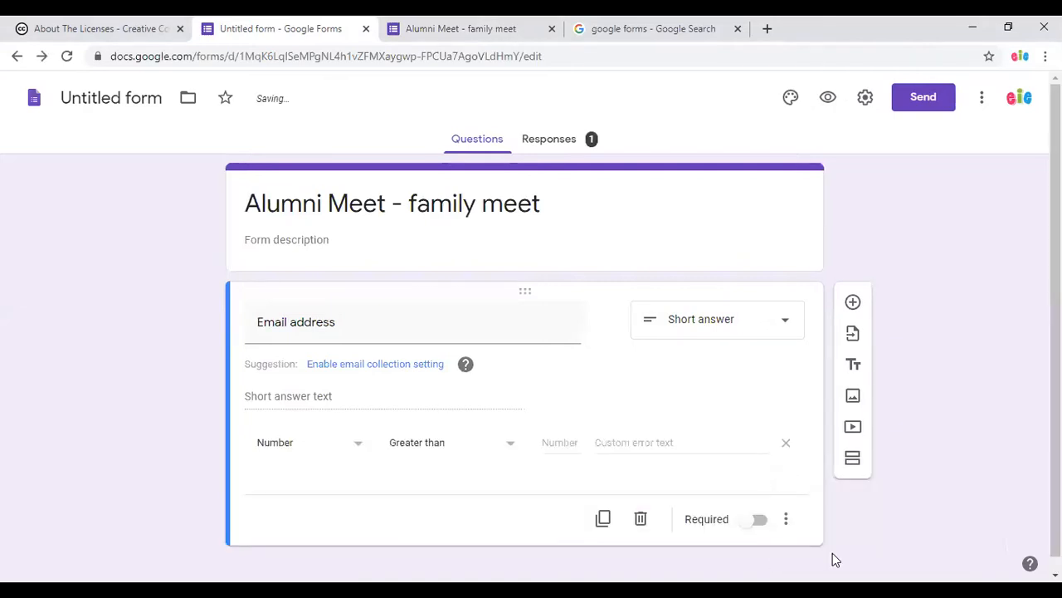
click(304, 448)
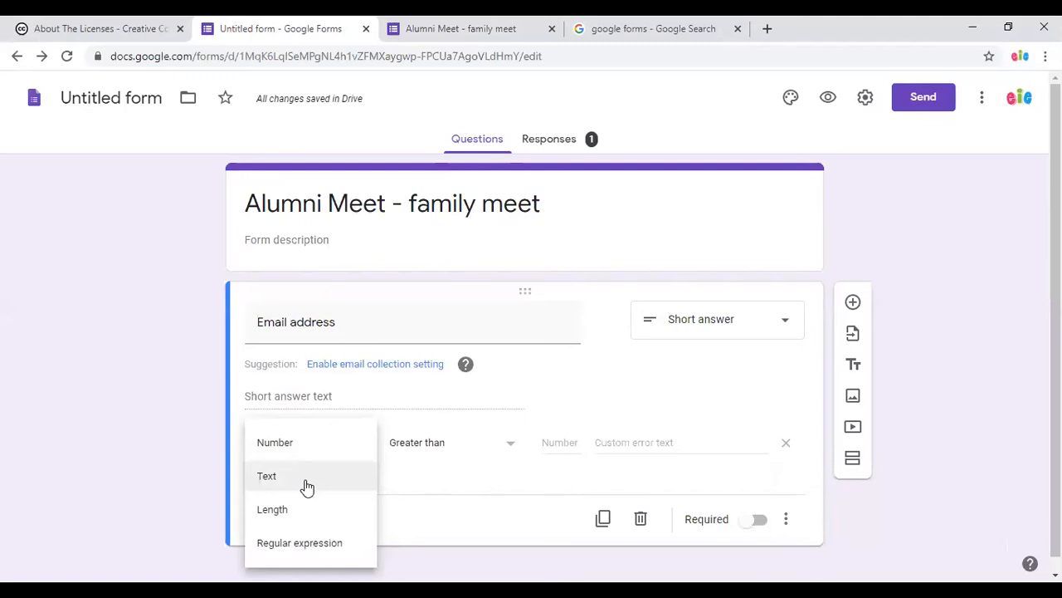
click(306, 476)
click(455, 449)
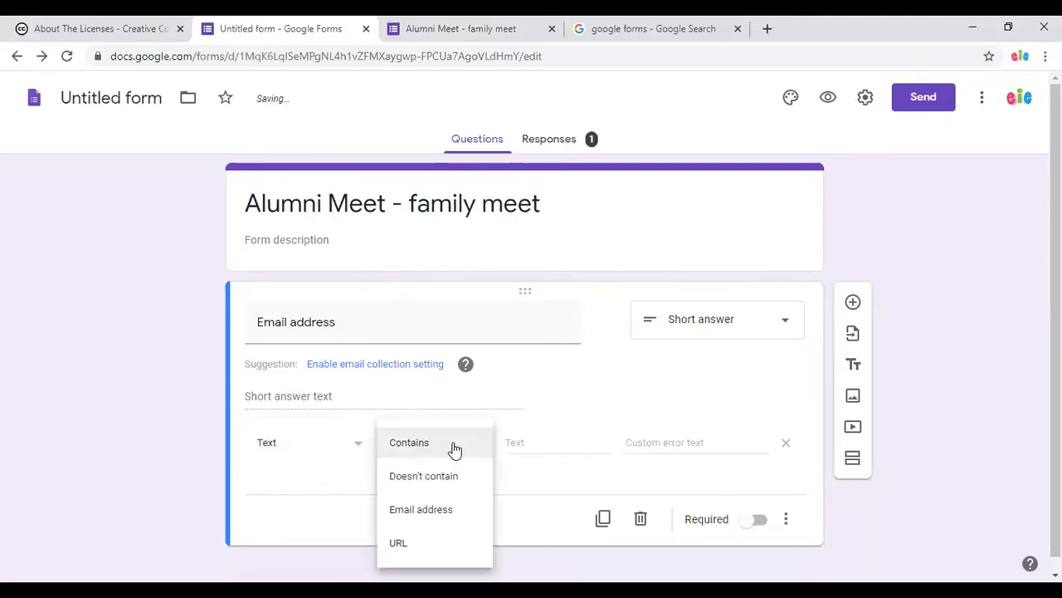
click(439, 512)
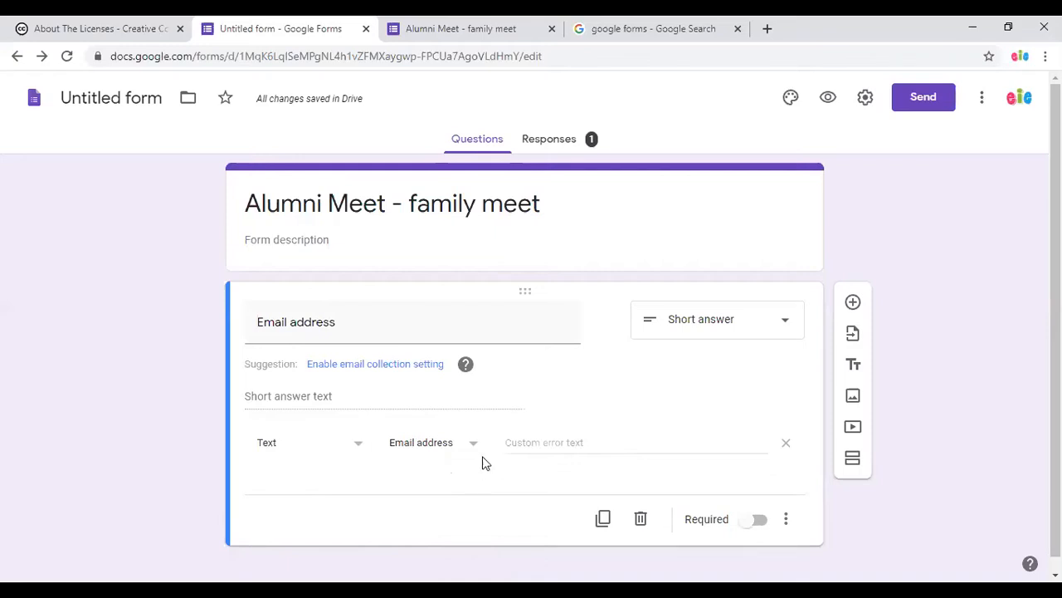
click(524, 443)
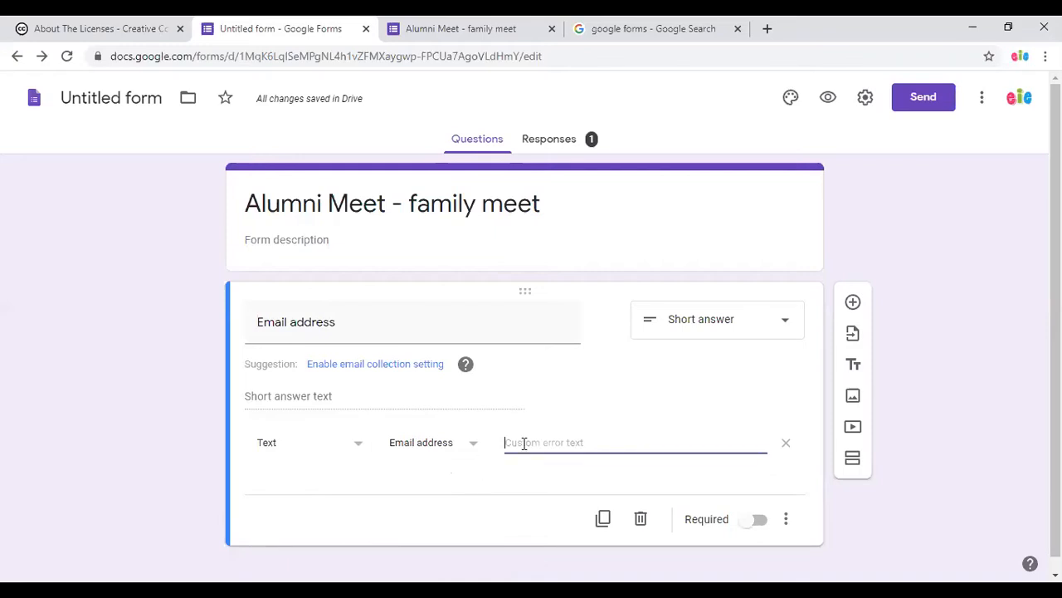
text(En)
key(BackSpace)
key(BackSpace)
text(Pl)
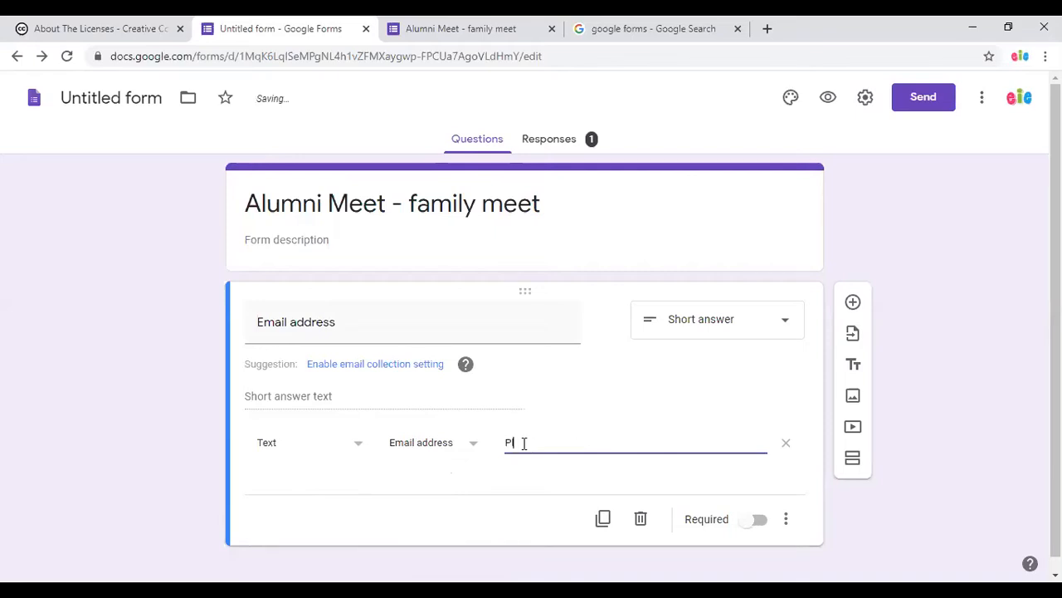
text(ease check again)
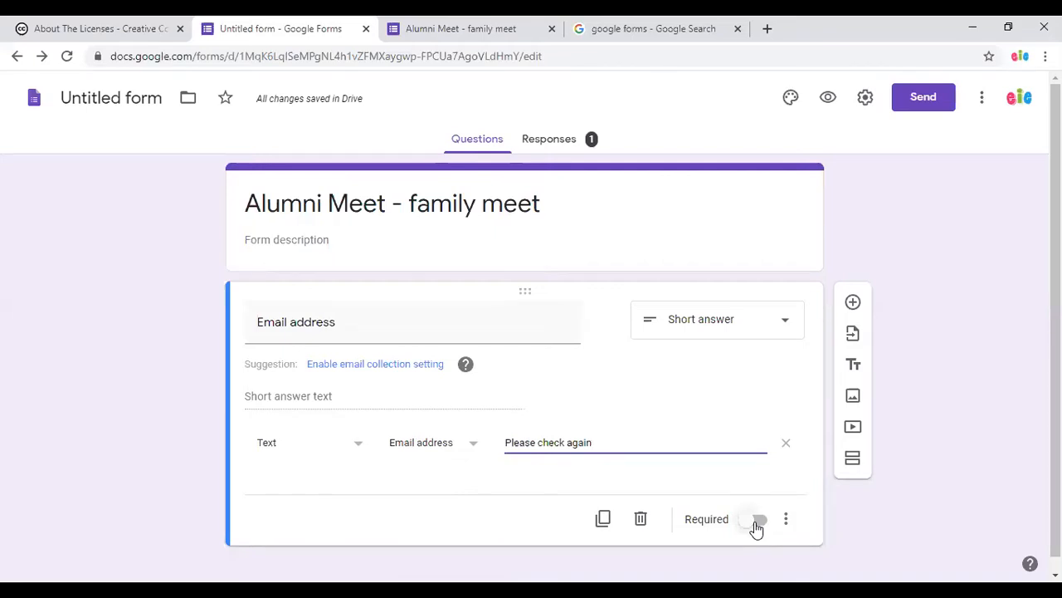
Add a question titled 'Whether u are interested to attend the meet'.
click(854, 303)
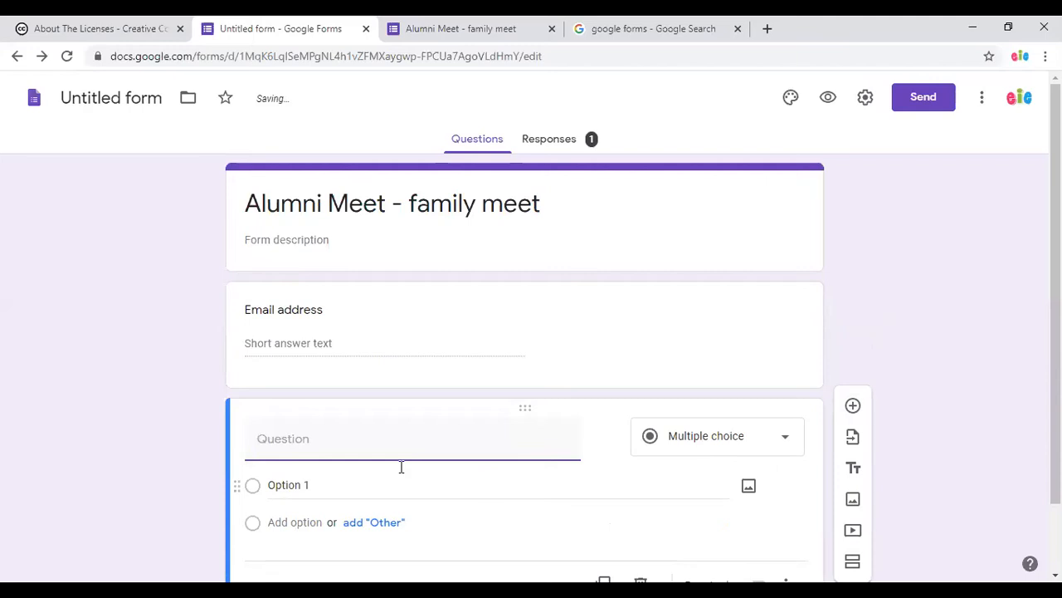
text(Nmae)
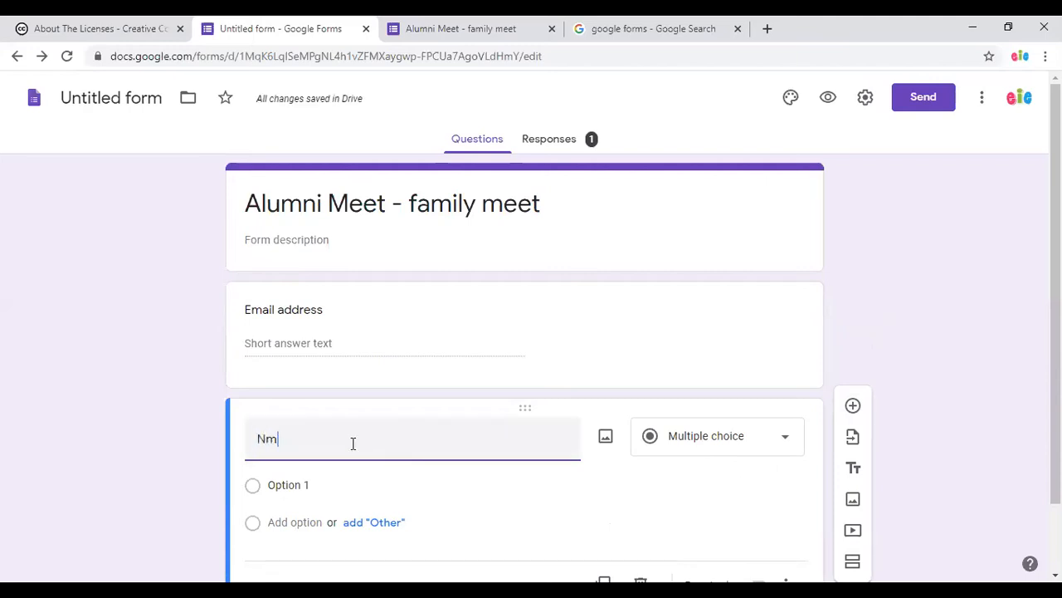
key(BackSpace)
key(BackSpace)
key(BackSpace)
text(a)
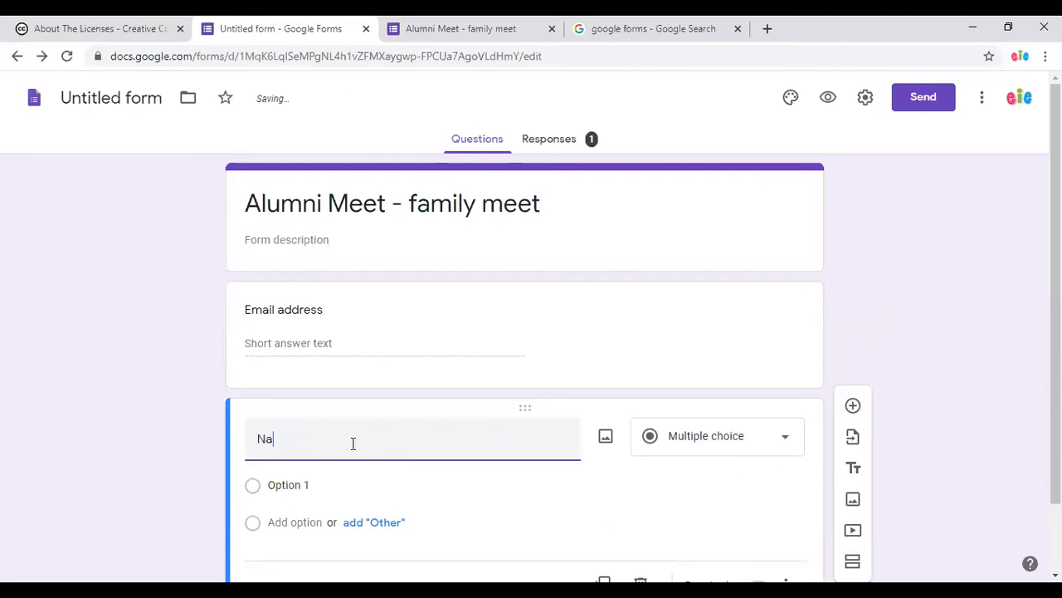
text(me)
key(BackSpace)
key(BackSpace)
key(BackSpace)
key(BackSpace)
text(W)
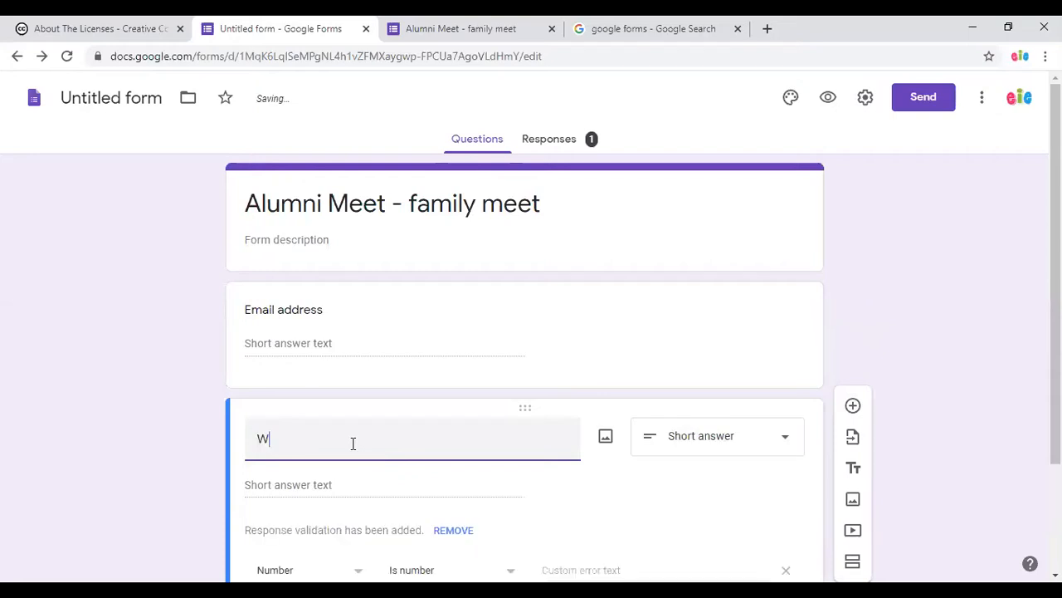
text(hether u are)
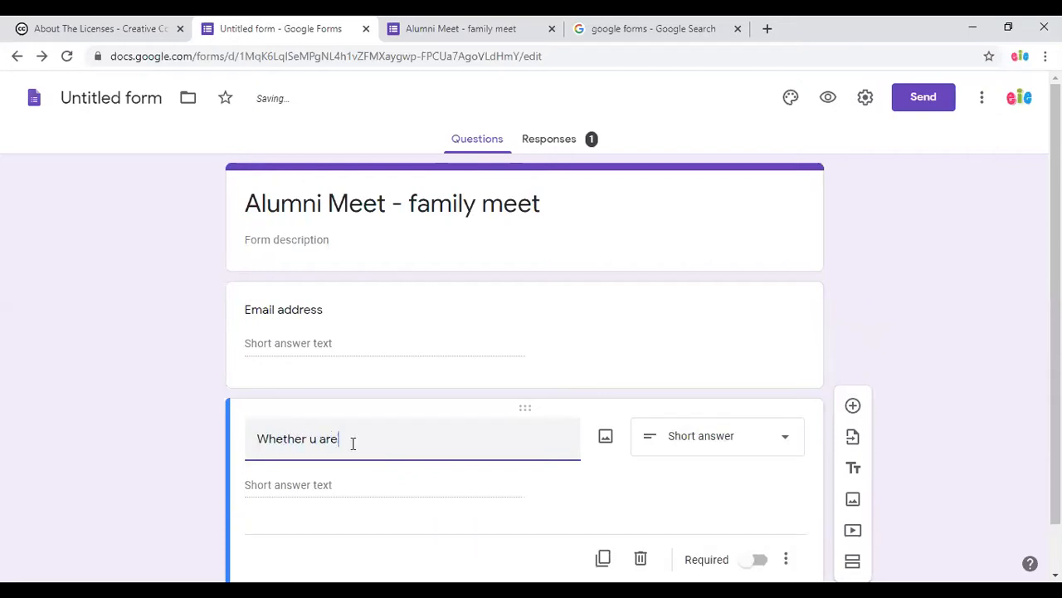
text( interested)
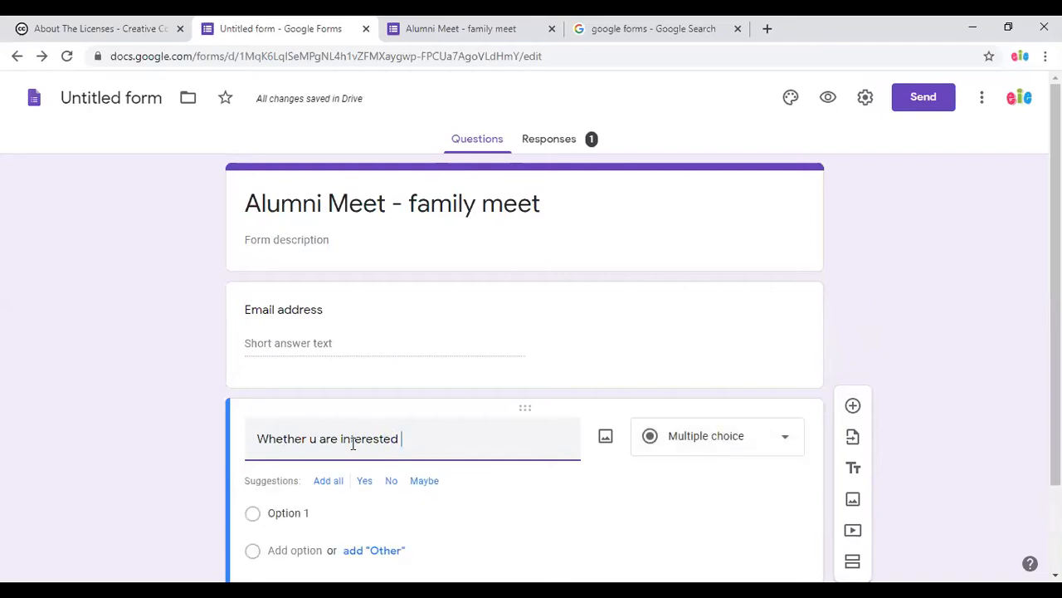
text( to atte)
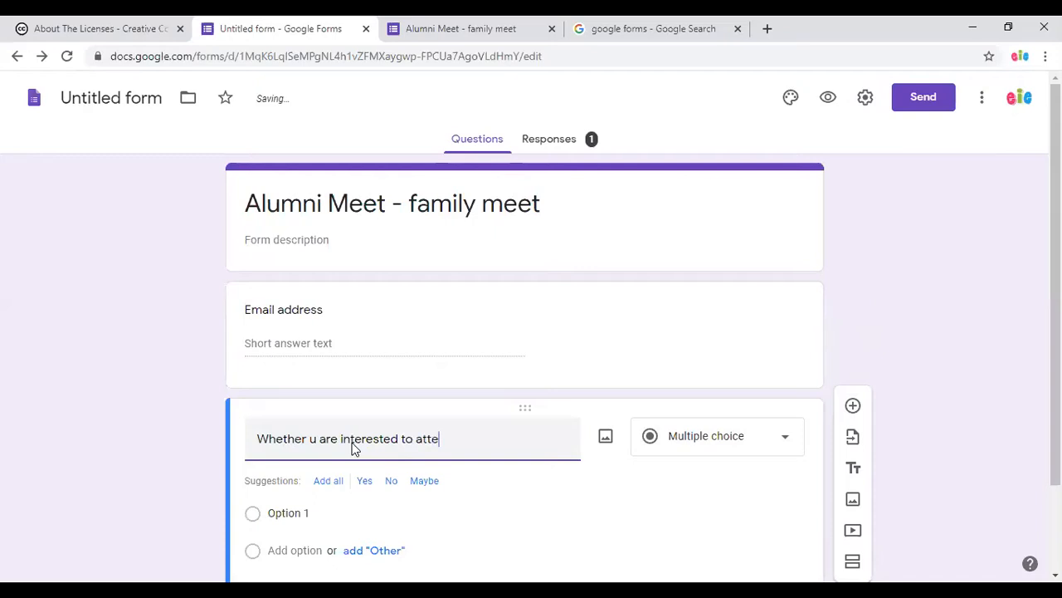
text(nd the mme)
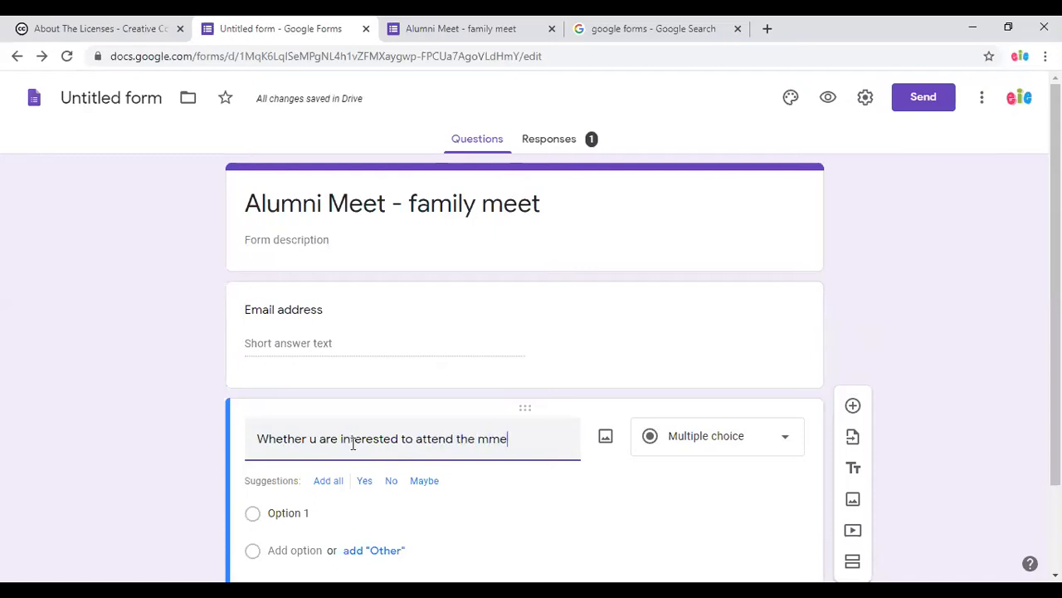
key(BackSpace)
key(BackSpace)
text(ee)
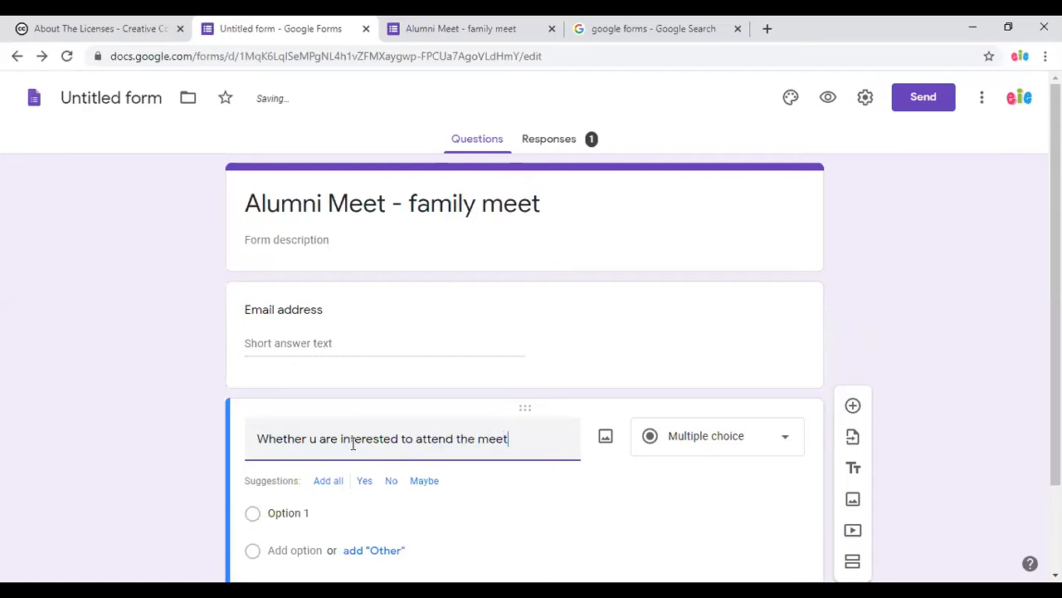
text(t)
Give it the answers Yes and No and make it required.
scroll(365, 445, down, 1)
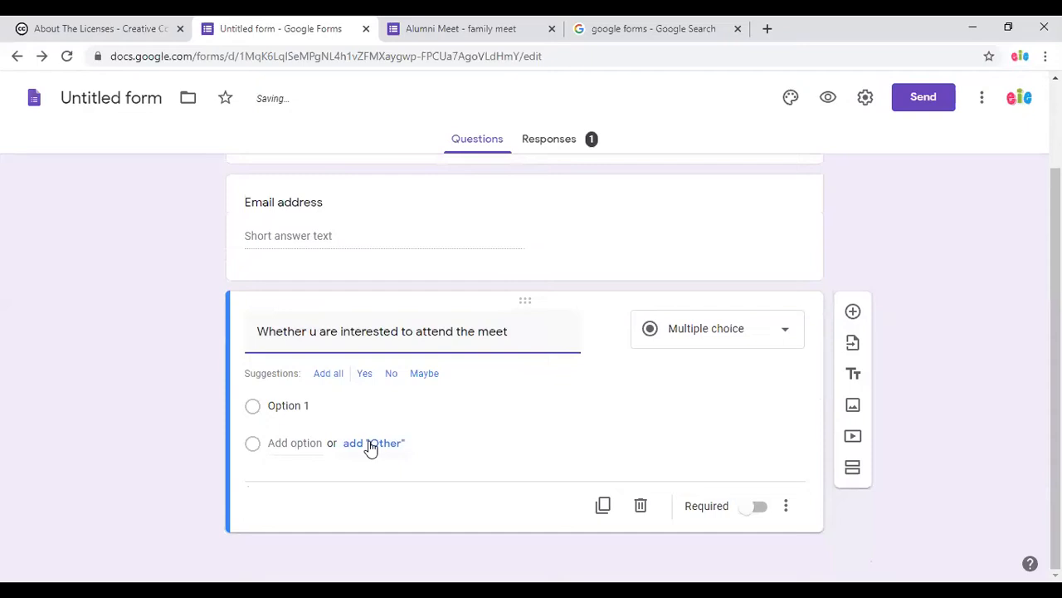
click(367, 375)
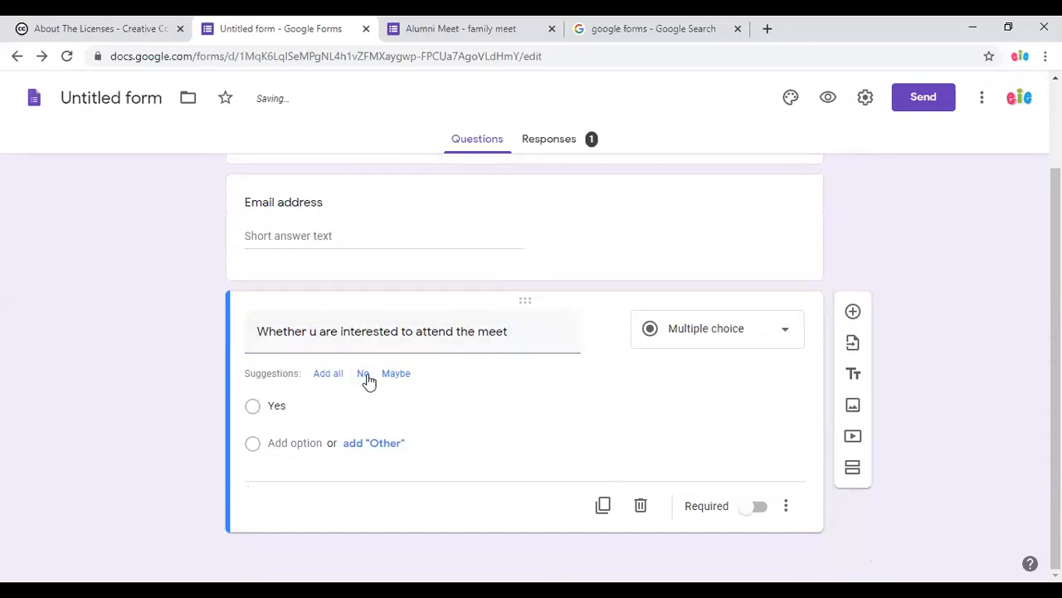
click(364, 375)
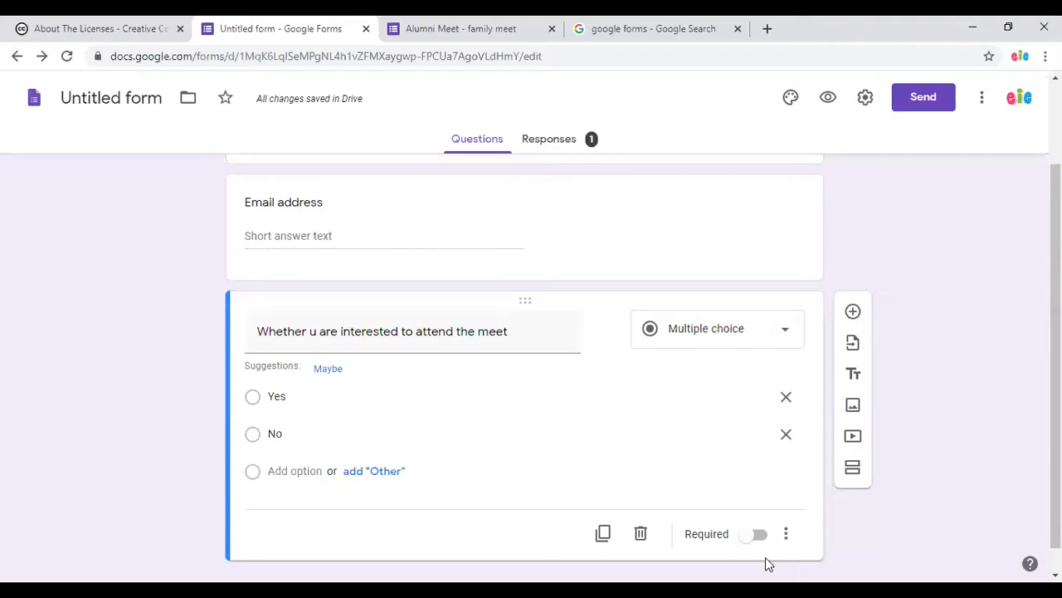
click(755, 537)
Add a Short answer question 'How many family members will be joining?'.
click(853, 312)
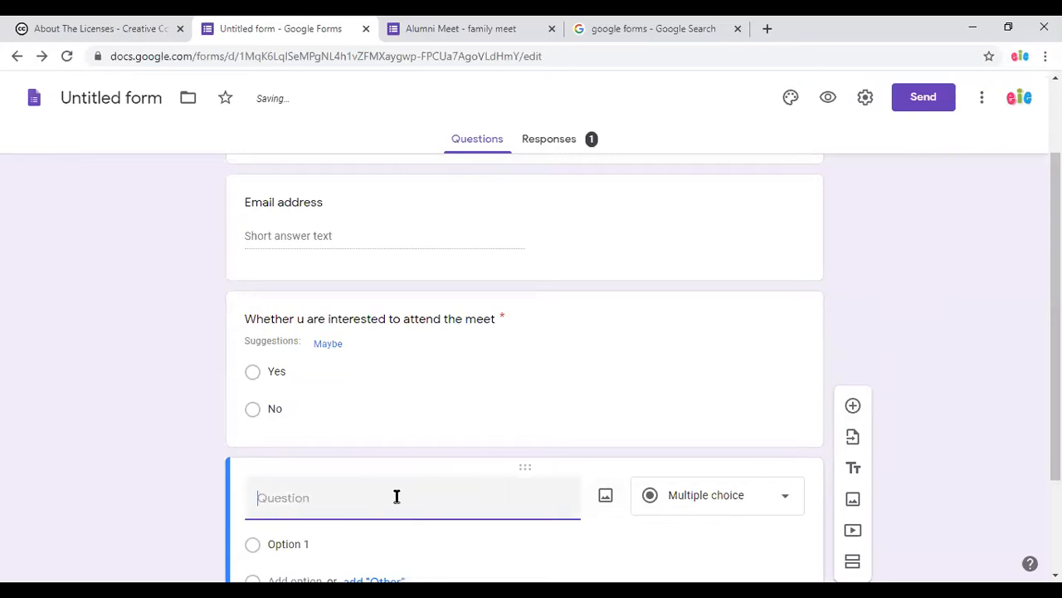
text(Ho)
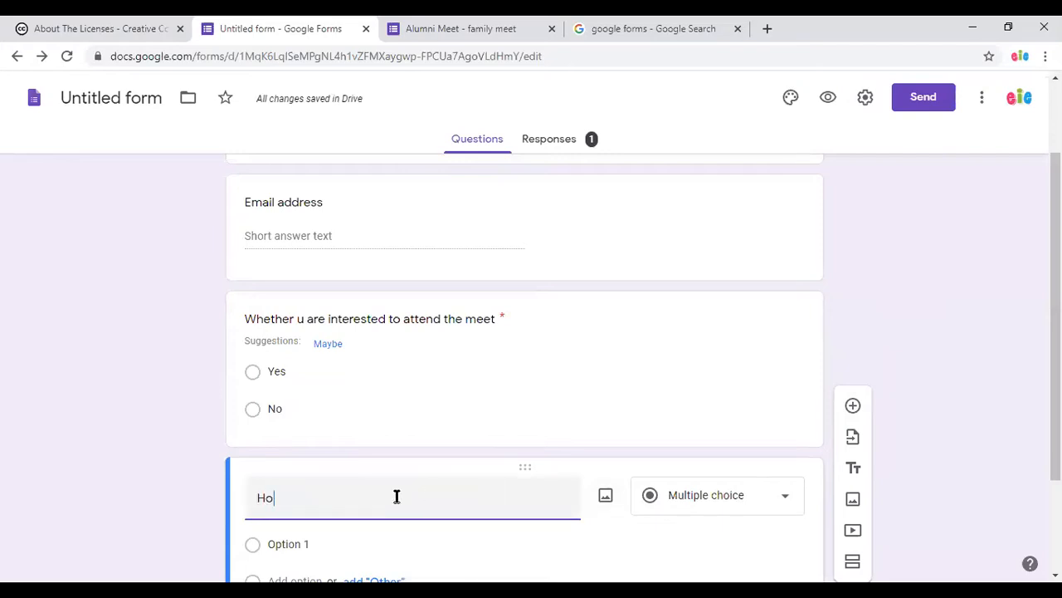
text(w many)
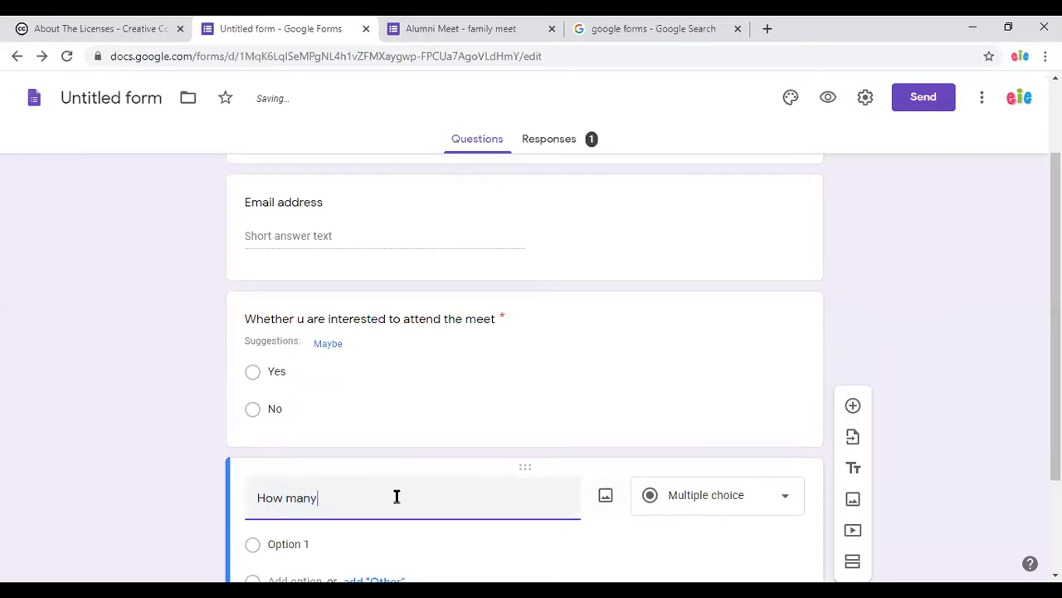
text( family members will be )
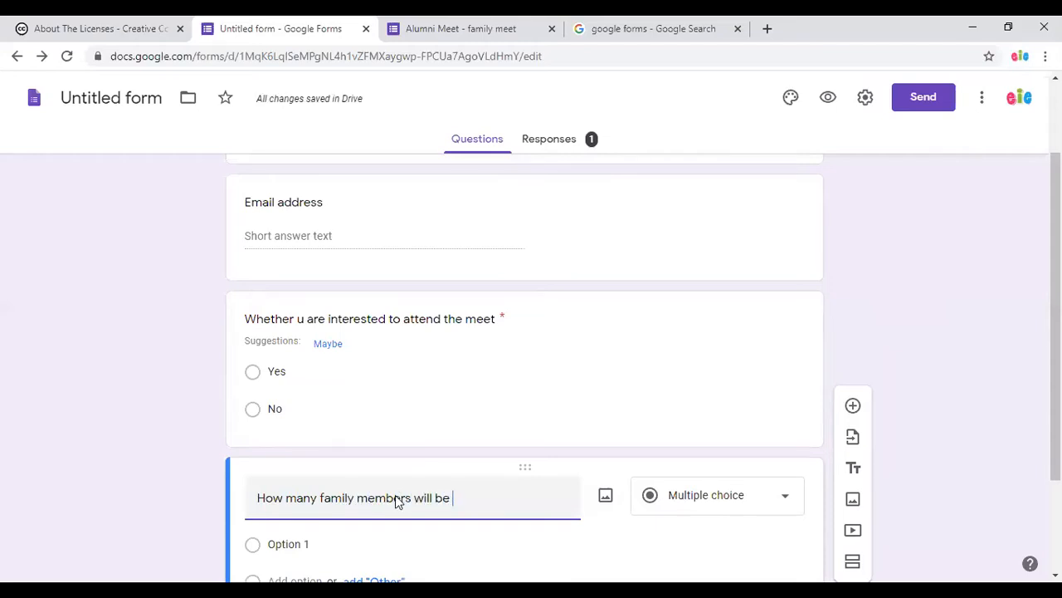
text(joining)
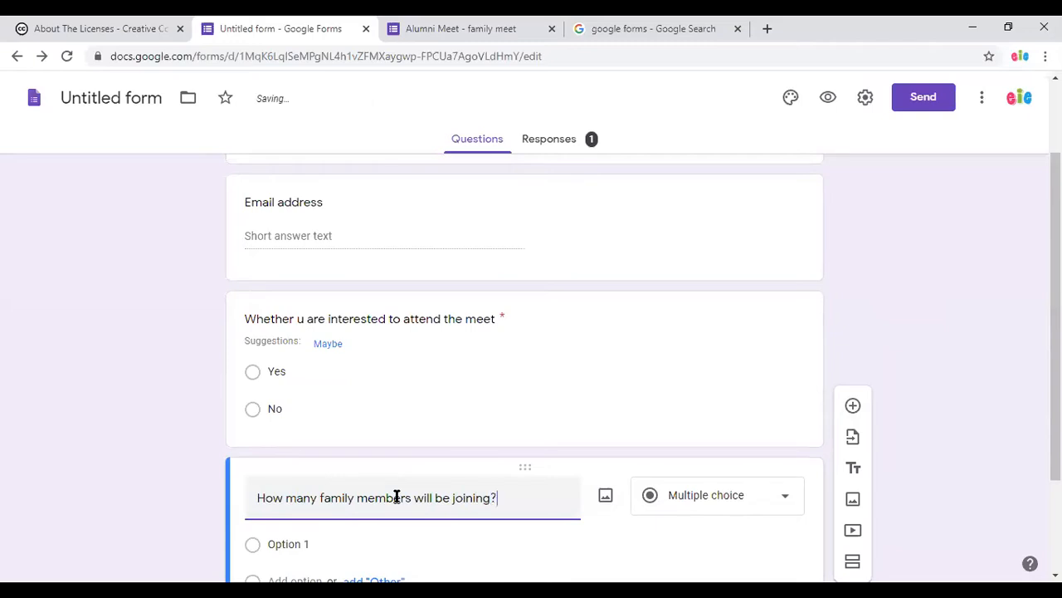
text(?)
scroll(464, 503, down, 2)
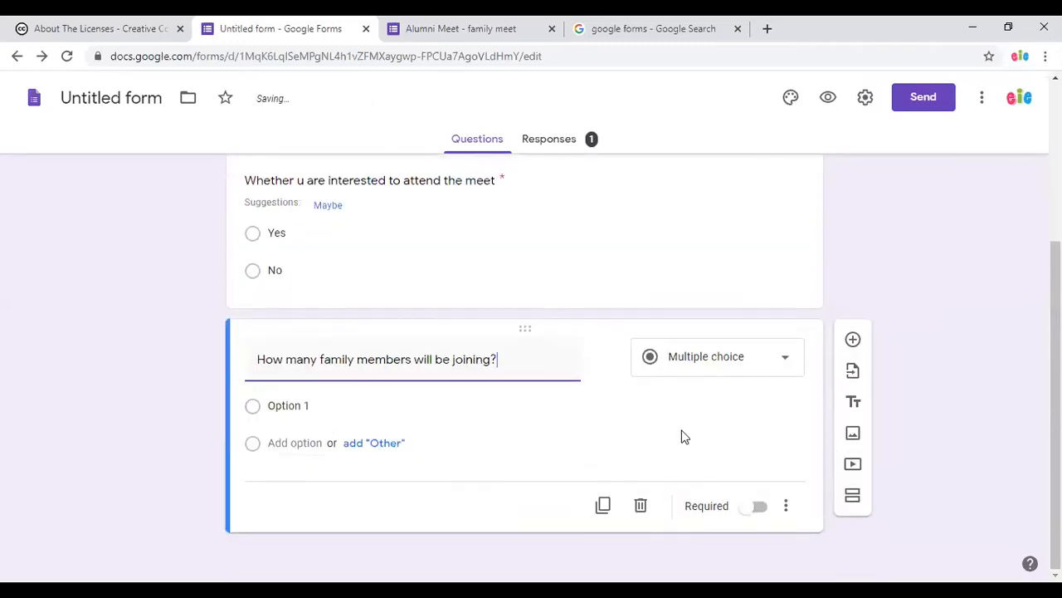
click(727, 373)
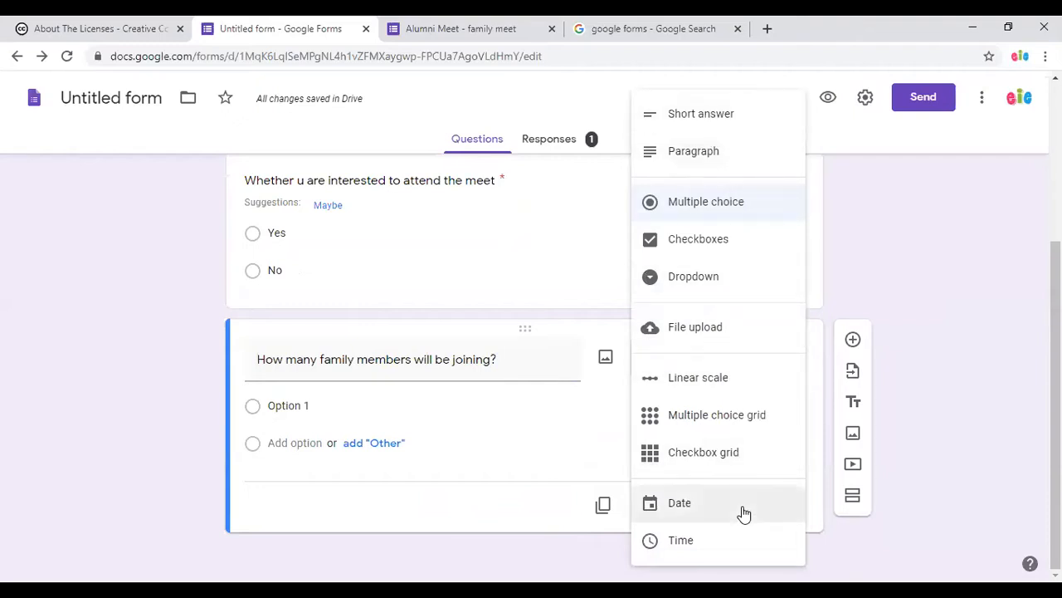
click(730, 124)
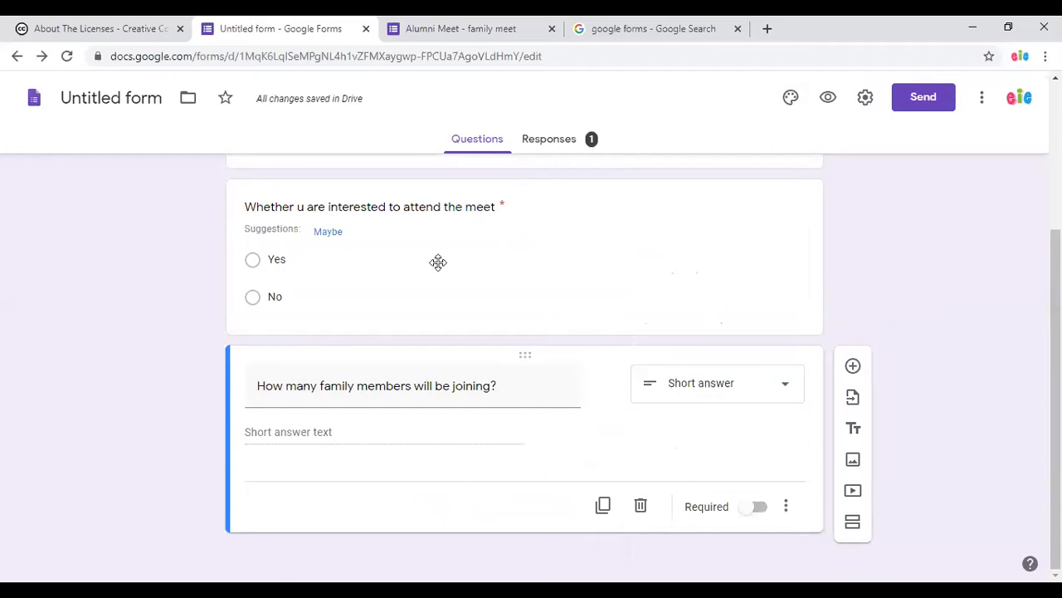
Add response validation requiring the answer to be a number (Is number).
click(786, 507)
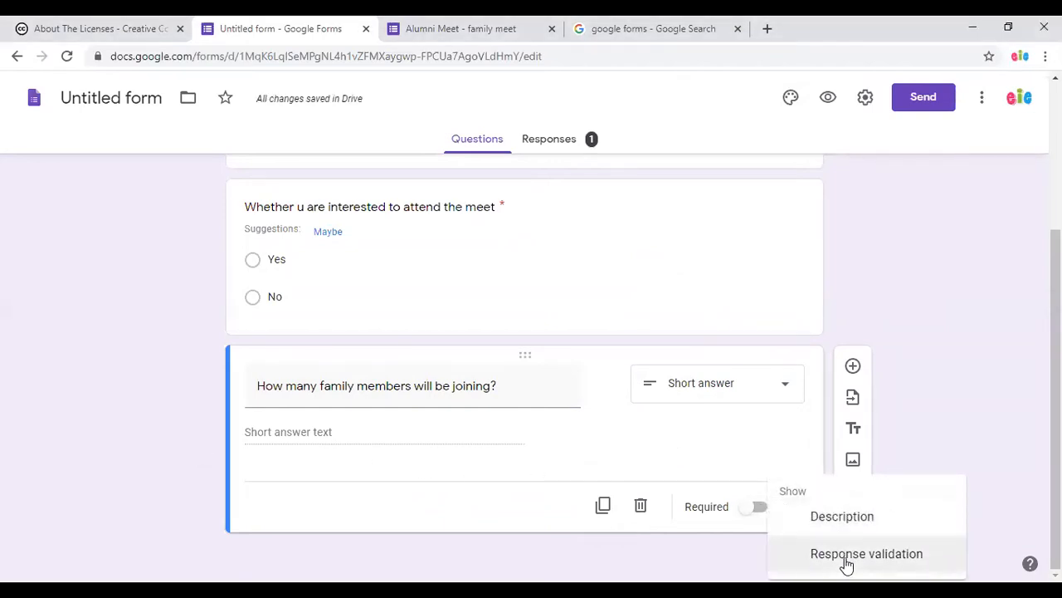
click(846, 556)
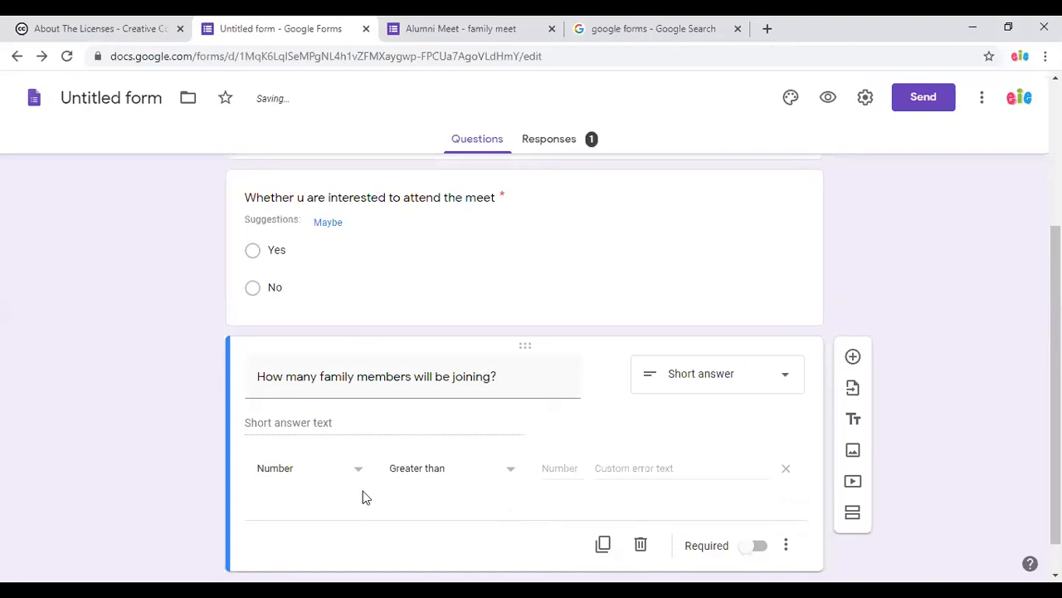
click(444, 470)
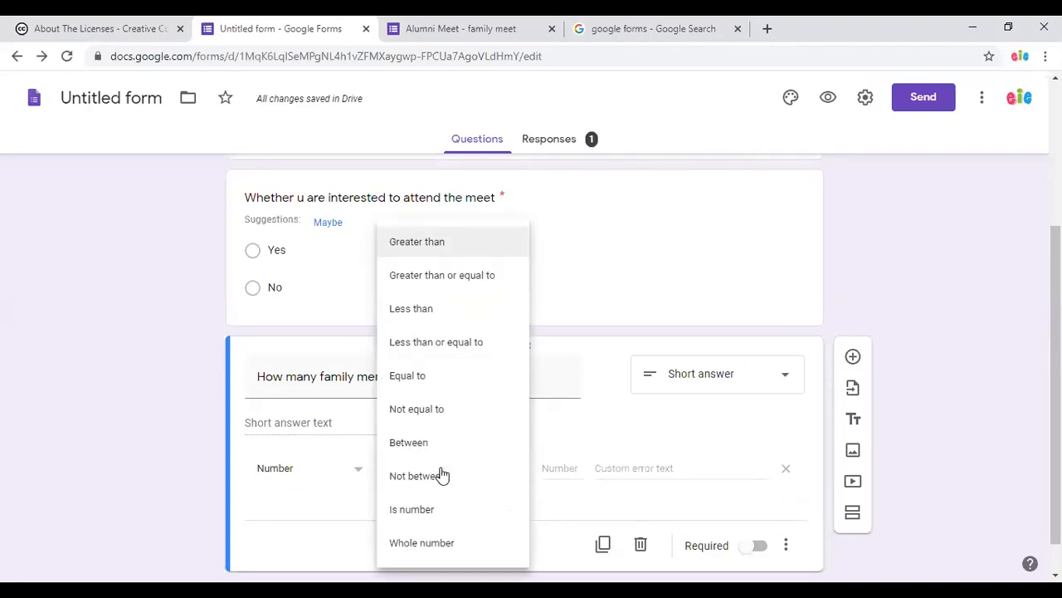
click(455, 519)
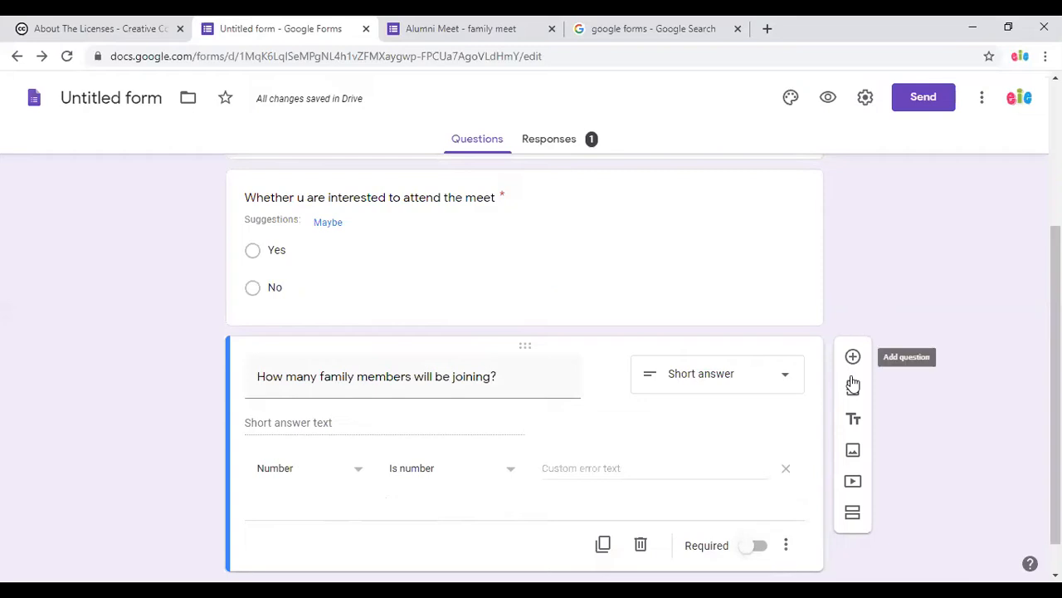
Make the family-members question required and add 'Whether they are interested to support the following activities?'.
click(754, 546)
click(853, 356)
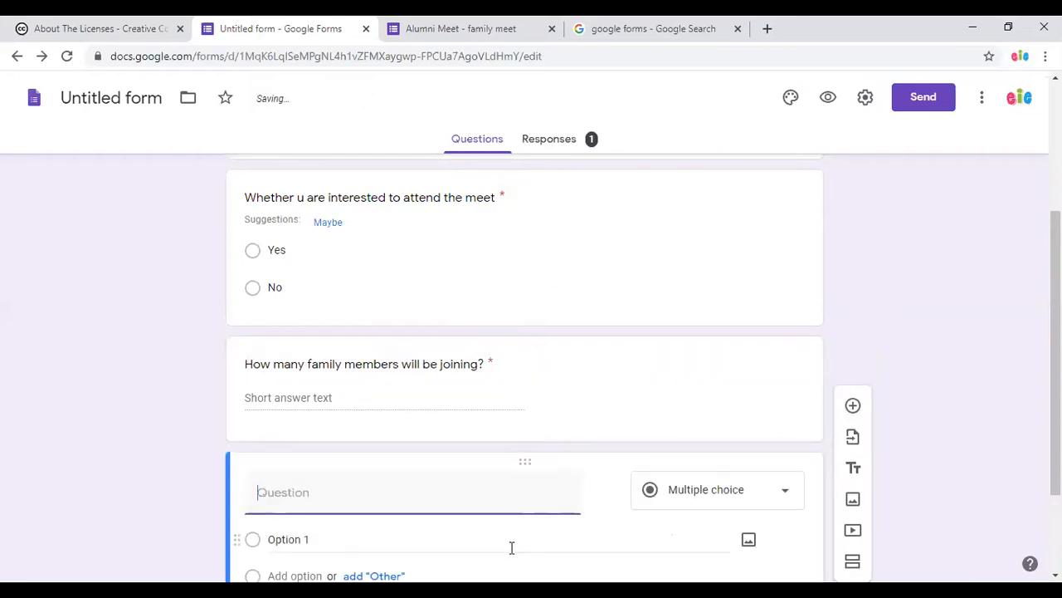
text(Whether they are interested to volunteer)
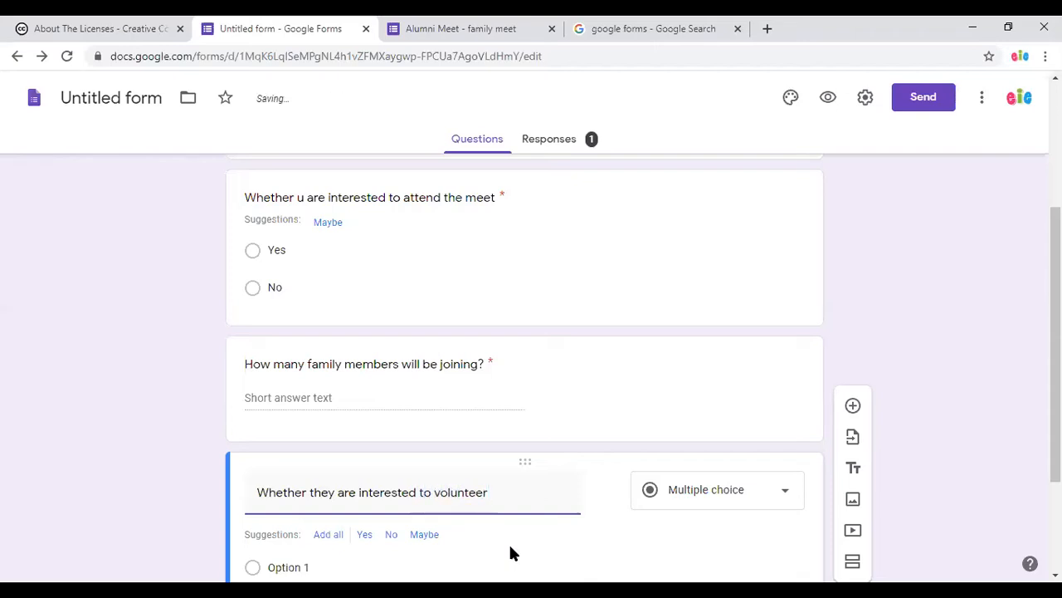
text( one of the)
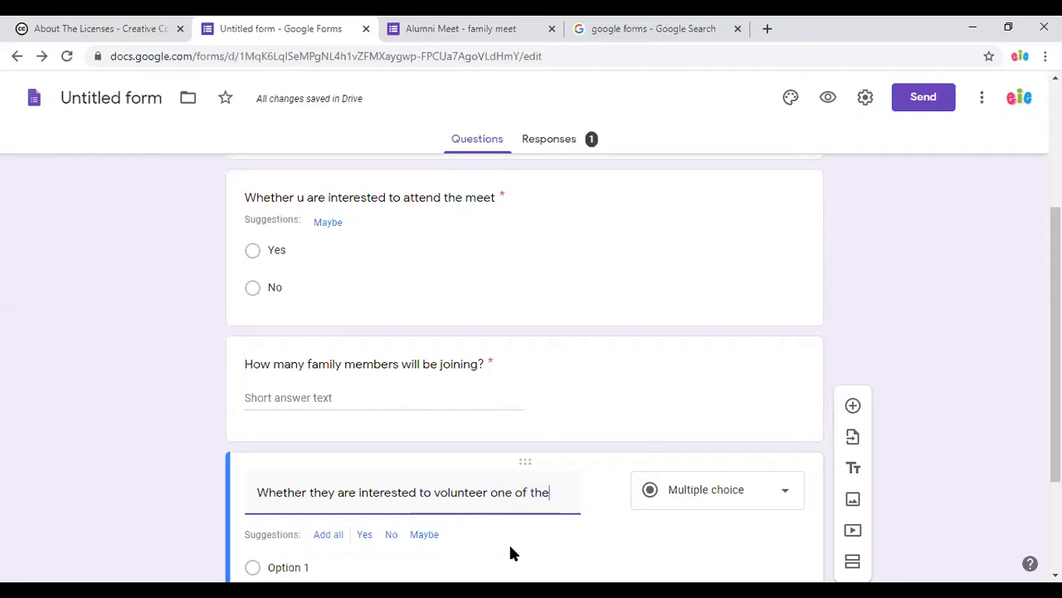
key(BackSpace)
key(BackSpace)
key(BackSpace)
key(BackSpace)
key(BackSpace)
key(BackSpace)
key(BackSpace)
key(BackSpace)
key(BackSpace)
key(BackSpace)
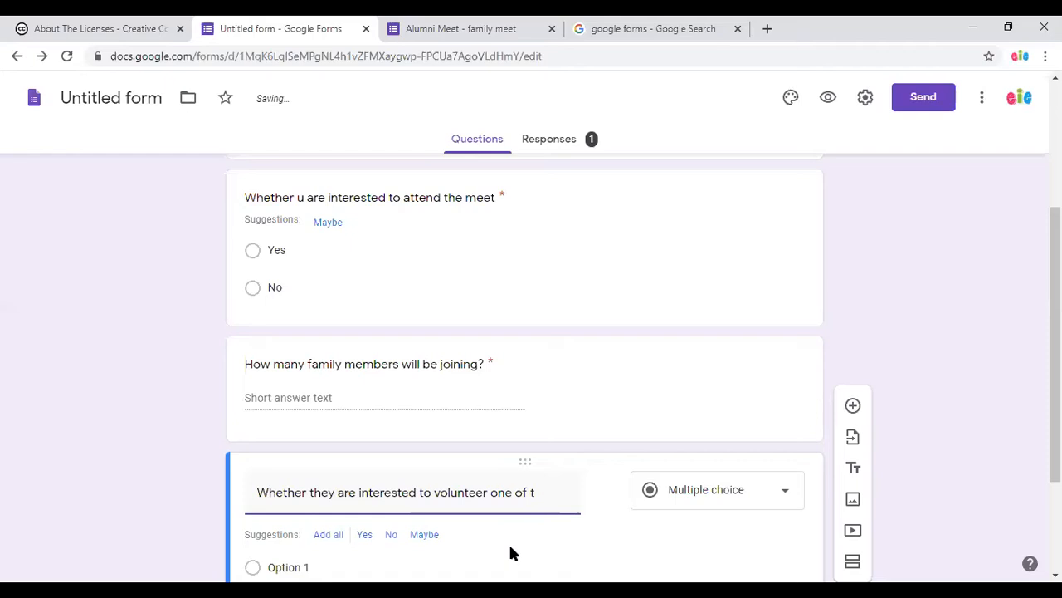
key(BackSpace)
key(BackSpace)
key(BackSpace)
key(ctrl+BackSpace)
text(support the )
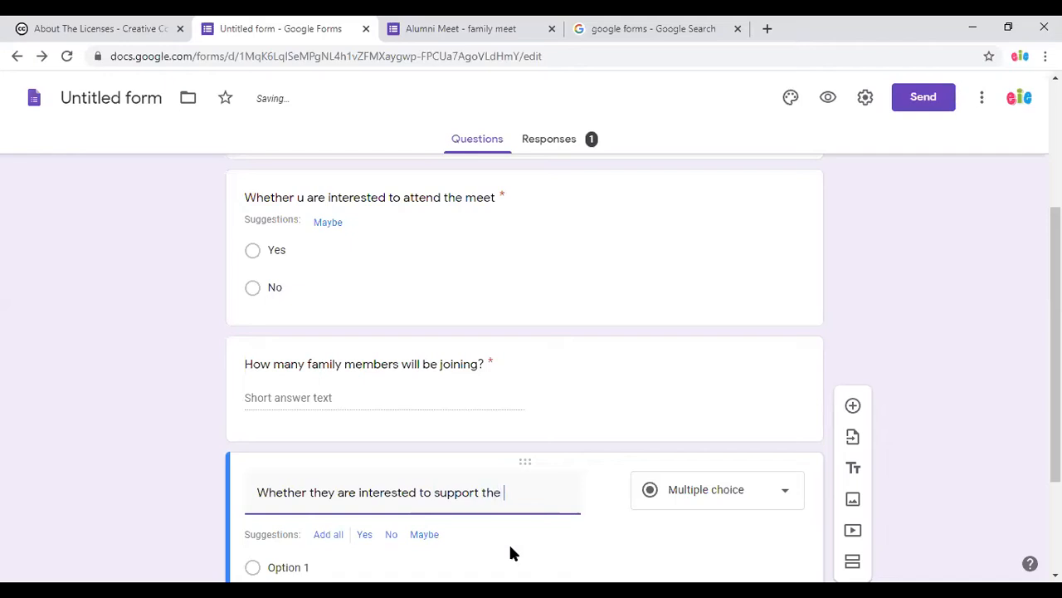
text(followin)
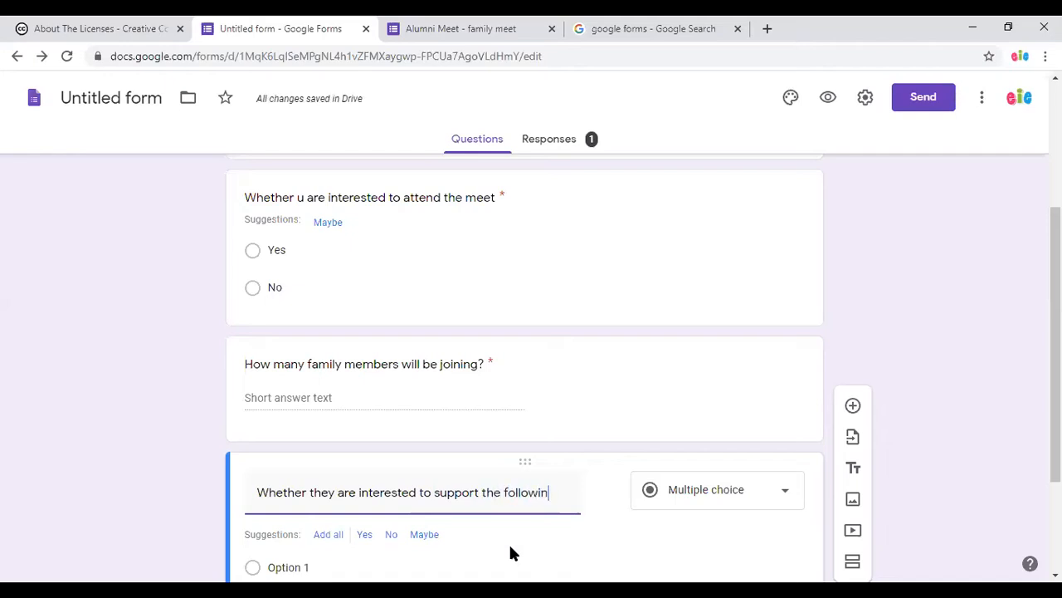
text(g activities)
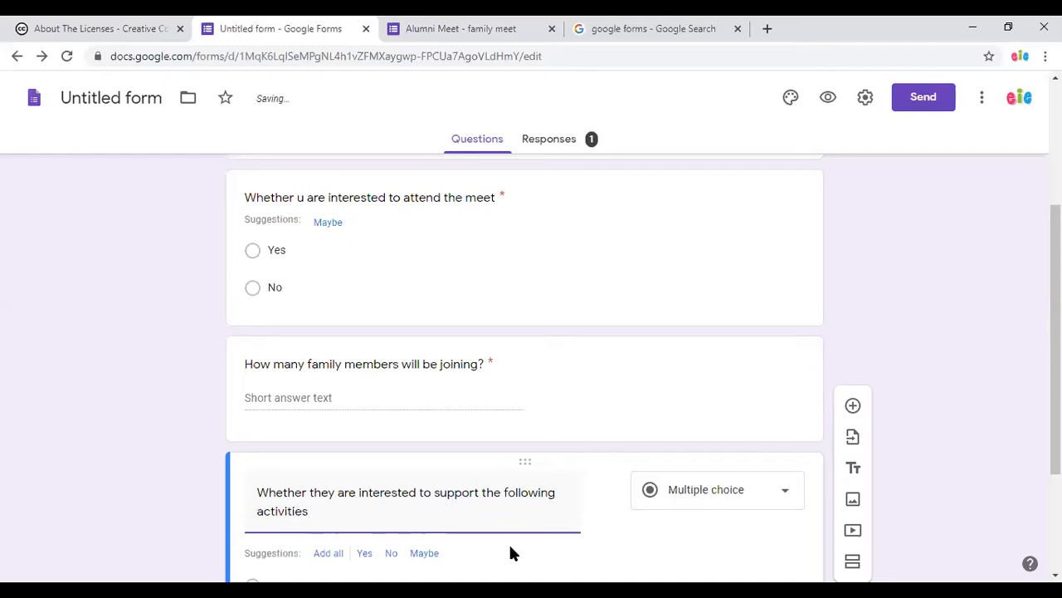
text(?)
scroll(514, 540, down, 2)
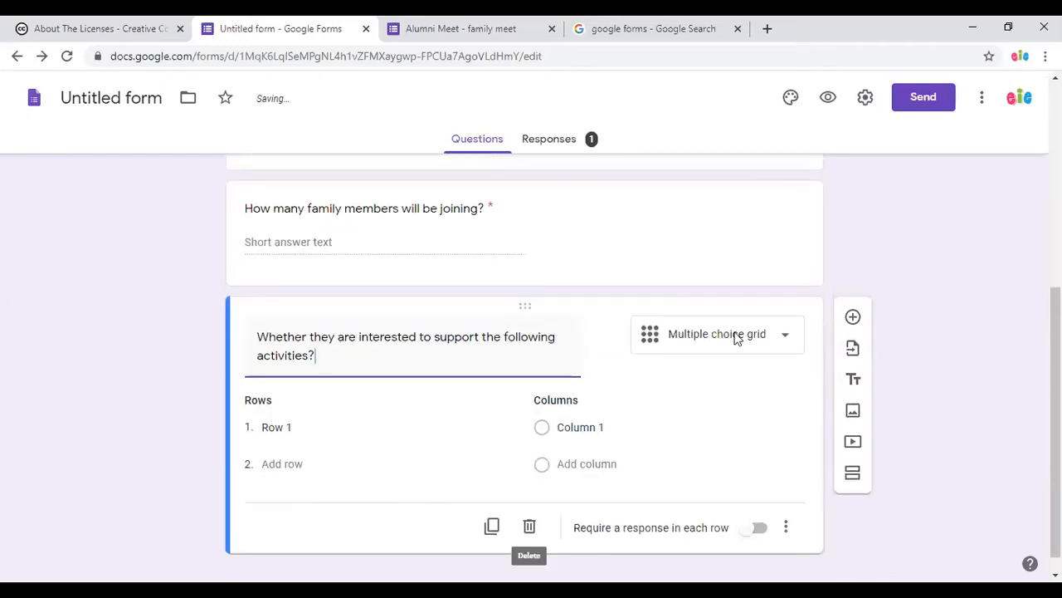
Make it a Dropdown with Pie eating contest, Dump charades and Cleaning after Dinner.
click(766, 338)
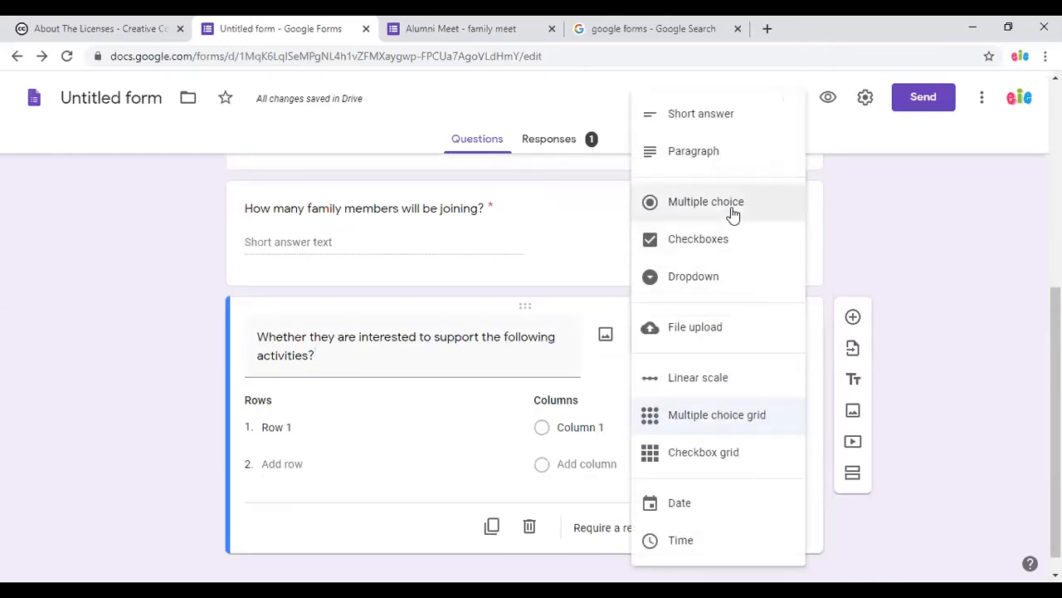
click(733, 278)
click(352, 408)
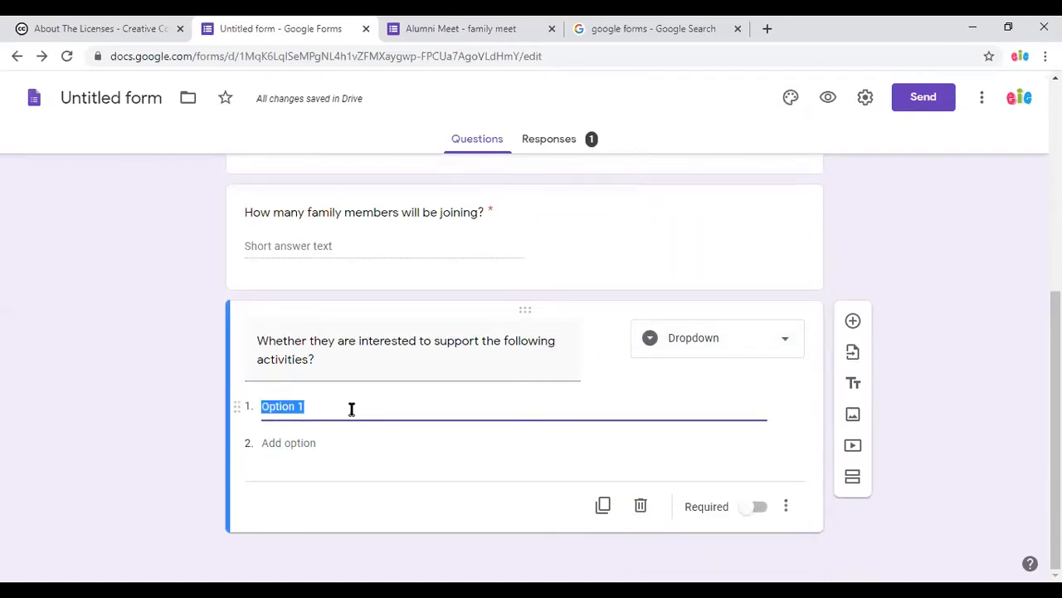
text(Pie )
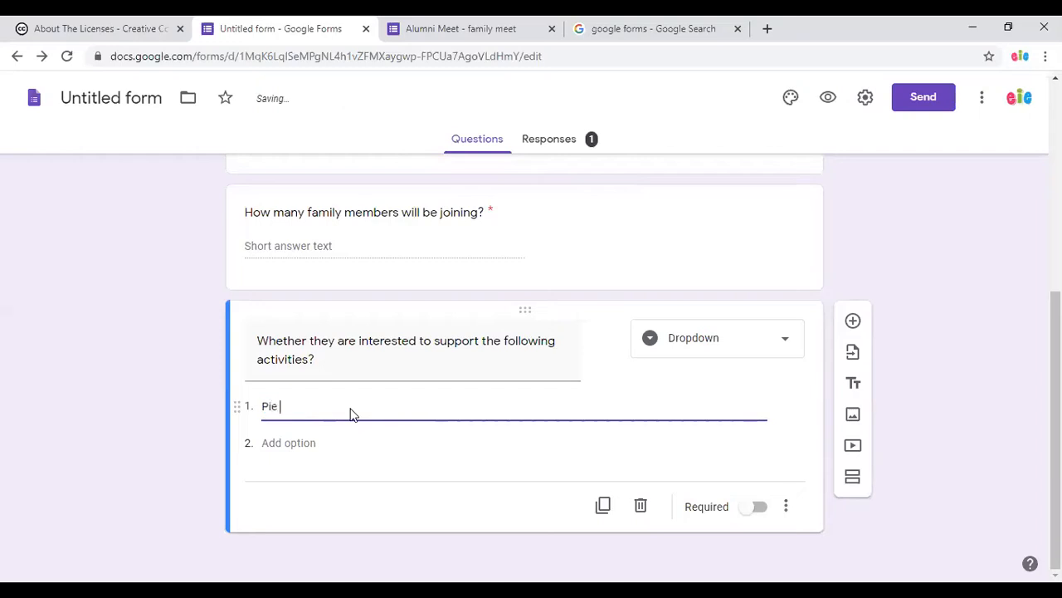
text(eating con)
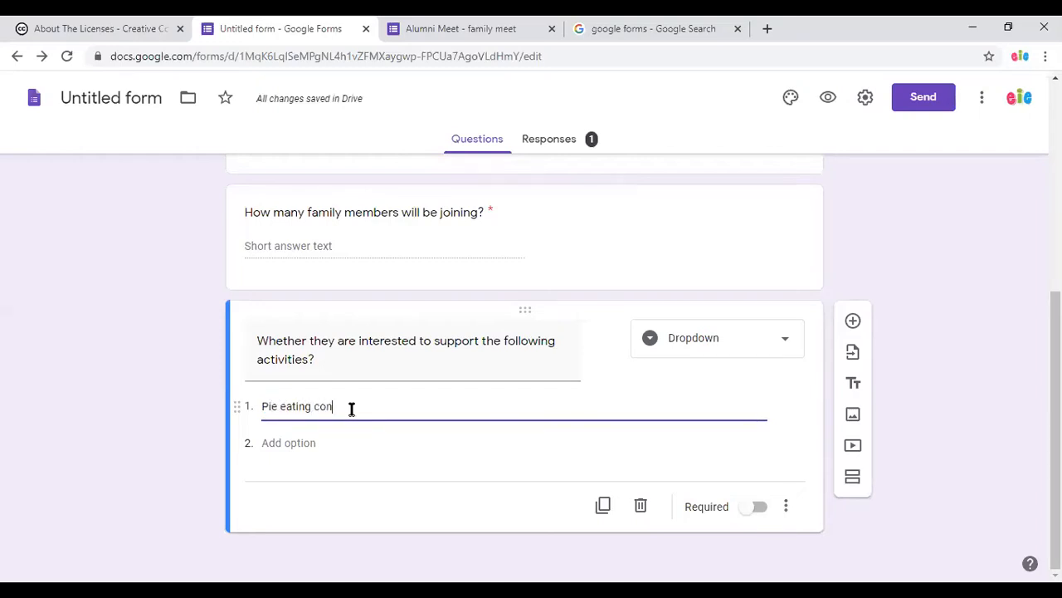
text(test)
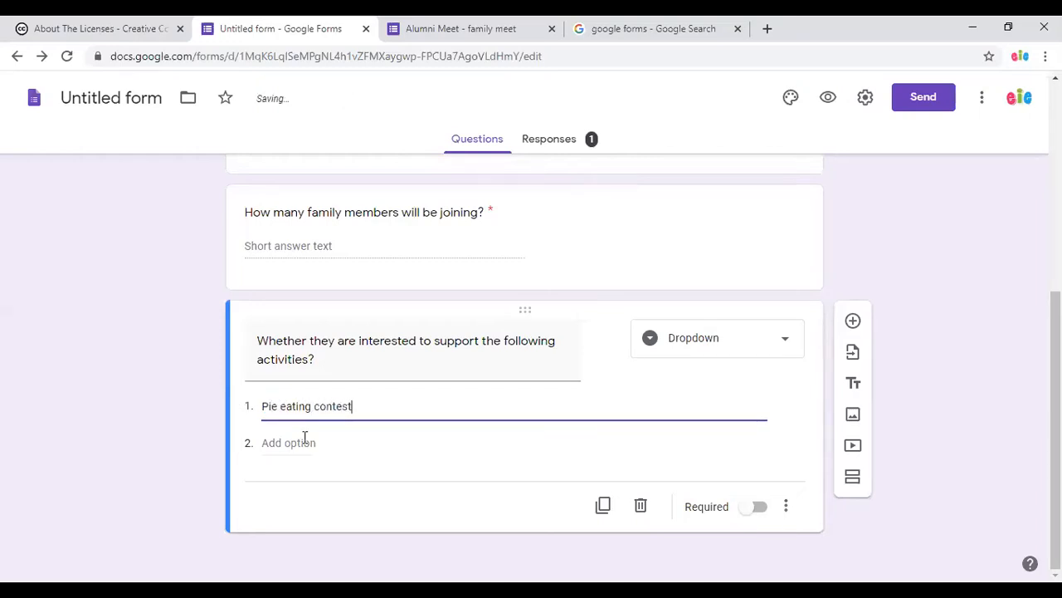
click(304, 441)
text(D)
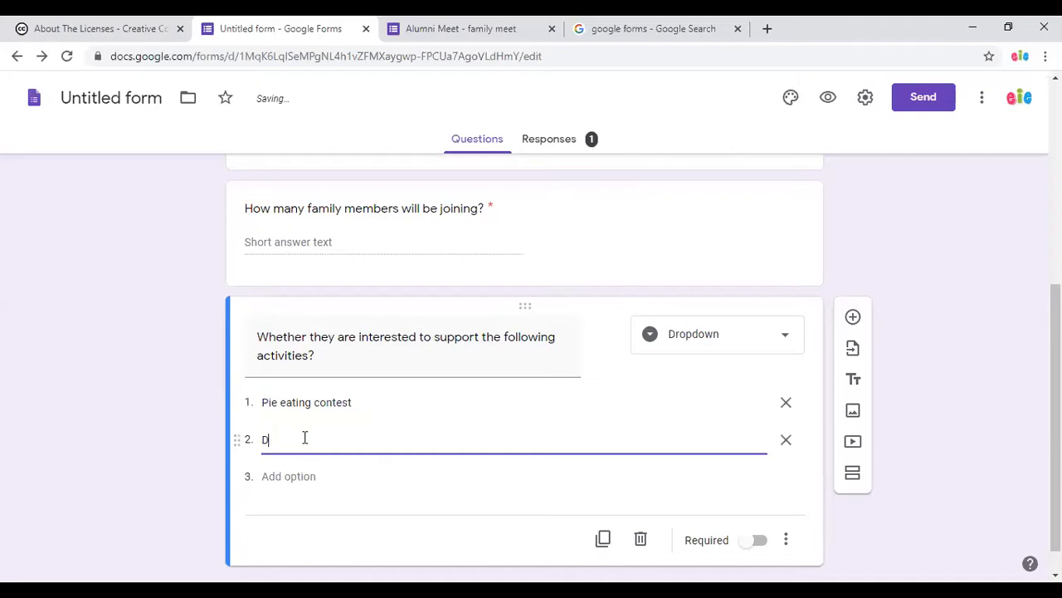
text(ump charades)
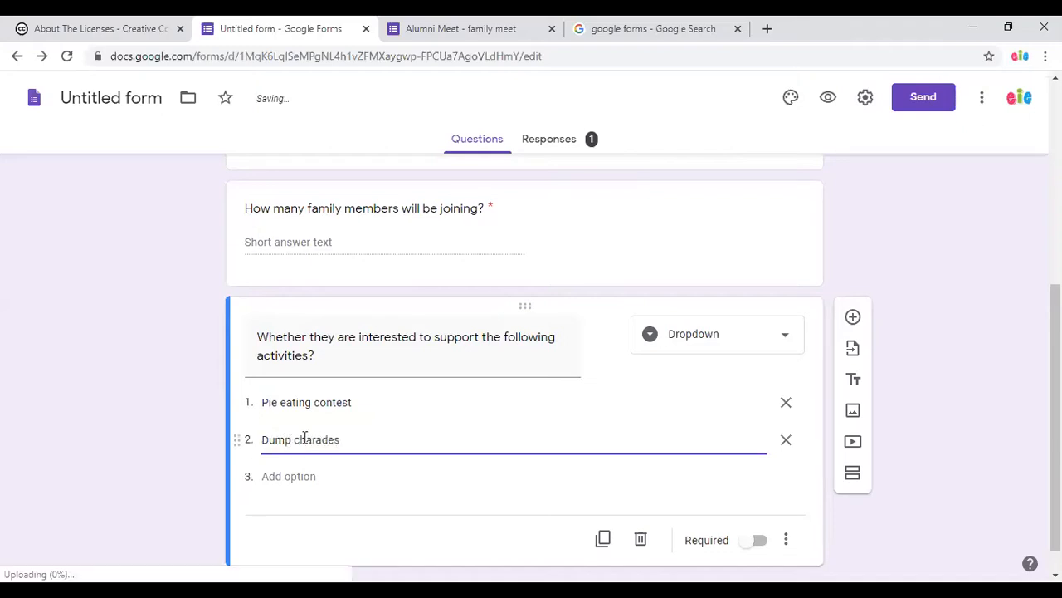
click(314, 486)
text(Cleaning)
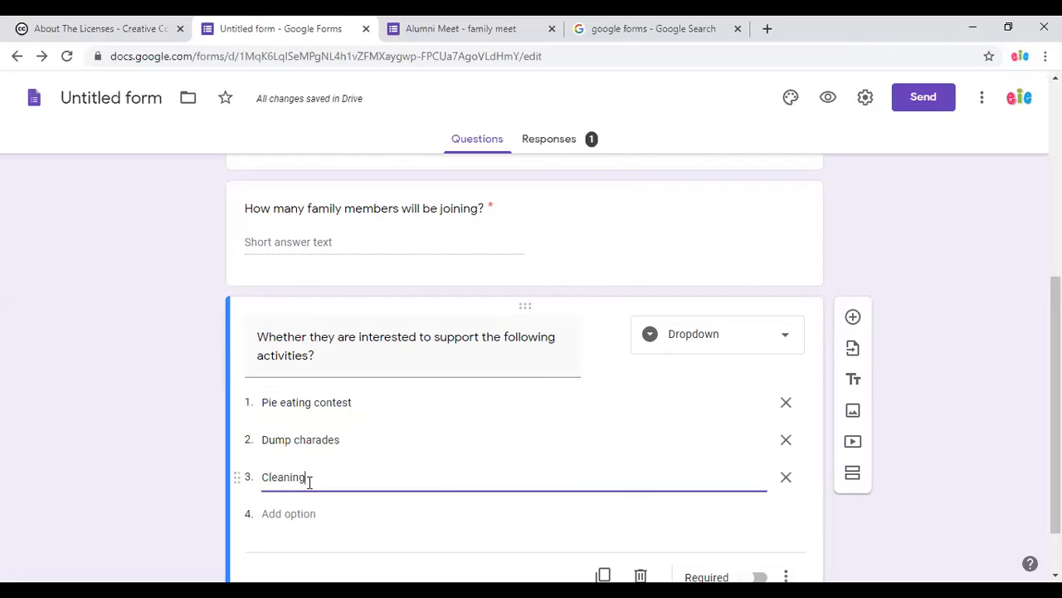
text( after Dinner)
Delete the extra fourth option and mark the activities question required.
click(290, 513)
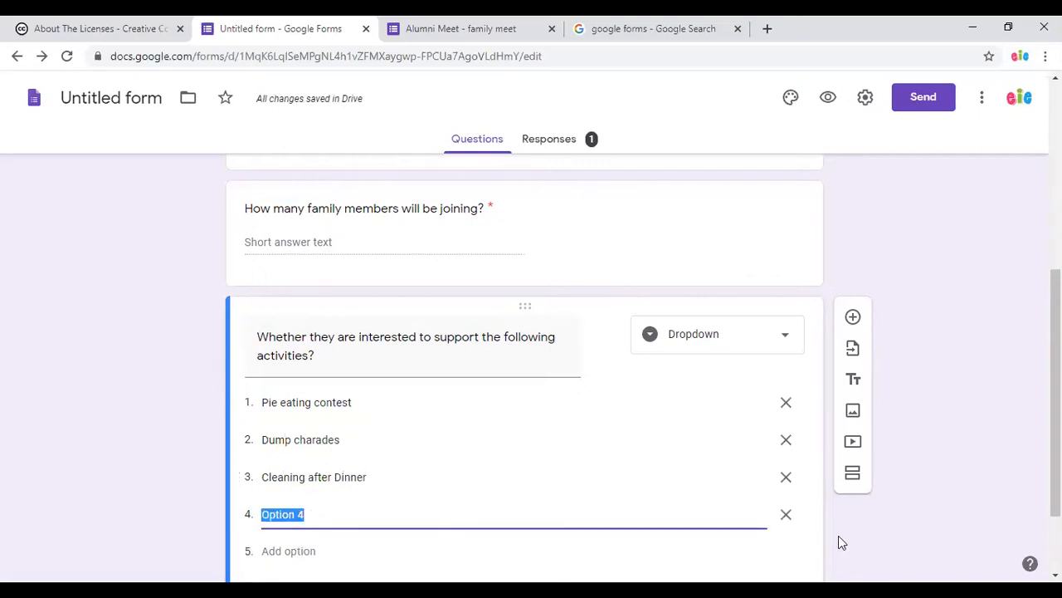
click(786, 515)
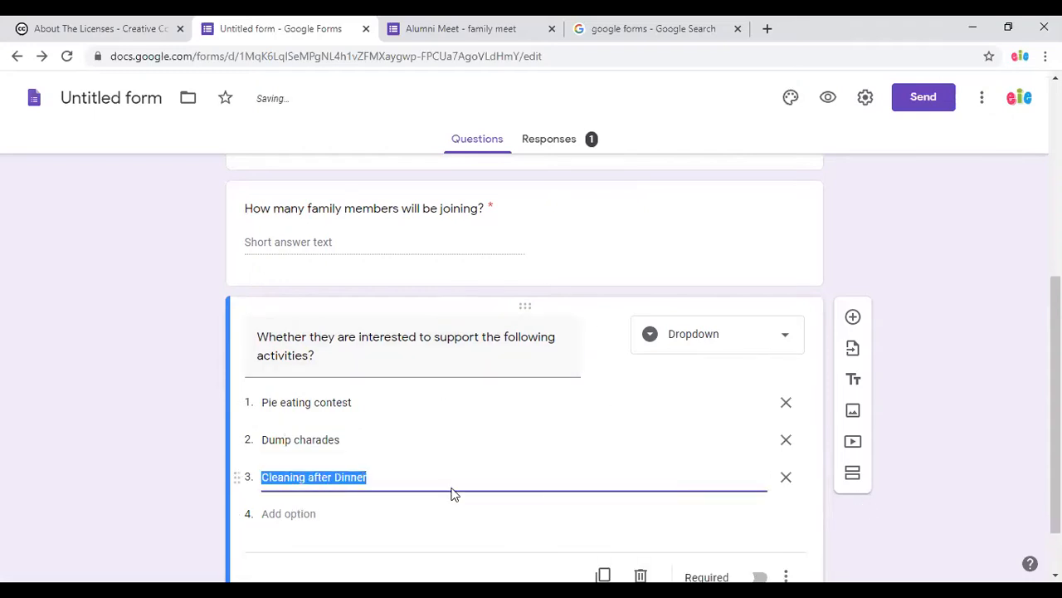
scroll(747, 524, down, 1)
click(757, 506)
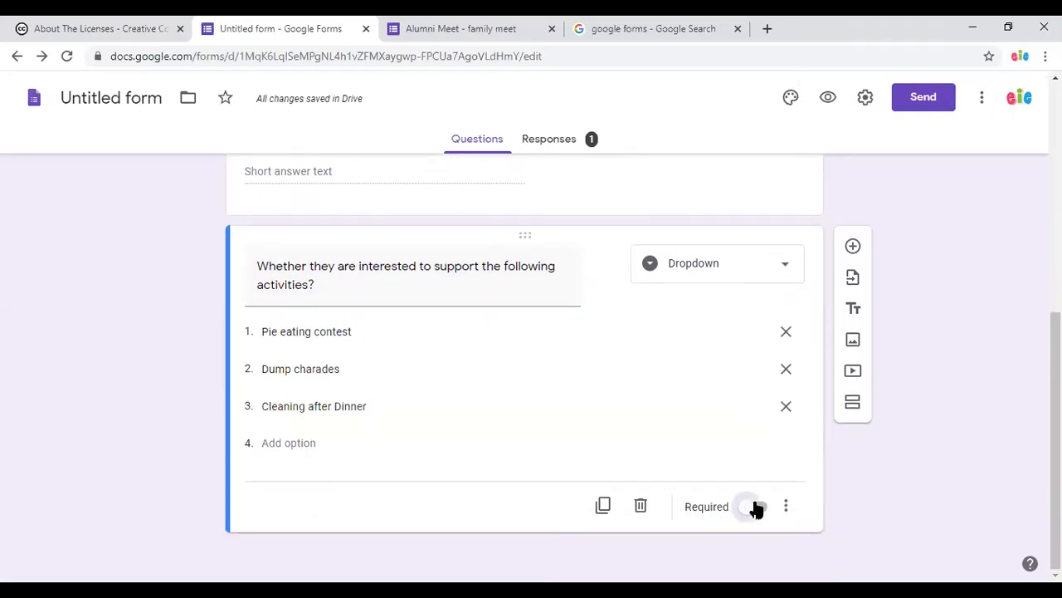
Preview the form and choose No for attending the meet.
scroll(869, 504, up, 5)
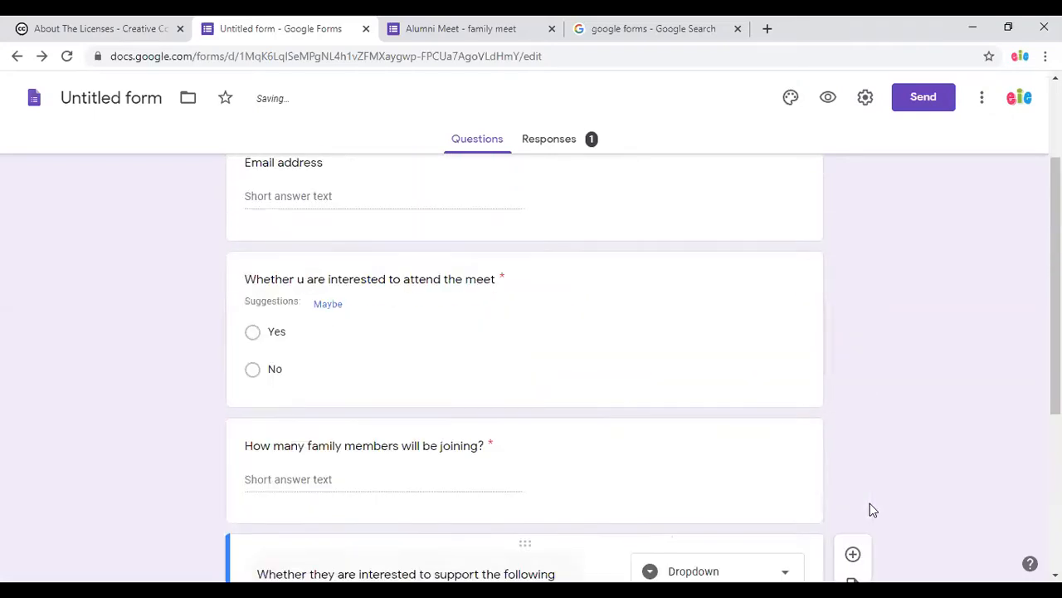
click(830, 101)
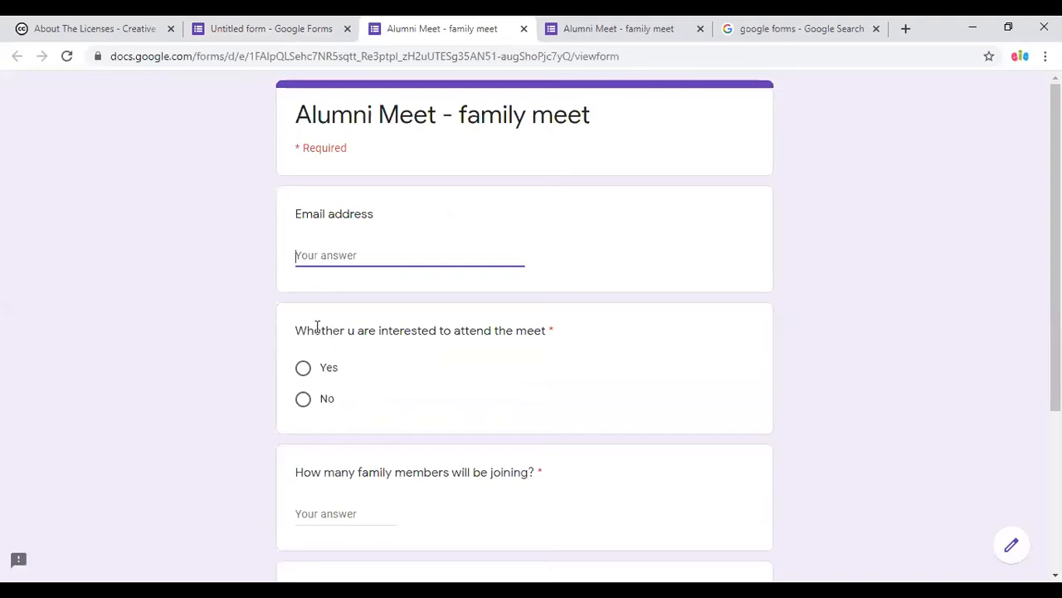
click(303, 402)
scroll(553, 459, down, 3)
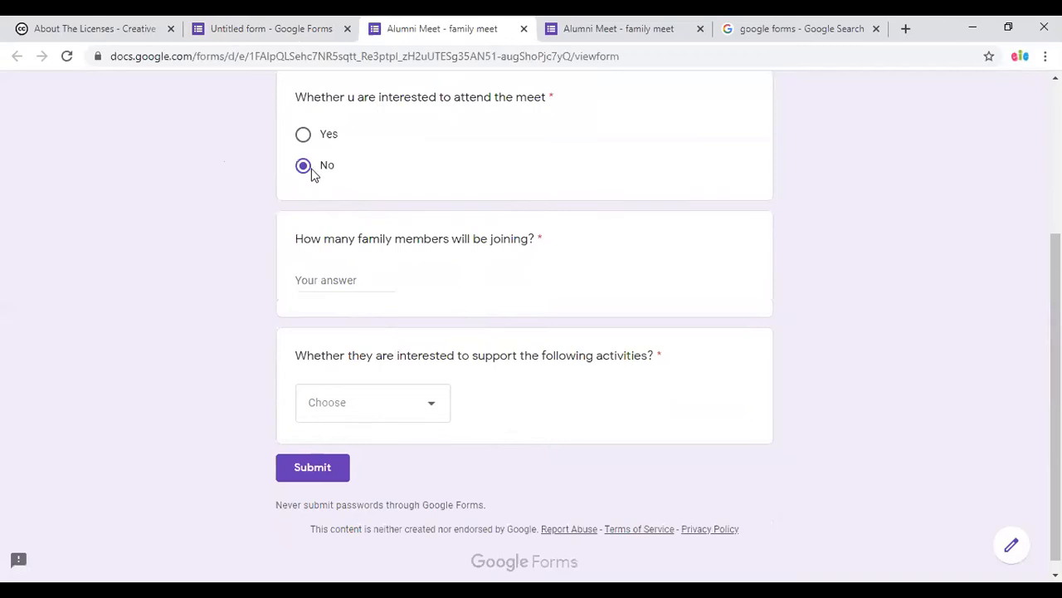
scroll(855, 221, up, 3)
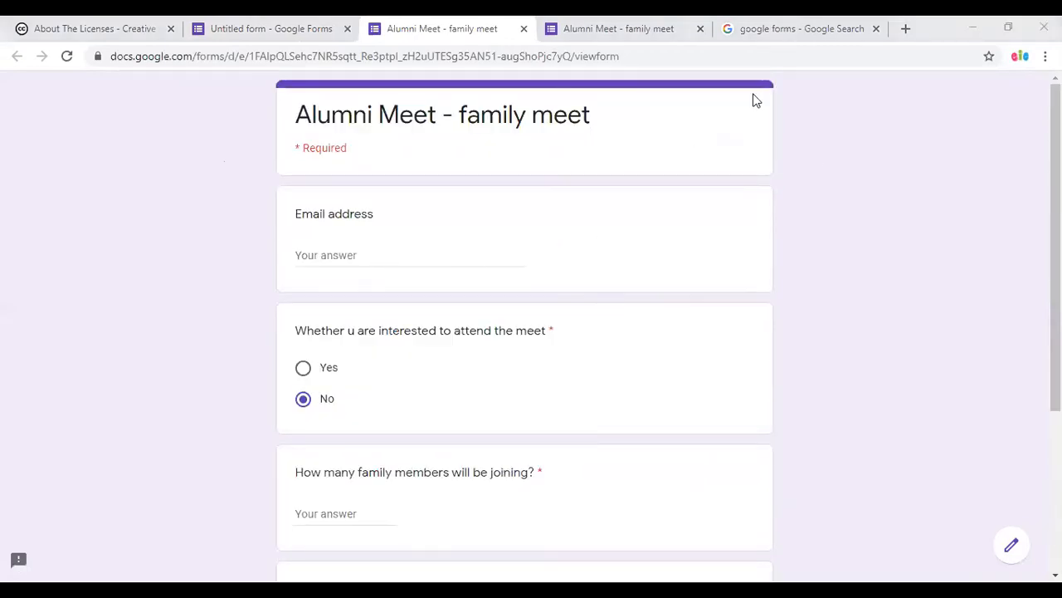
Back in the editor, name the form 'Alumni Meet - family meet'.
click(277, 29)
click(124, 96)
click(170, 360)
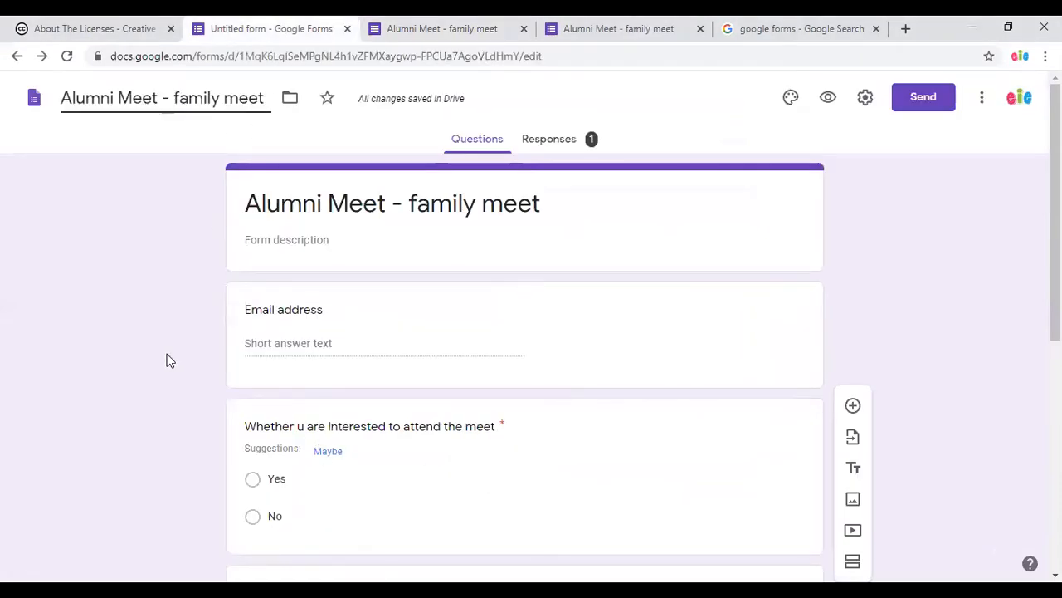
Add a new section titled 'Function Attending' after the attendance question.
scroll(227, 467, down, 2)
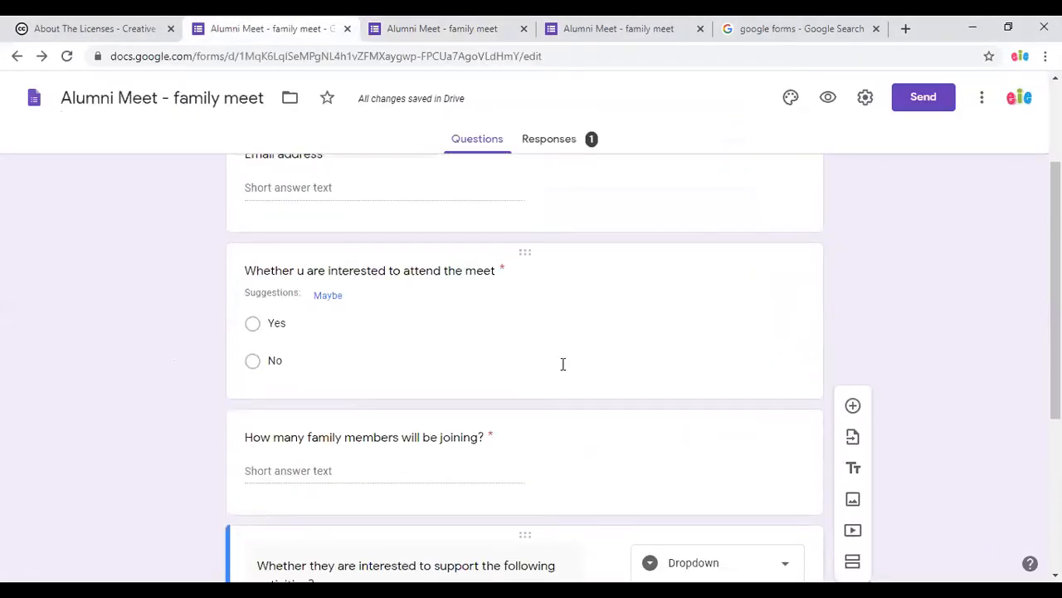
click(546, 363)
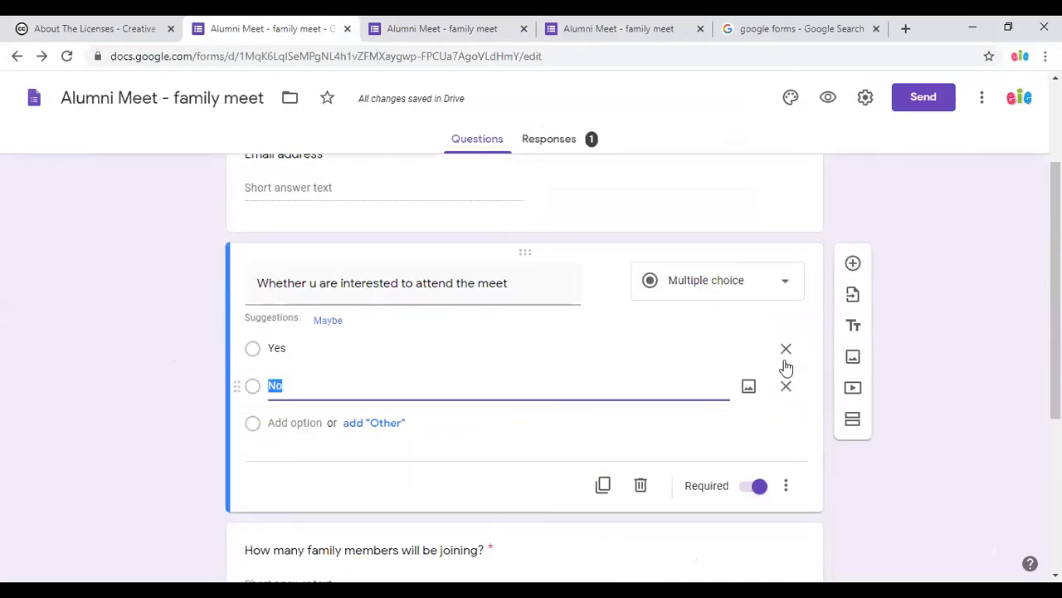
click(853, 421)
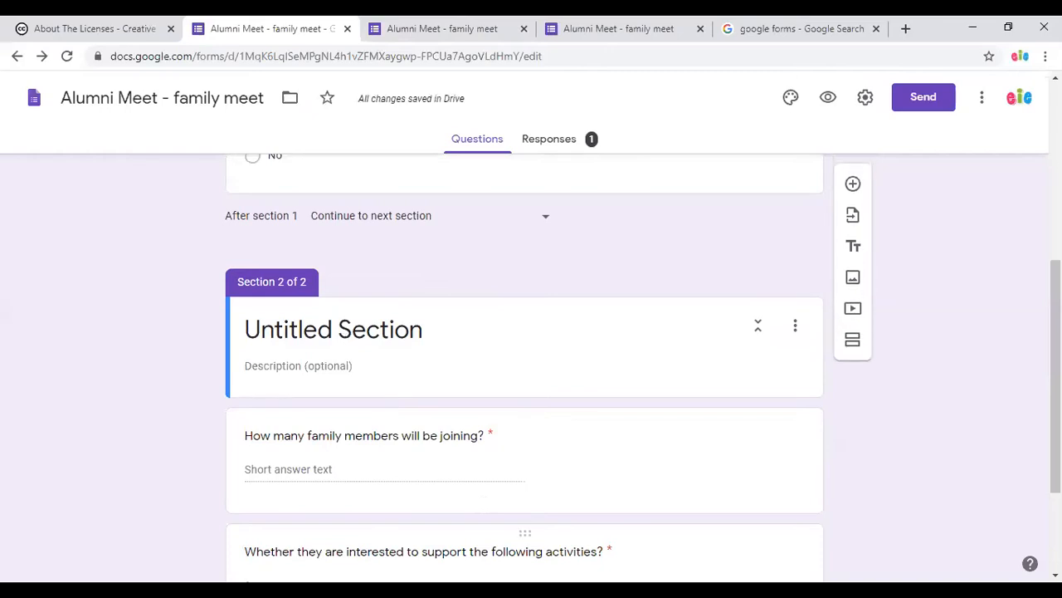
click(406, 338)
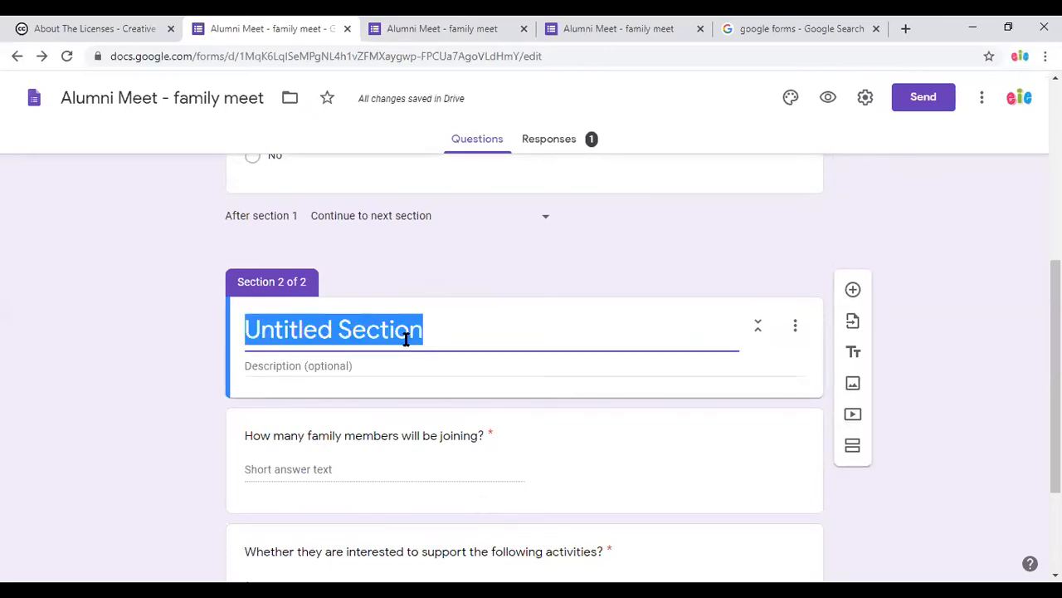
text(Func)
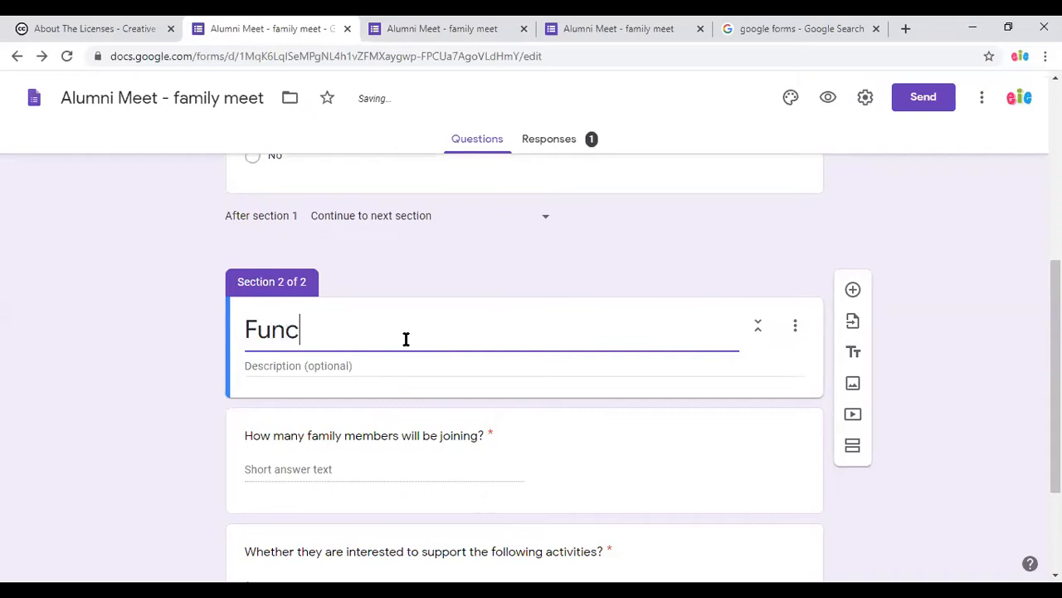
text(tion Attend)
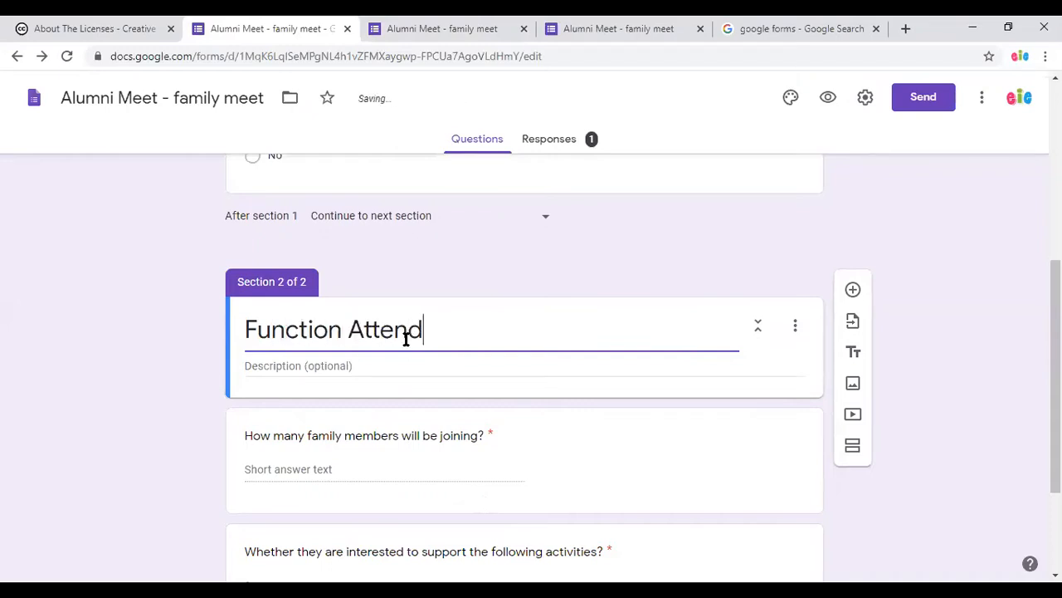
text(ing)
click(940, 327)
scroll(432, 406, up, 2)
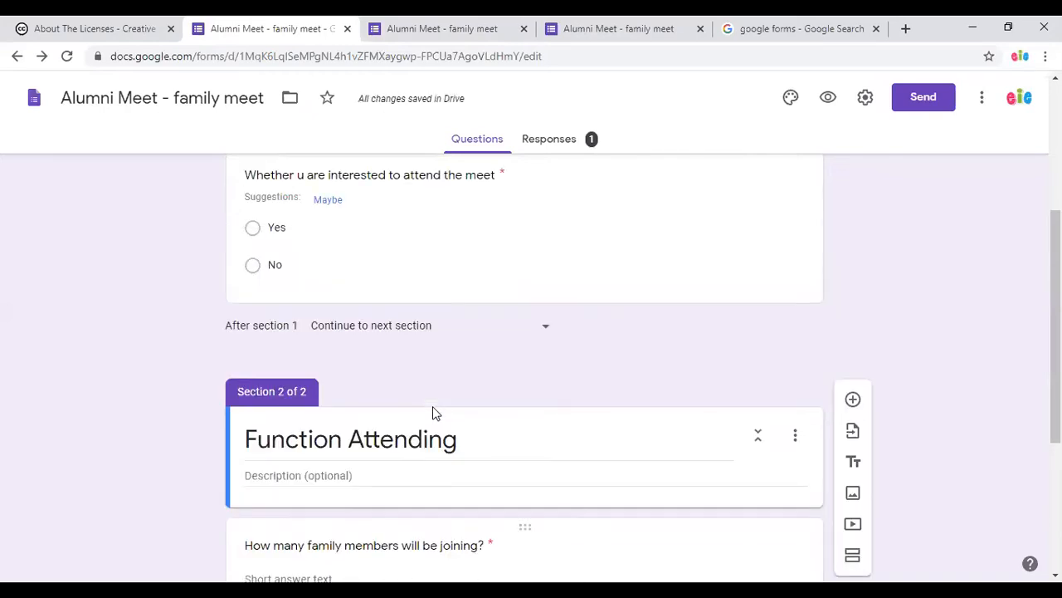
scroll(357, 406, up, 1)
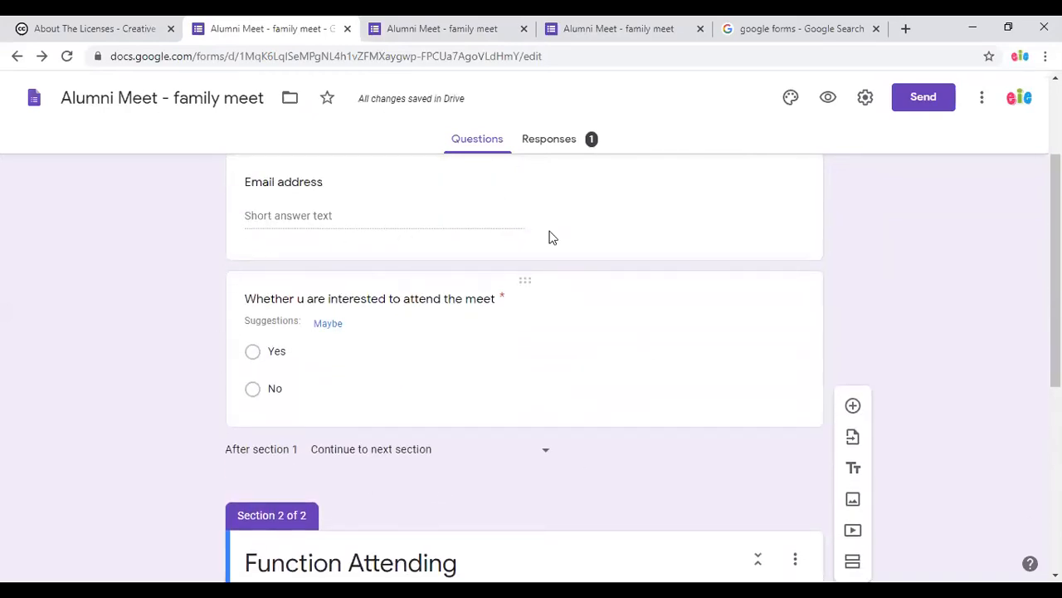
Turn on 'Go to section based on answer' for the attendance question.
click(621, 342)
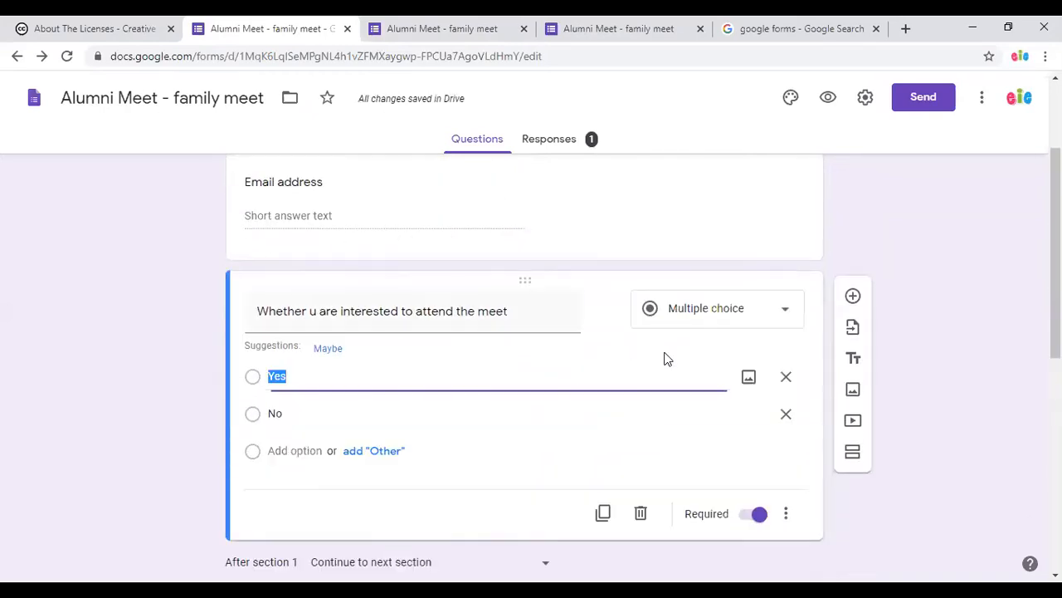
click(788, 515)
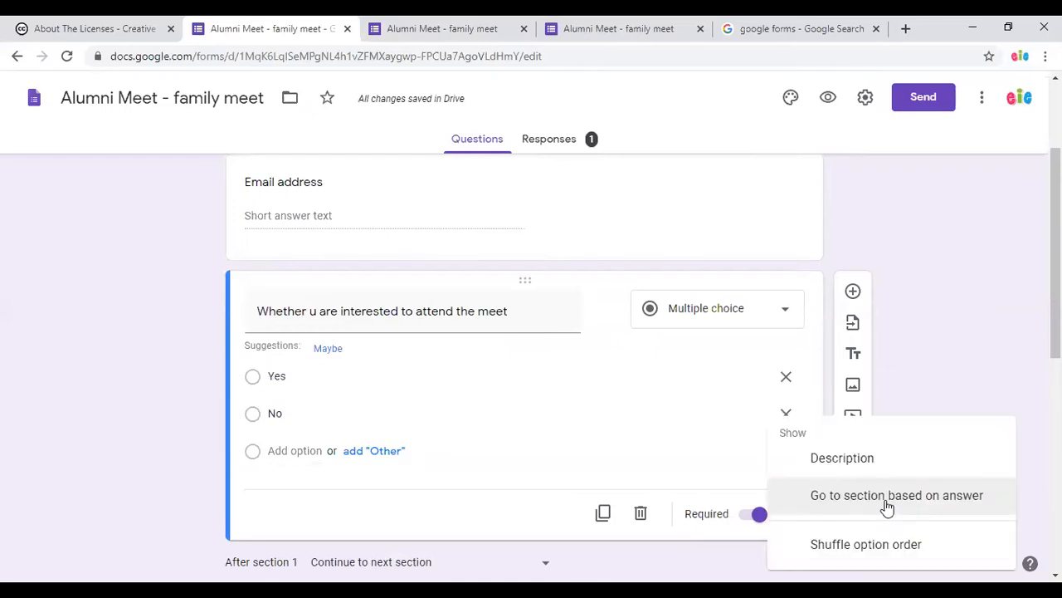
click(705, 555)
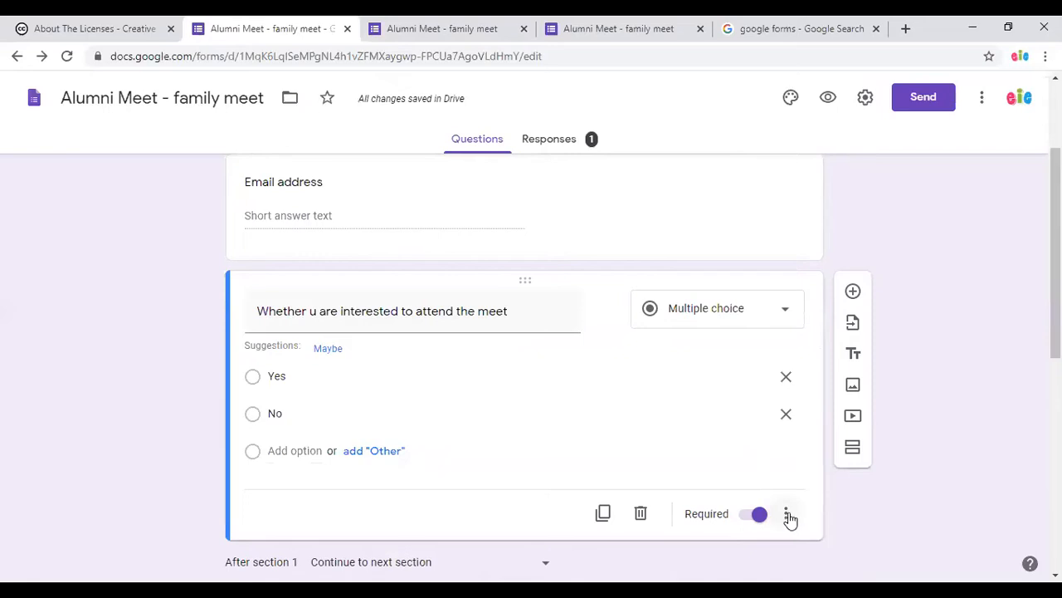
click(788, 517)
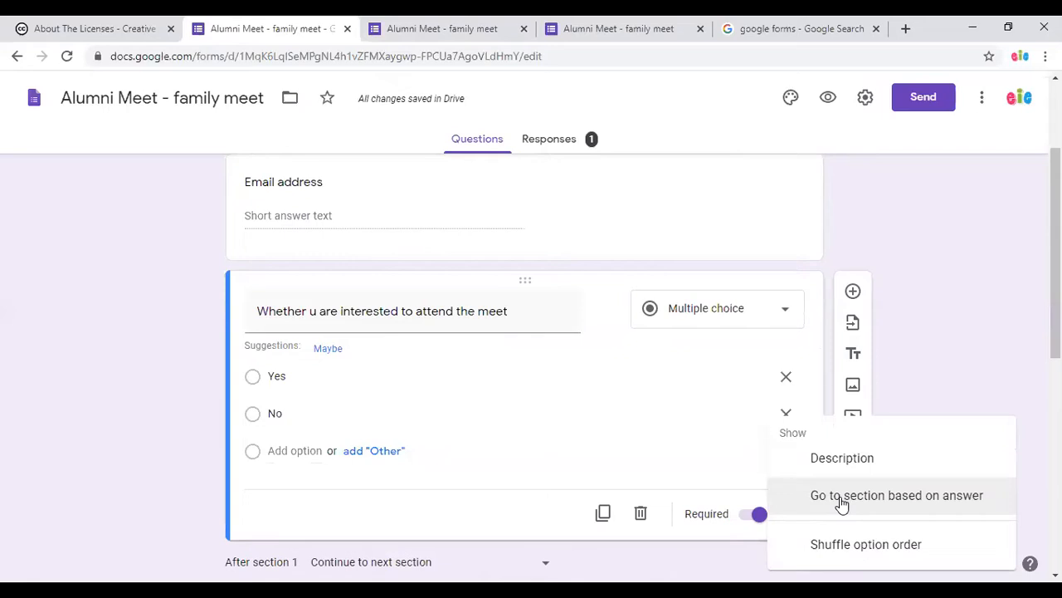
click(841, 498)
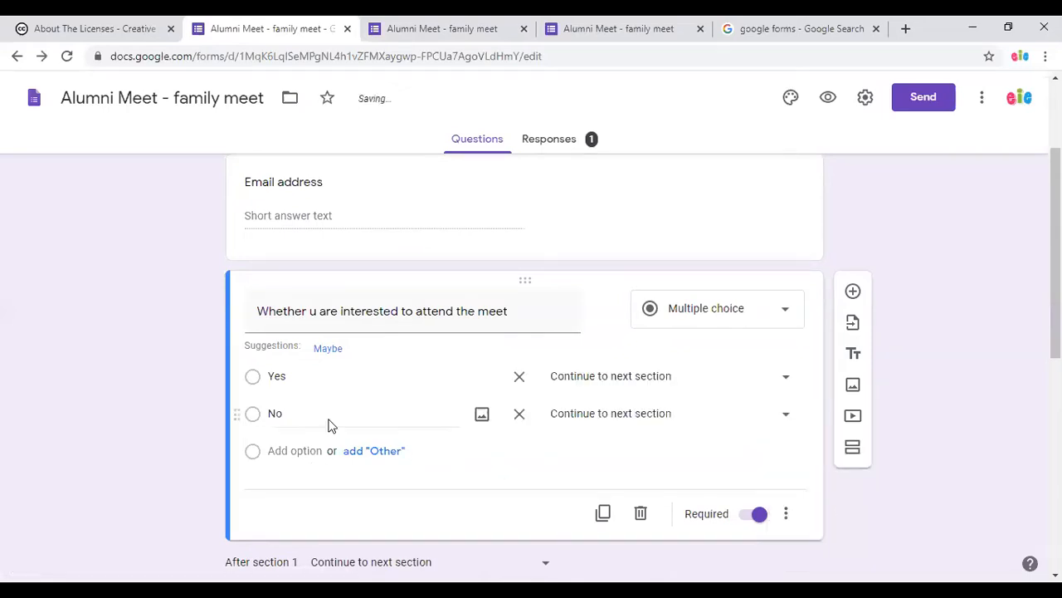
Route Yes answers to Function Attending and No answers to Submit form.
click(775, 384)
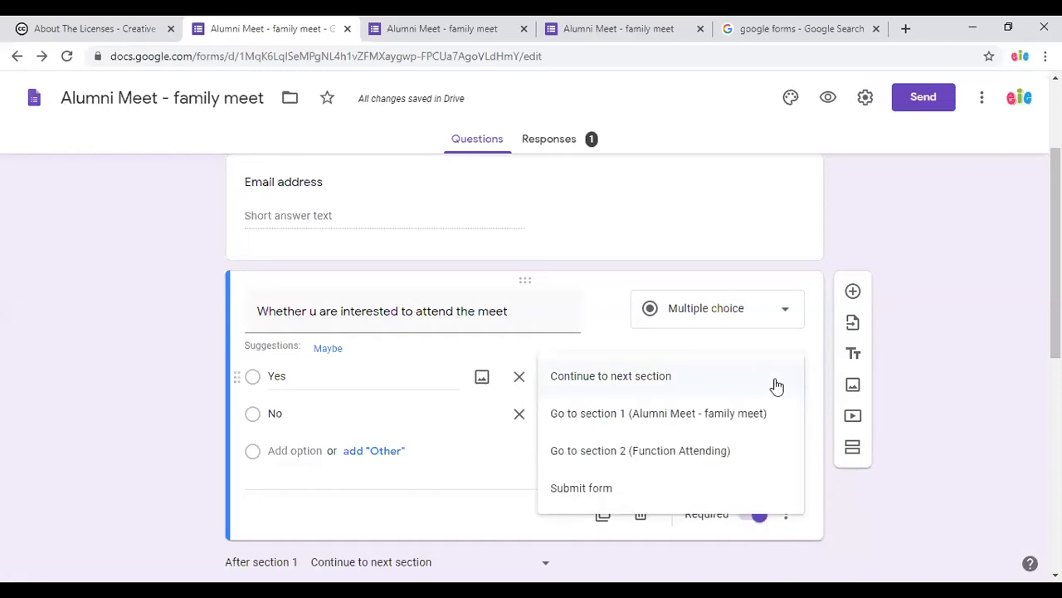
click(709, 452)
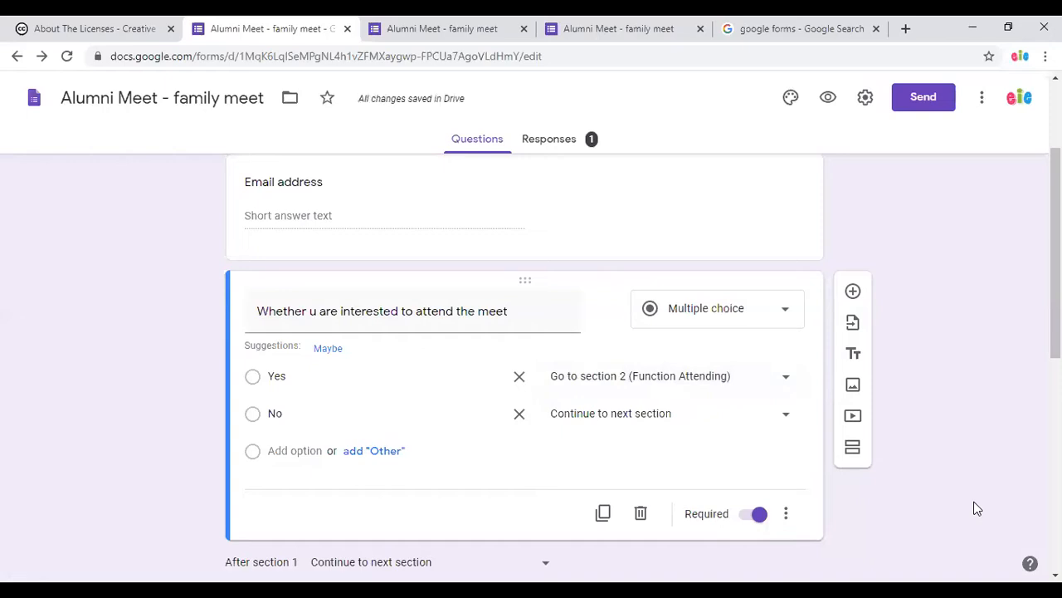
click(661, 419)
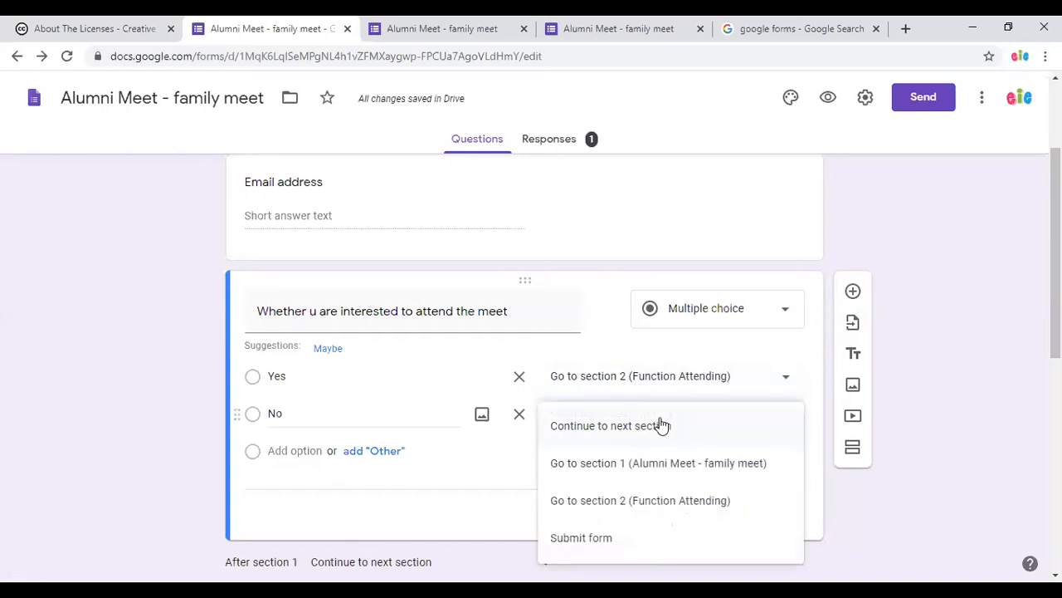
click(616, 540)
scroll(904, 493, down, 2)
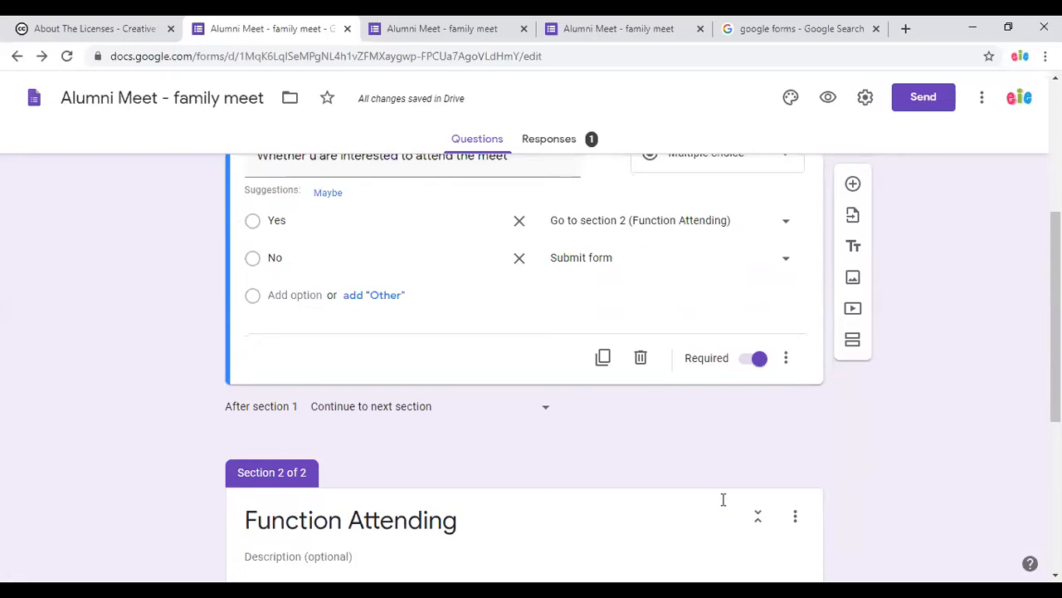
scroll(723, 499, down, 5)
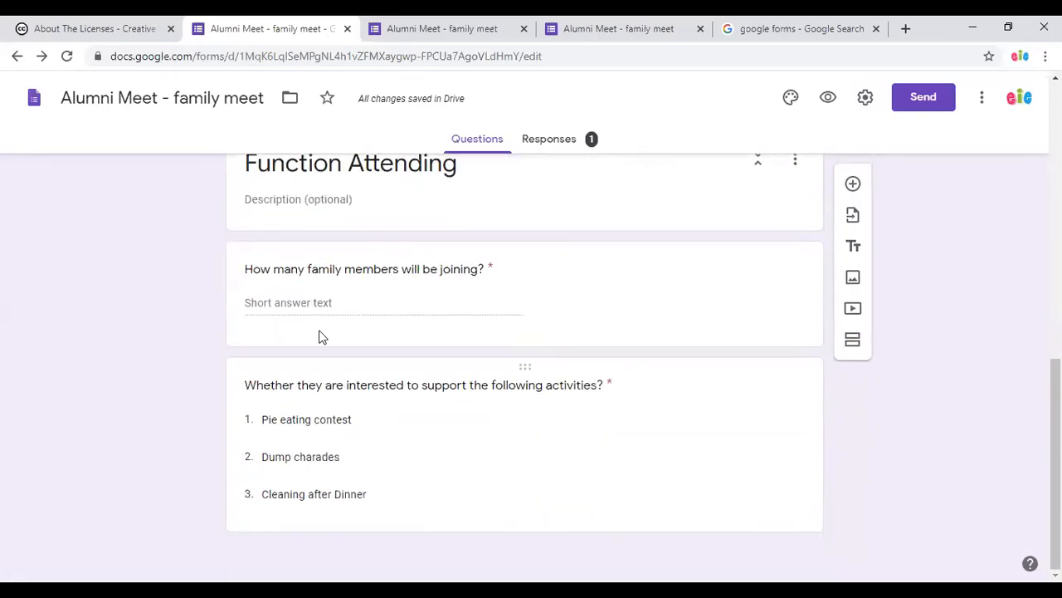
scroll(560, 472, up, 6)
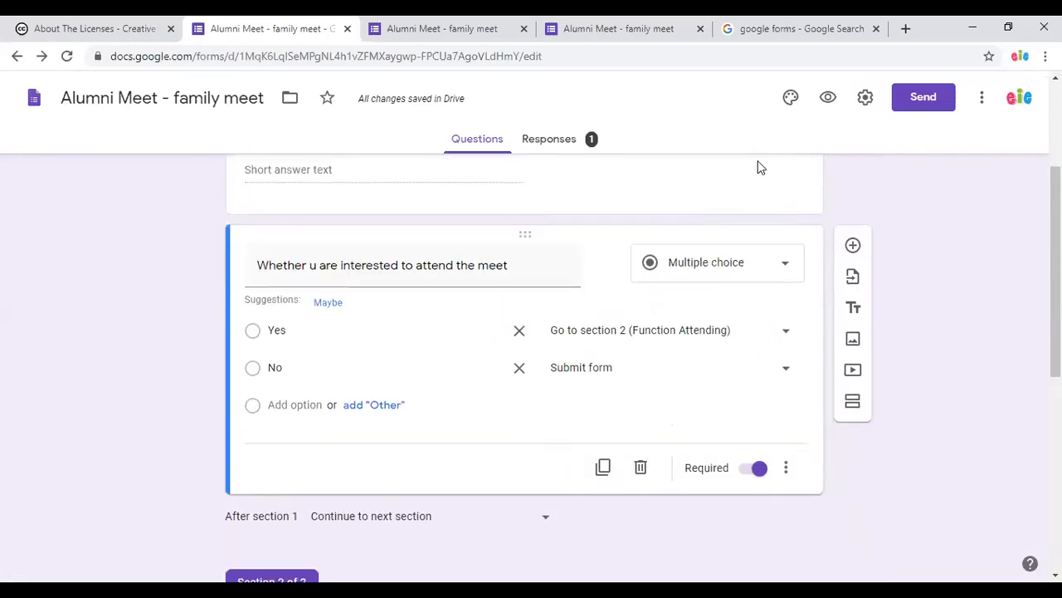
In the form preview, answer No to attending and move on to reach the submit page.
click(827, 98)
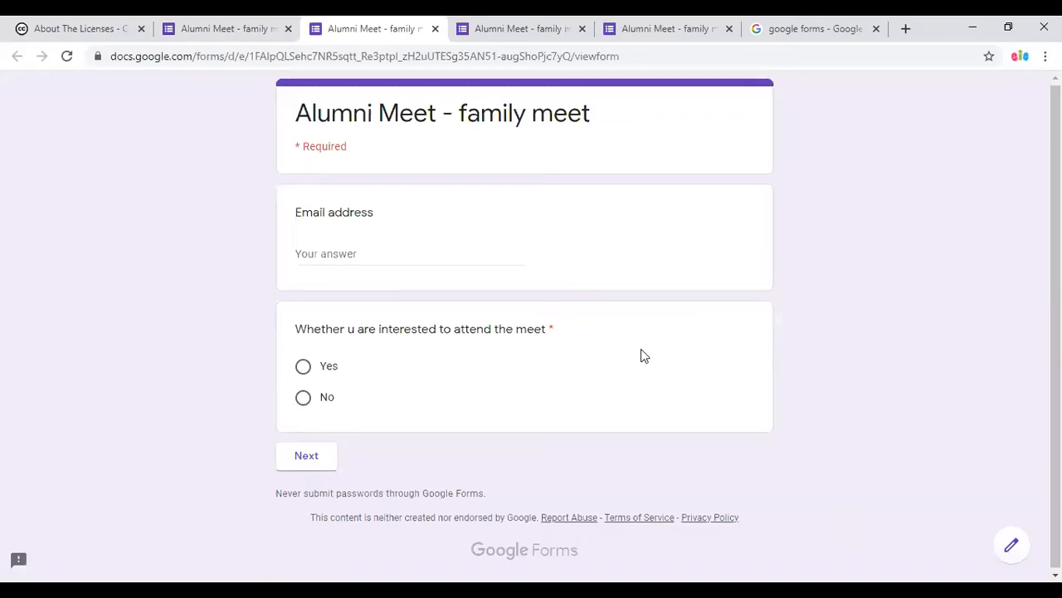
click(334, 251)
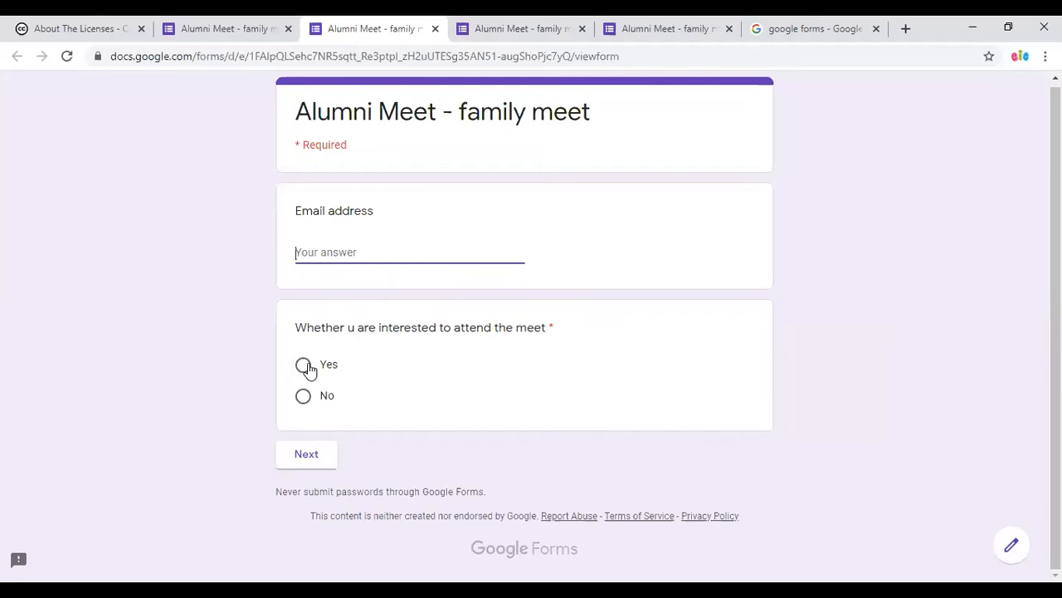
click(303, 396)
click(306, 455)
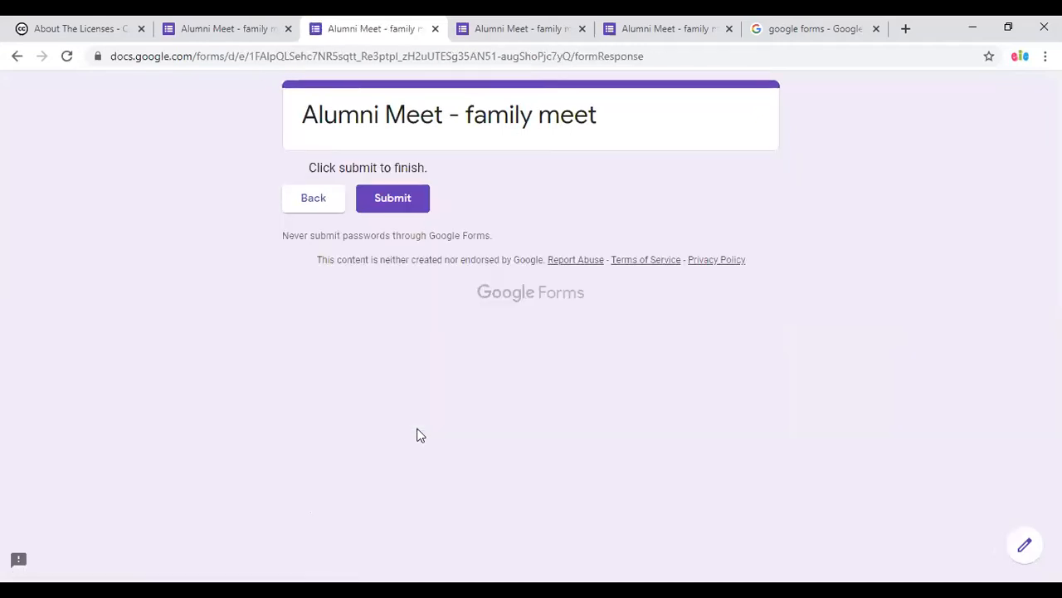
Go back, answer Yes, and enter 12 family members on the Function Attending page.
click(17, 56)
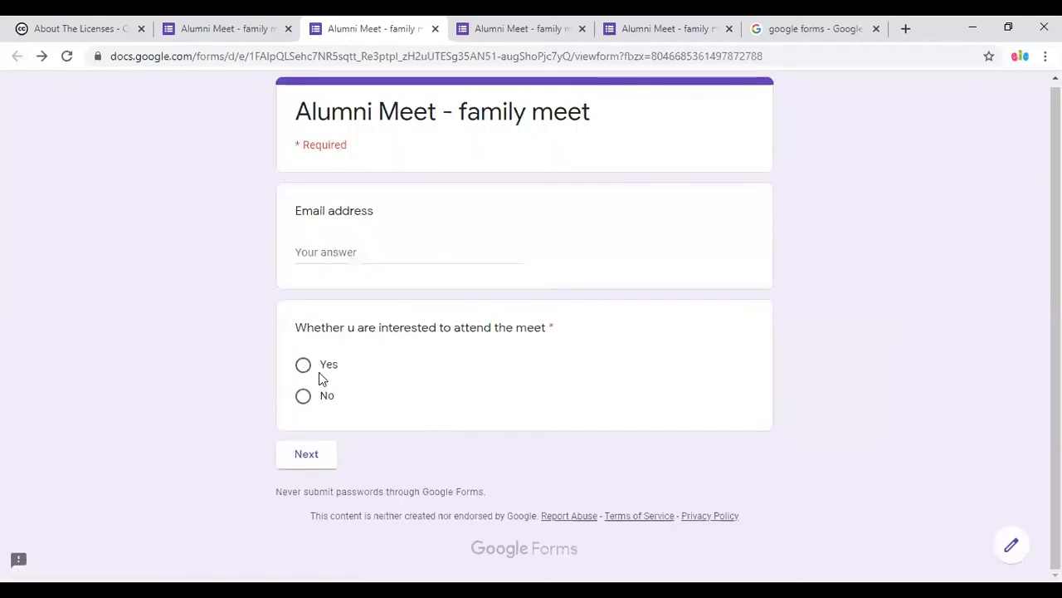
click(304, 366)
click(306, 456)
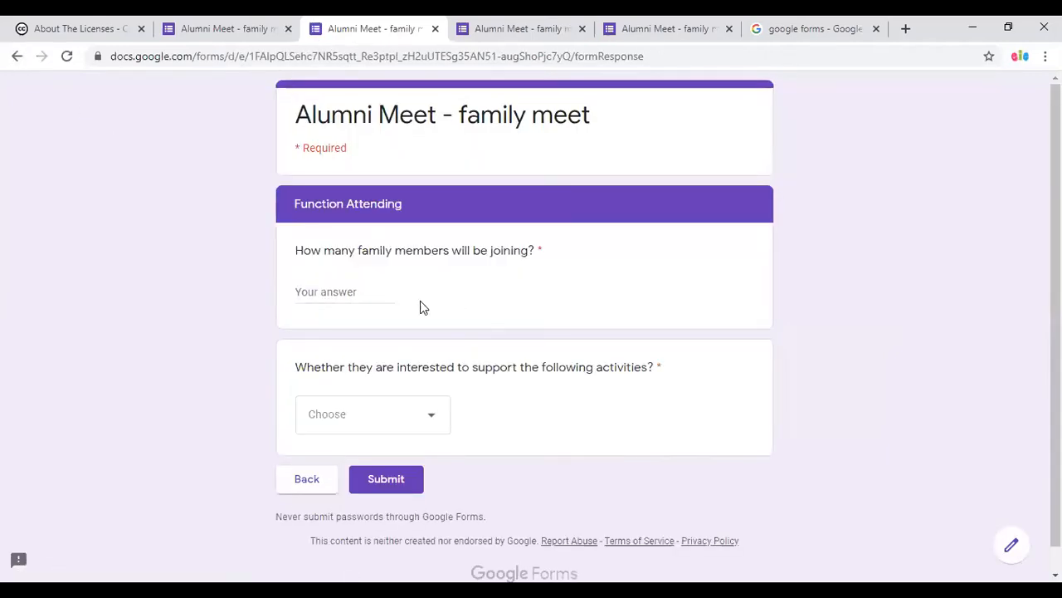
click(314, 290)
text(two)
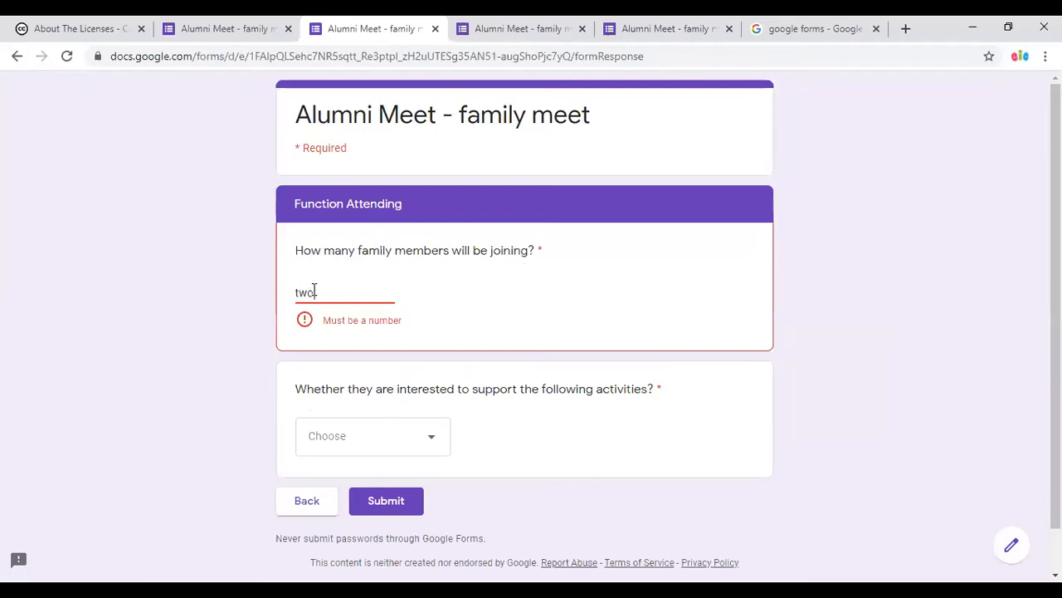
key(BackSpace)
key(BackSpace)
key(BackSpace)
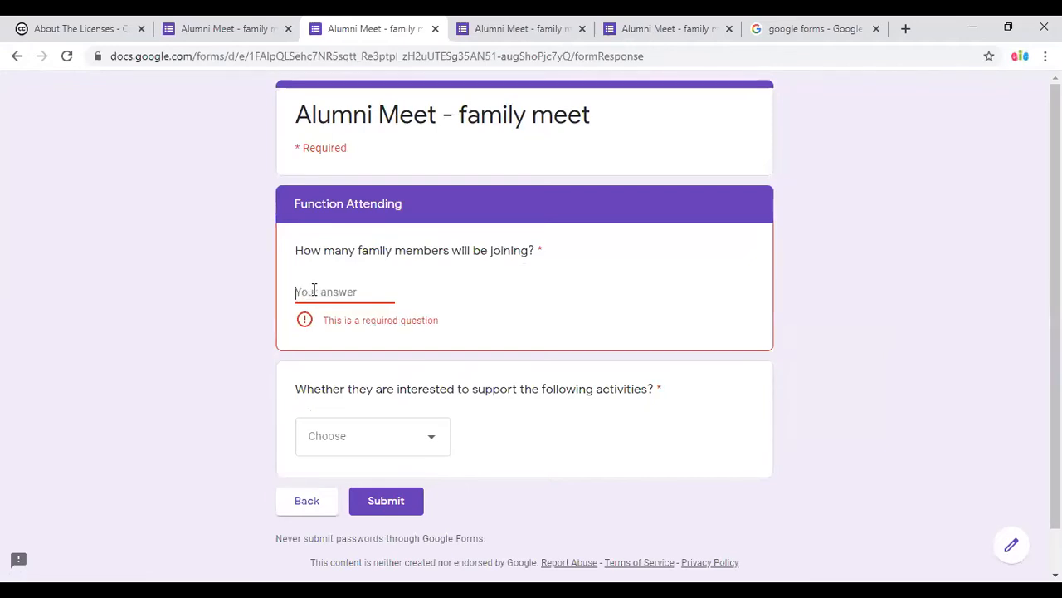
text(12)
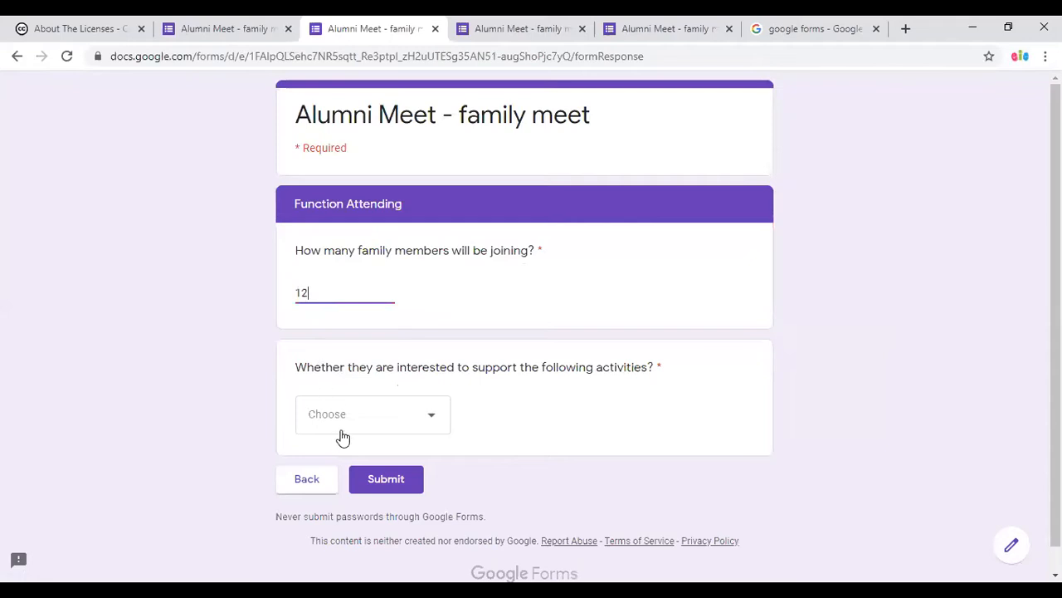
Choose Pie eating contest as the activity, submit the response, and return to the editor.
click(348, 428)
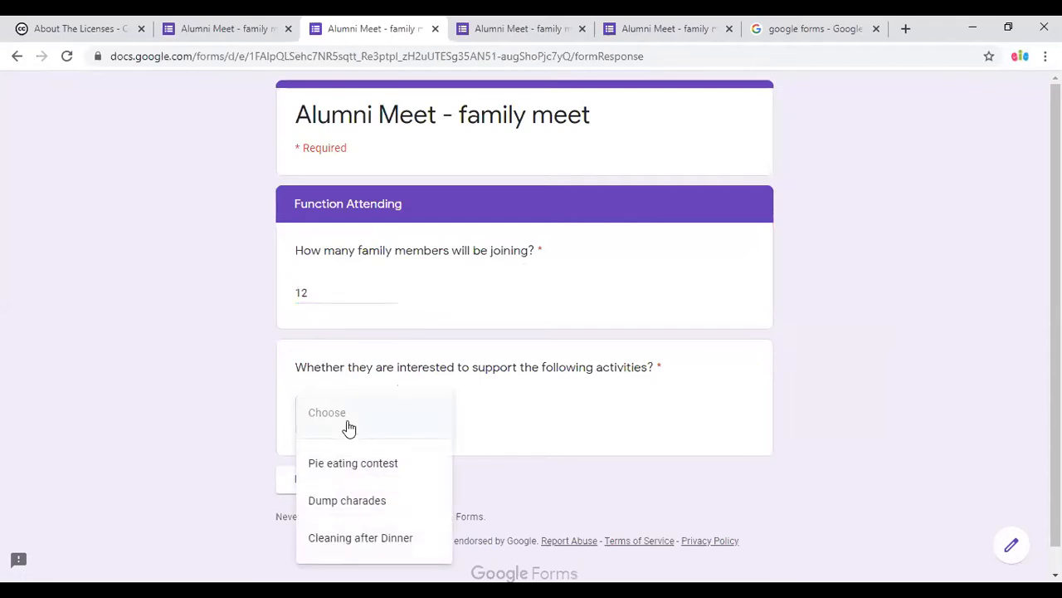
click(386, 467)
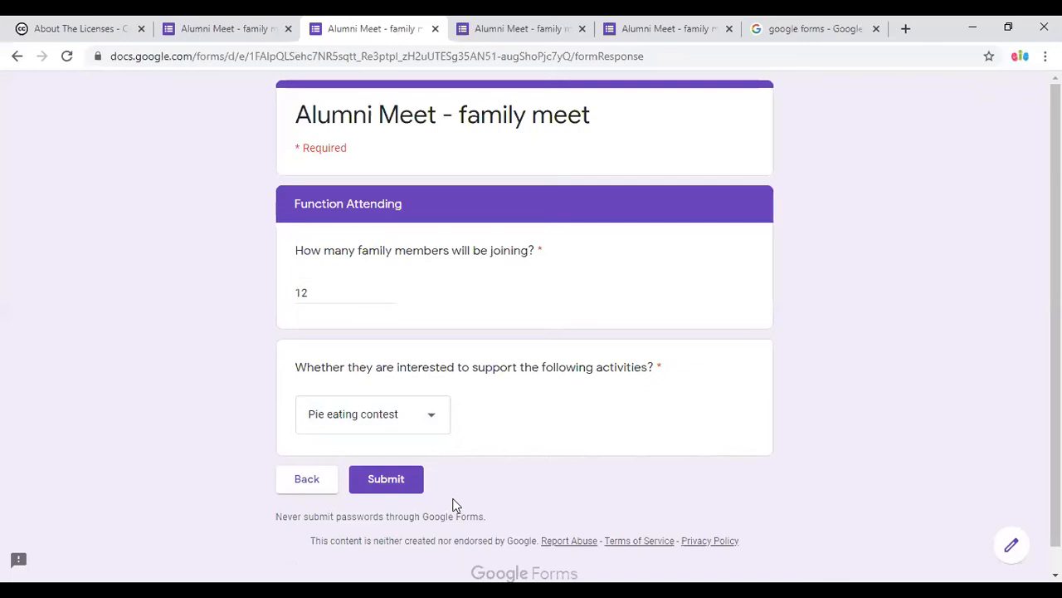
click(386, 479)
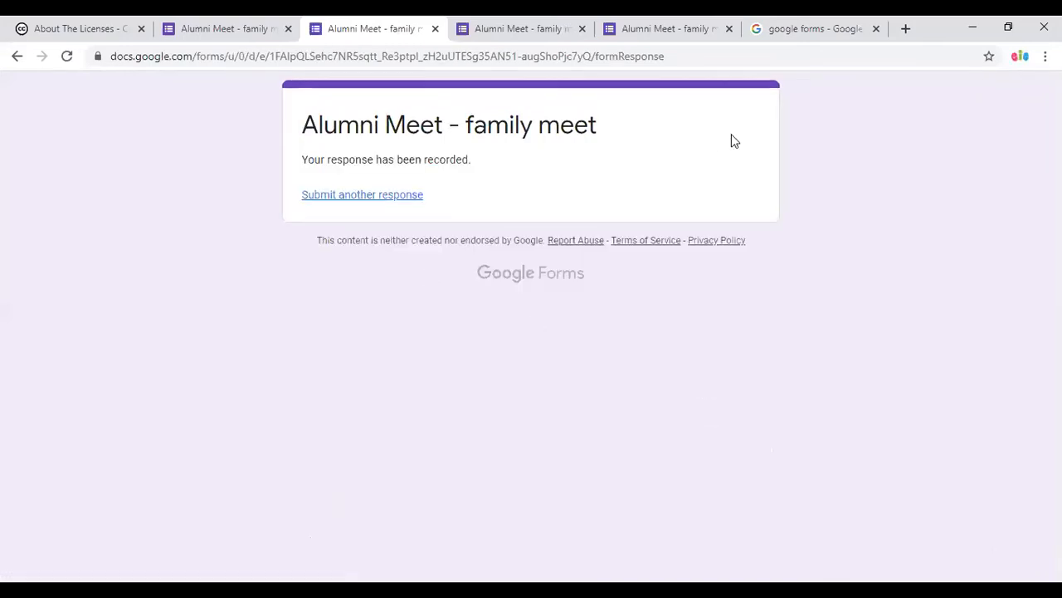
click(242, 29)
Review the two-section form with 2 responses and open the three-dot More menu.
scroll(538, 498, down, 4)
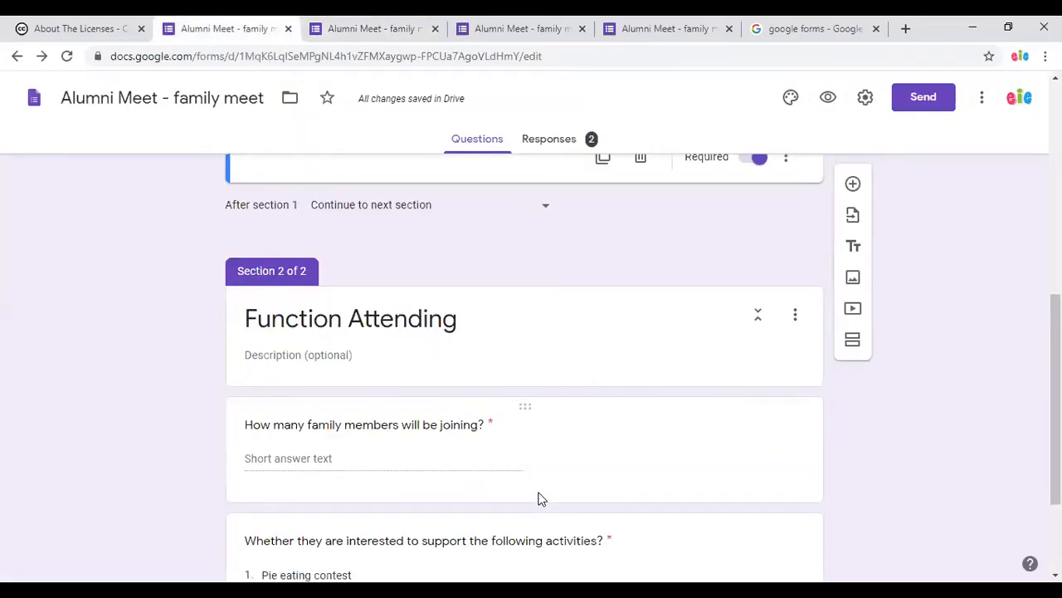
scroll(537, 498, down, 2)
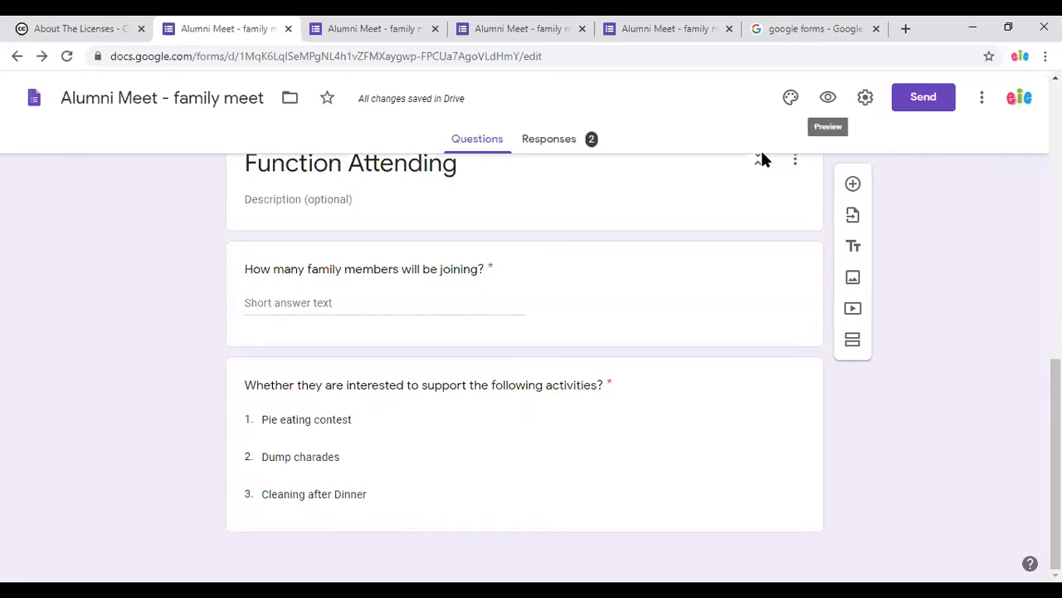
scroll(754, 242, up, 6)
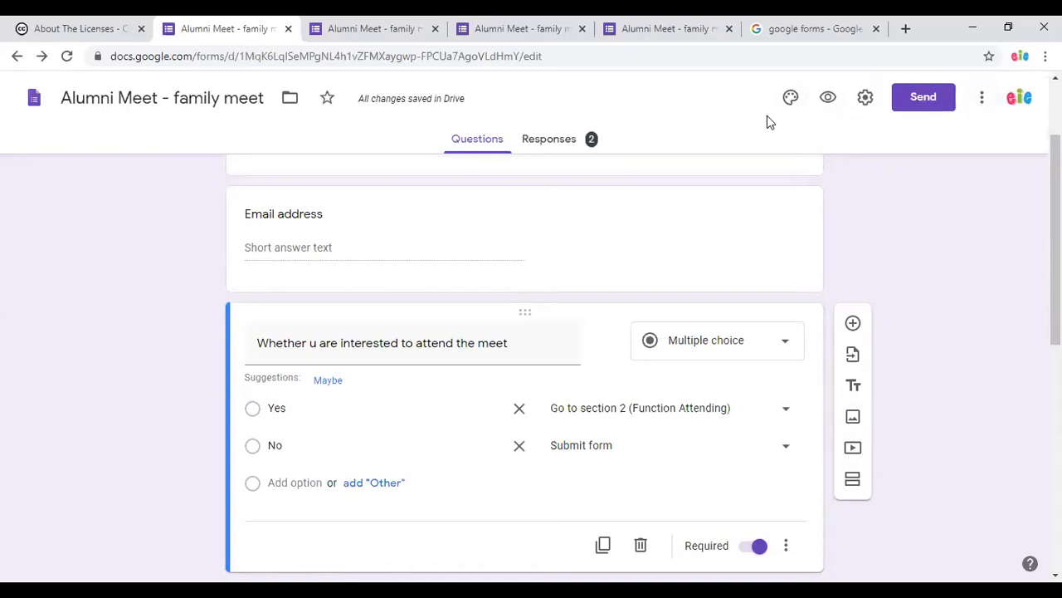
click(980, 107)
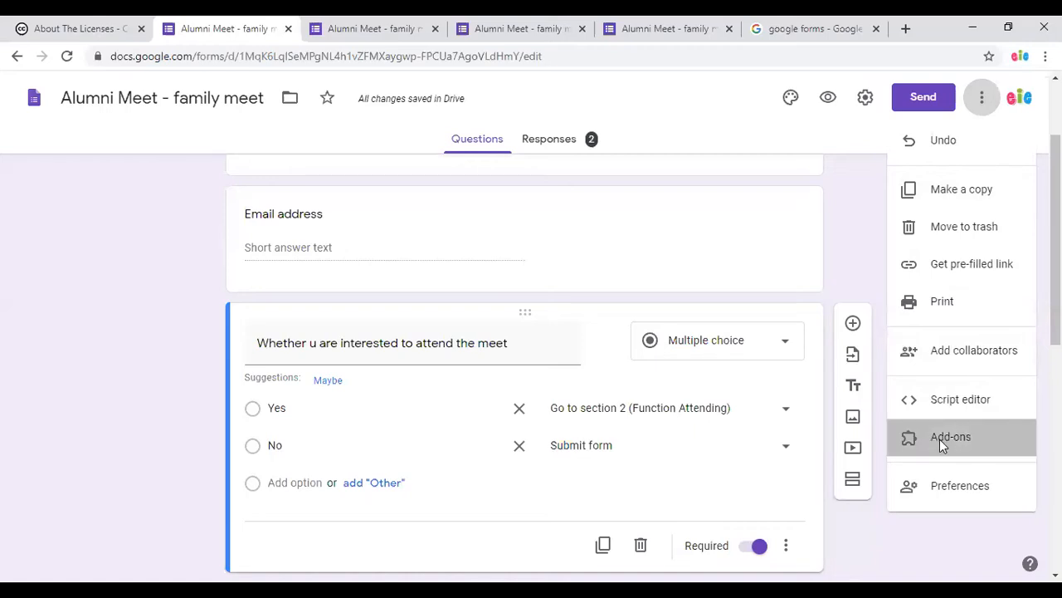
Open Add-ons and browse the Marketplace to the Choice Eliminator 2 details page.
click(940, 439)
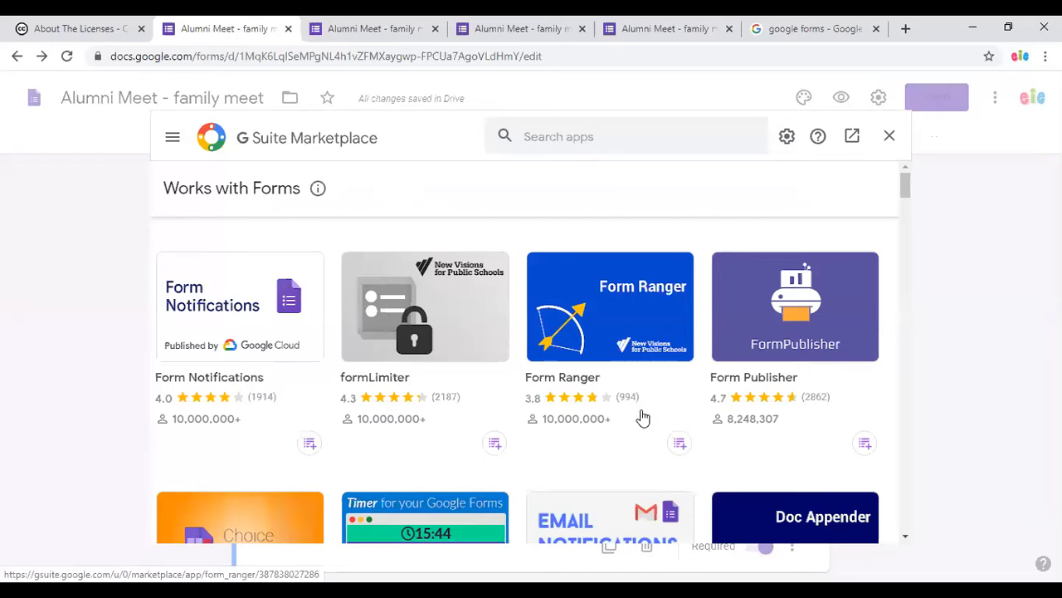
scroll(640, 407, down, 2)
scroll(641, 415, up, 2)
scroll(641, 415, down, 2)
scroll(640, 415, up, 2)
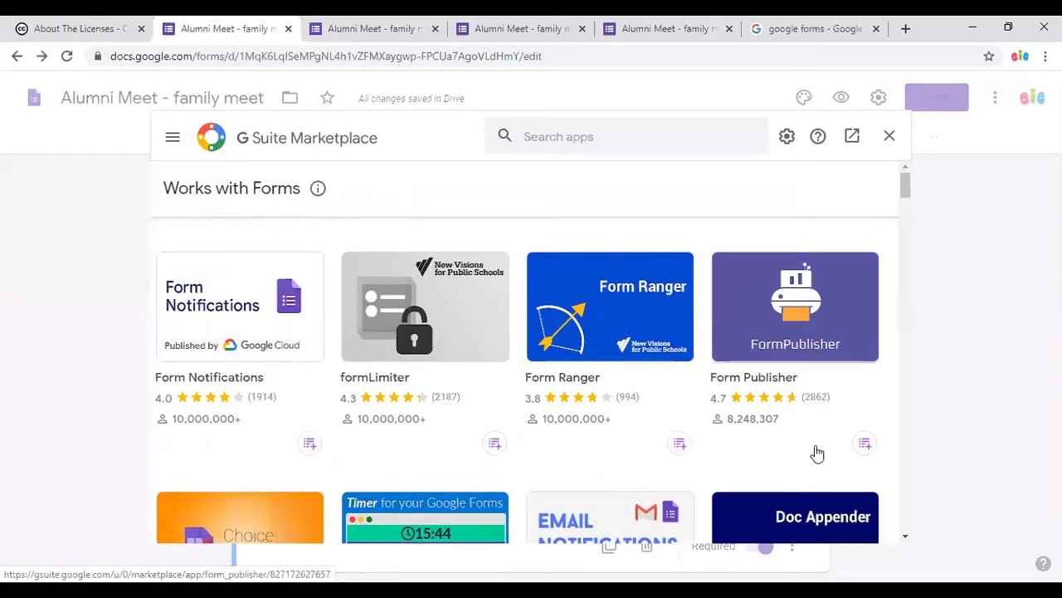
scroll(816, 457, down, 2)
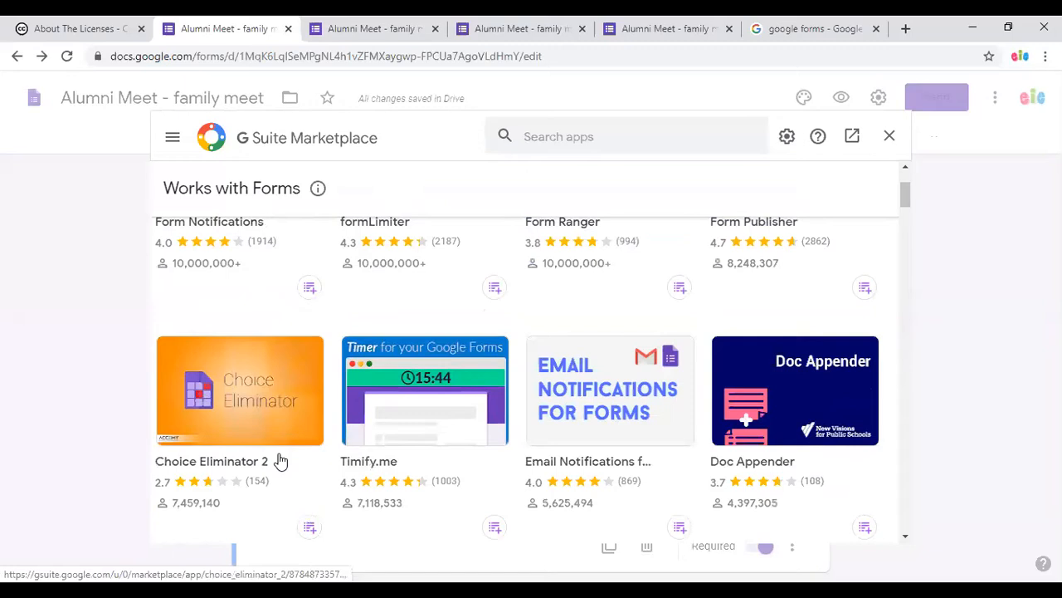
click(258, 412)
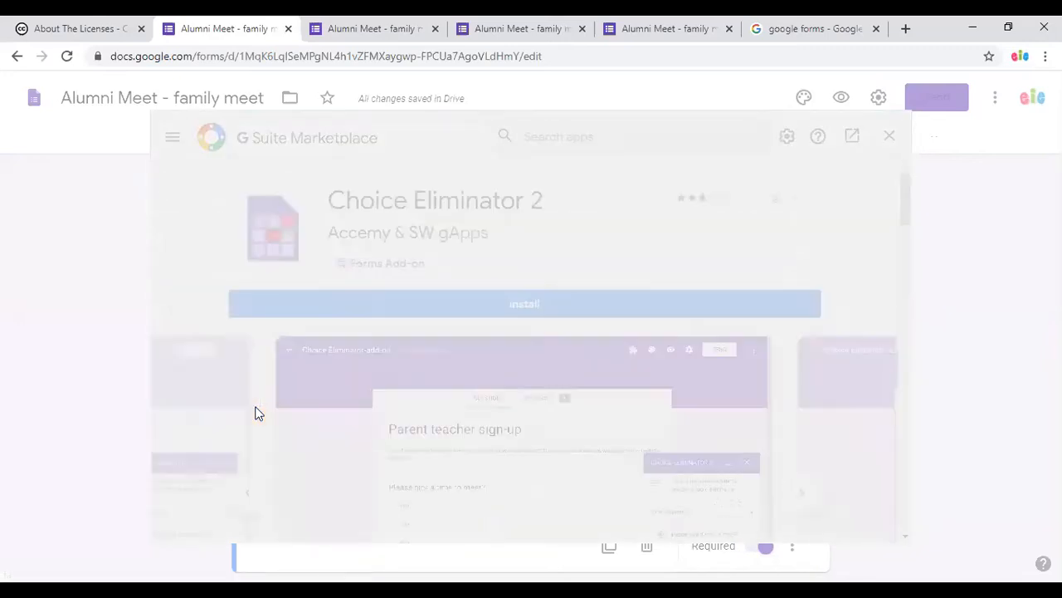
scroll(452, 428, down, 3)
scroll(455, 429, up, 2)
scroll(455, 428, up, 1)
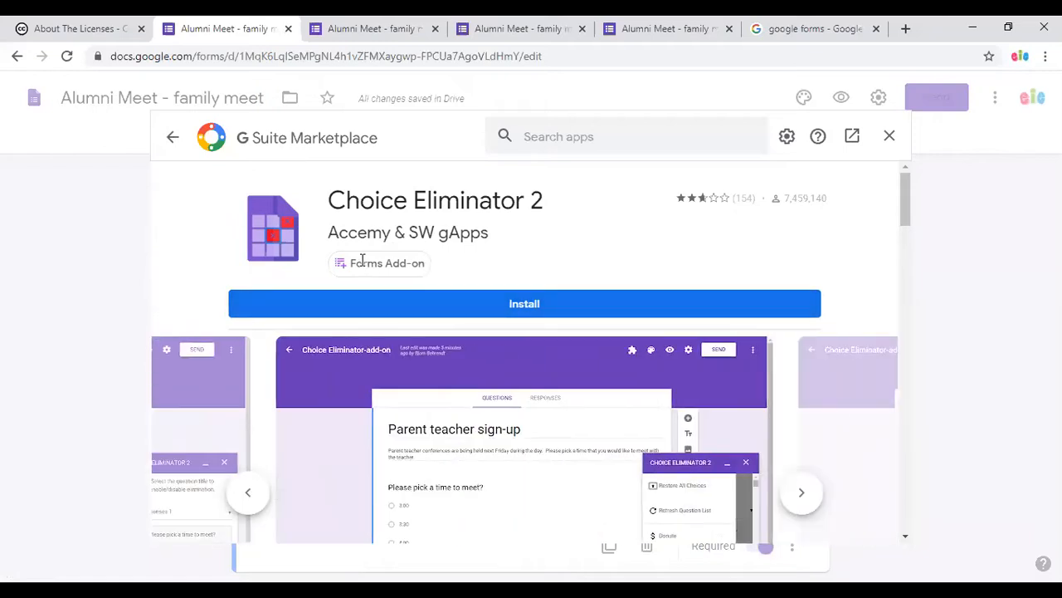
Install Choice Eliminator 2, granting its permissions, and close the Marketplace.
click(506, 314)
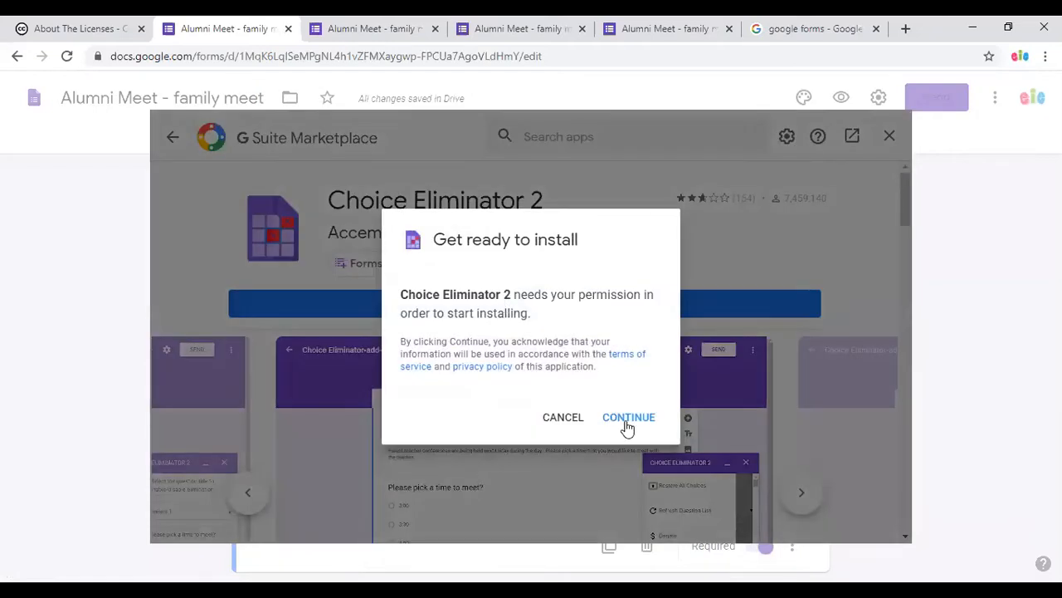
click(630, 423)
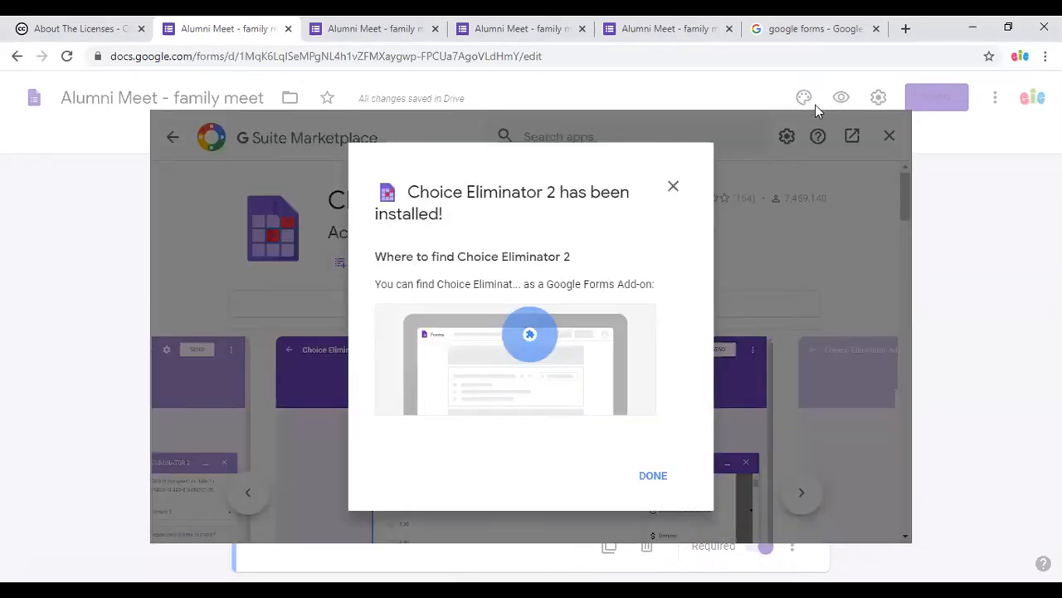
click(652, 475)
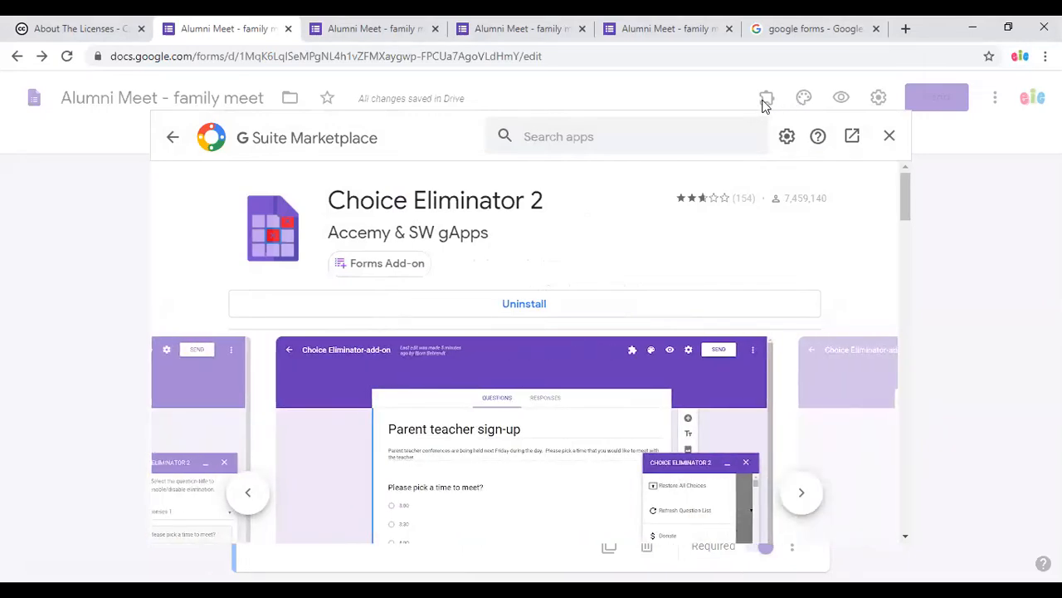
click(888, 138)
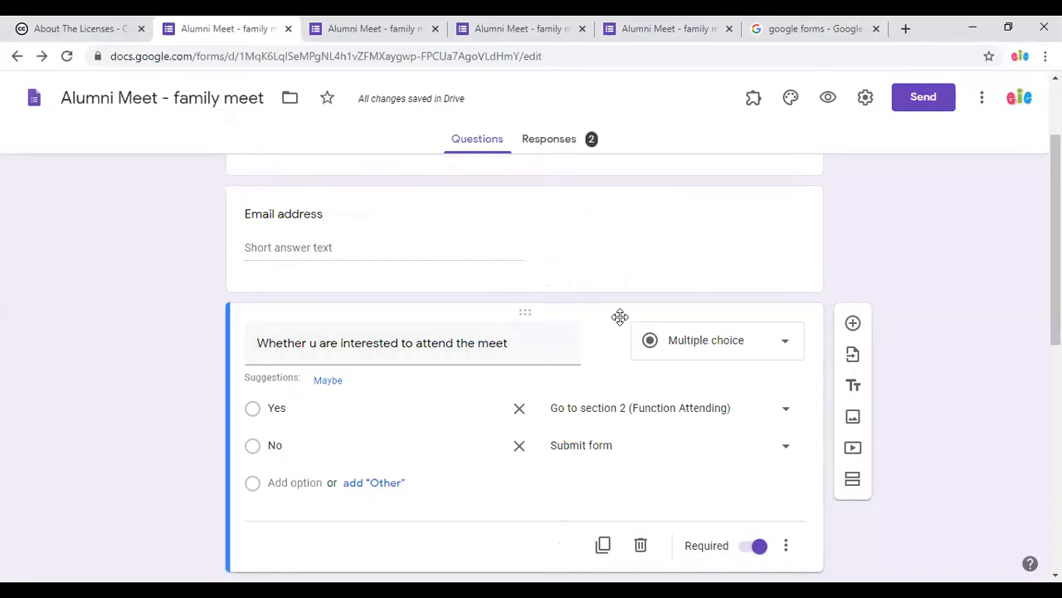
Launch Choice Eliminator 2 from the add-ons icon and open its Configure panel.
click(757, 102)
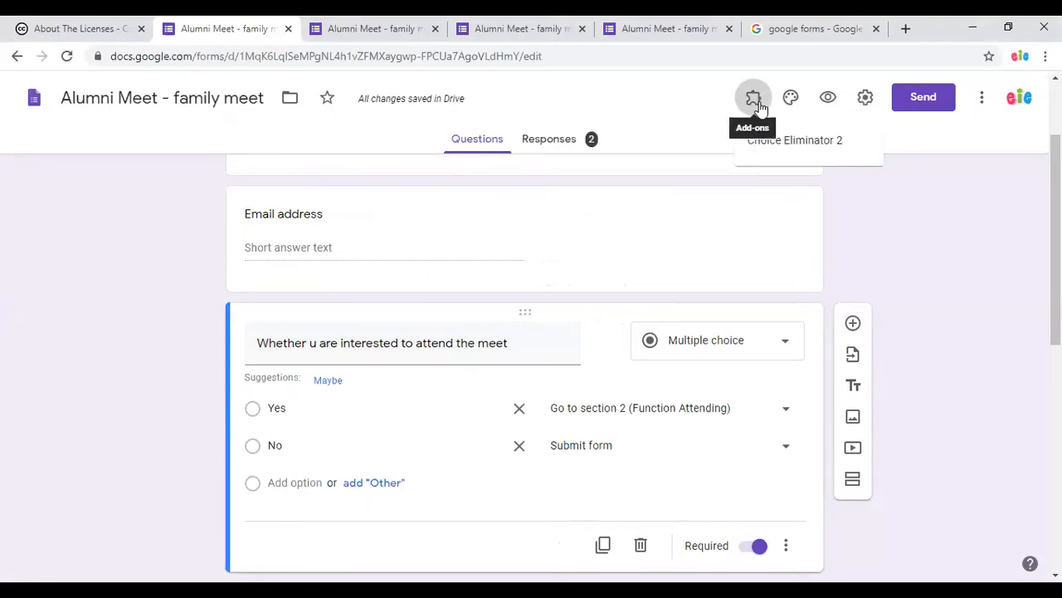
click(779, 155)
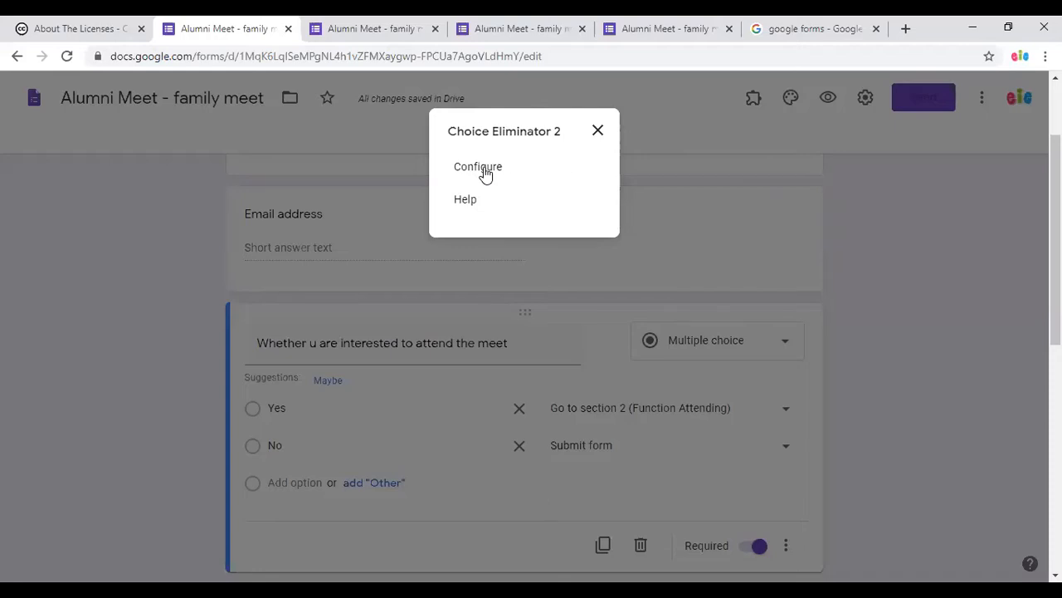
click(486, 171)
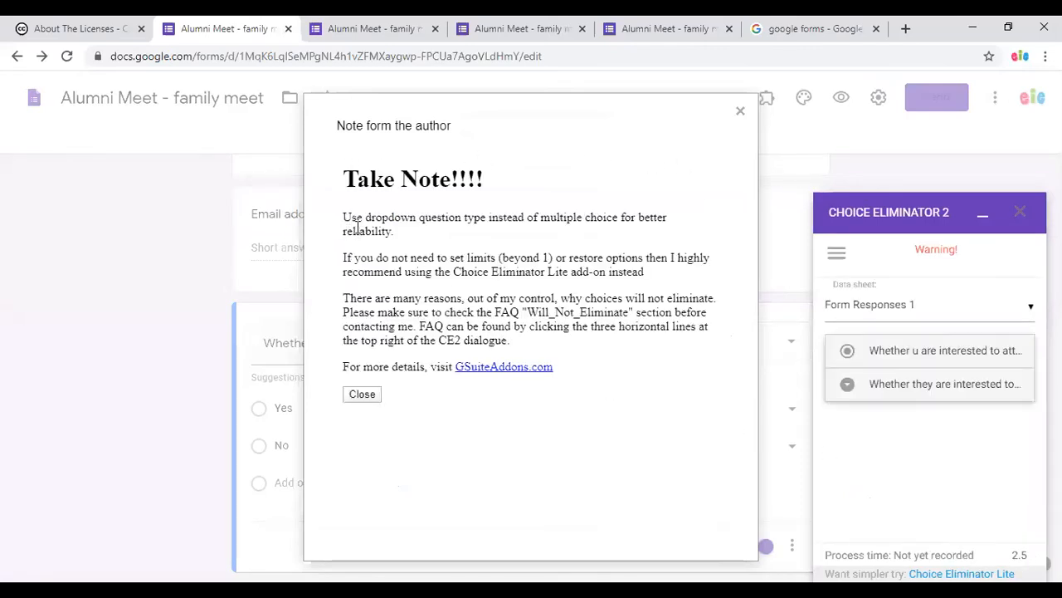
Read and dismiss the author's note advising use of dropdown questions.
drag(344, 217, 394, 231)
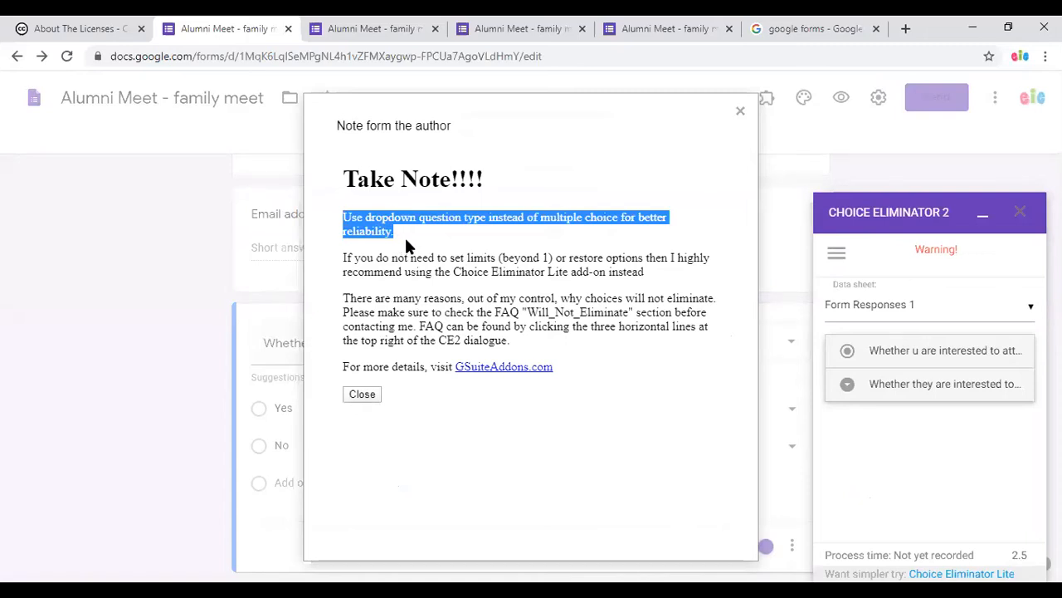
click(741, 114)
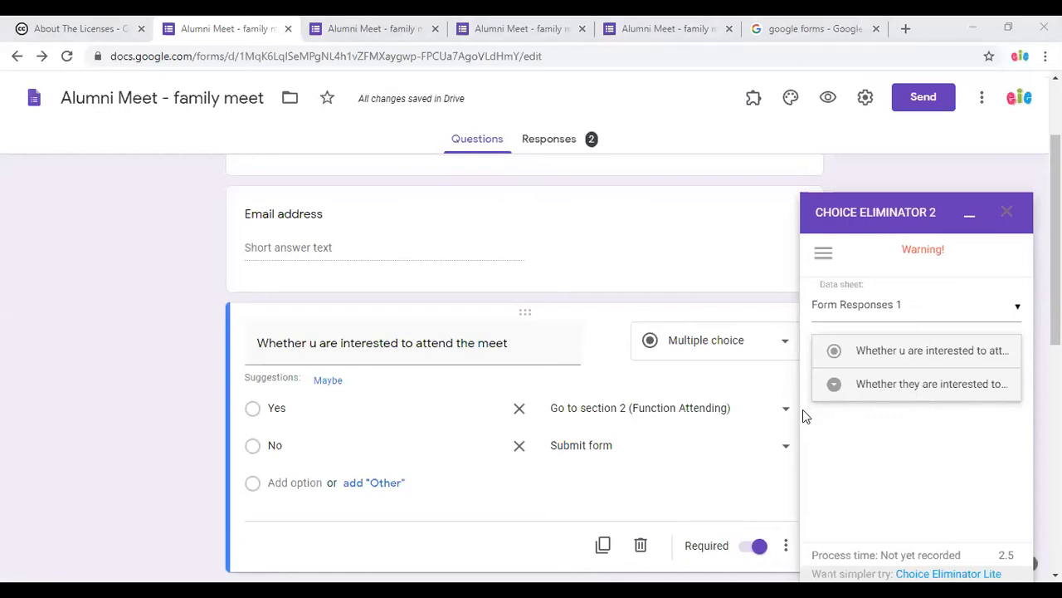
scroll(669, 434, down, 4)
scroll(669, 434, down, 3)
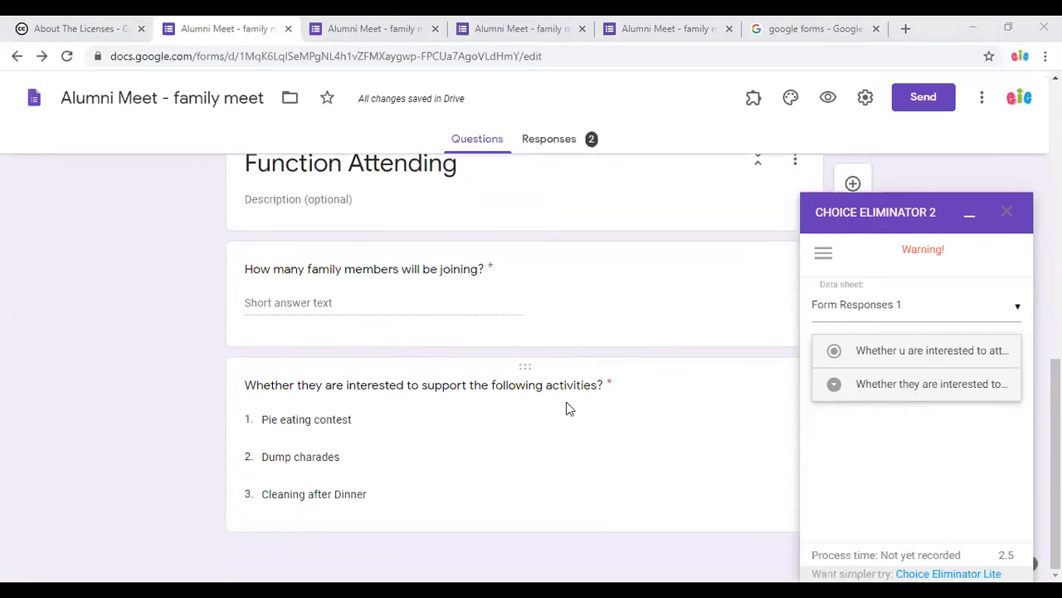
Enable Eliminate Choices for the activities question and bring up its Choice Options.
click(651, 410)
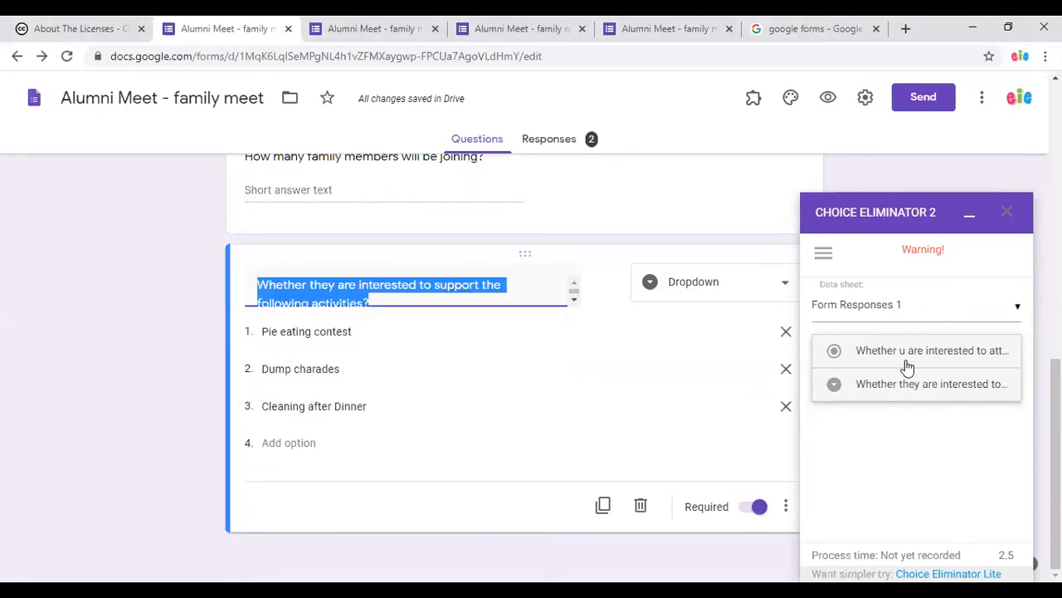
click(936, 390)
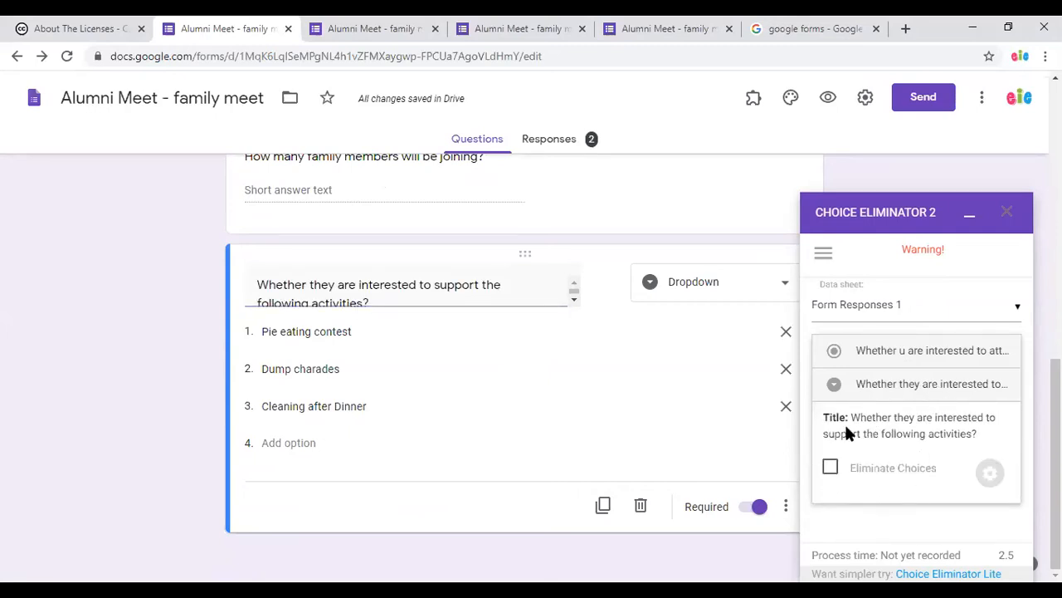
click(830, 467)
click(989, 477)
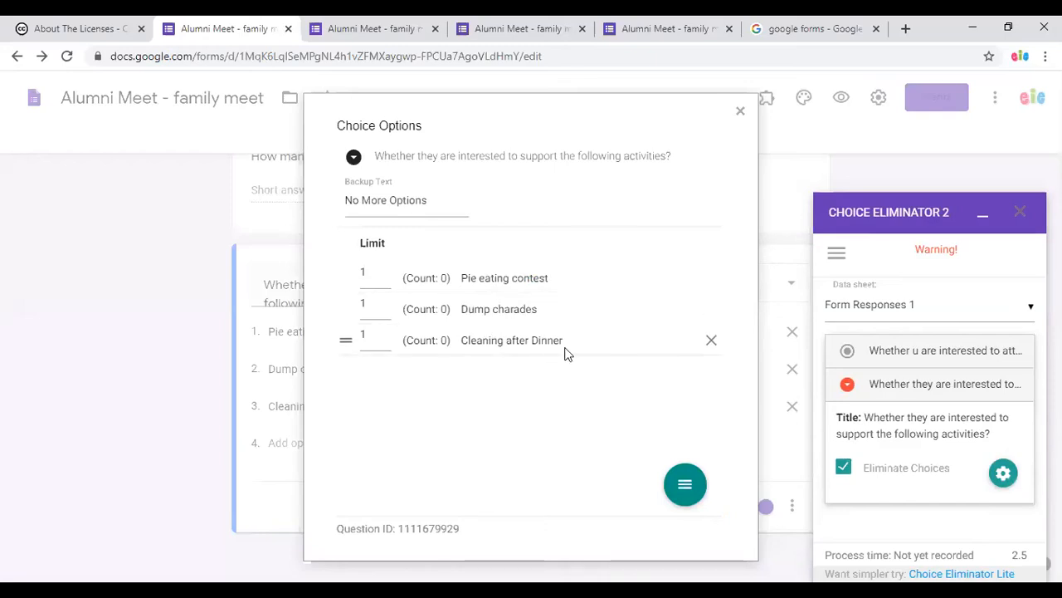
Set limits of 2 for Pie eating contest, 1 for Dump charades, 10 for Cleaning after Dinner, then recheck them.
click(372, 278)
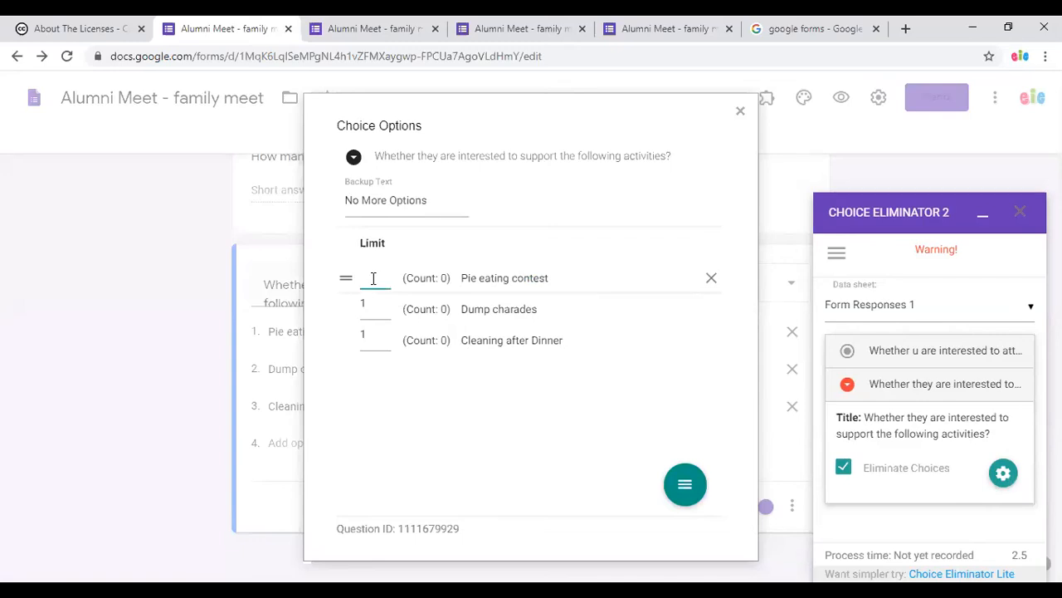
text(2)
click(373, 304)
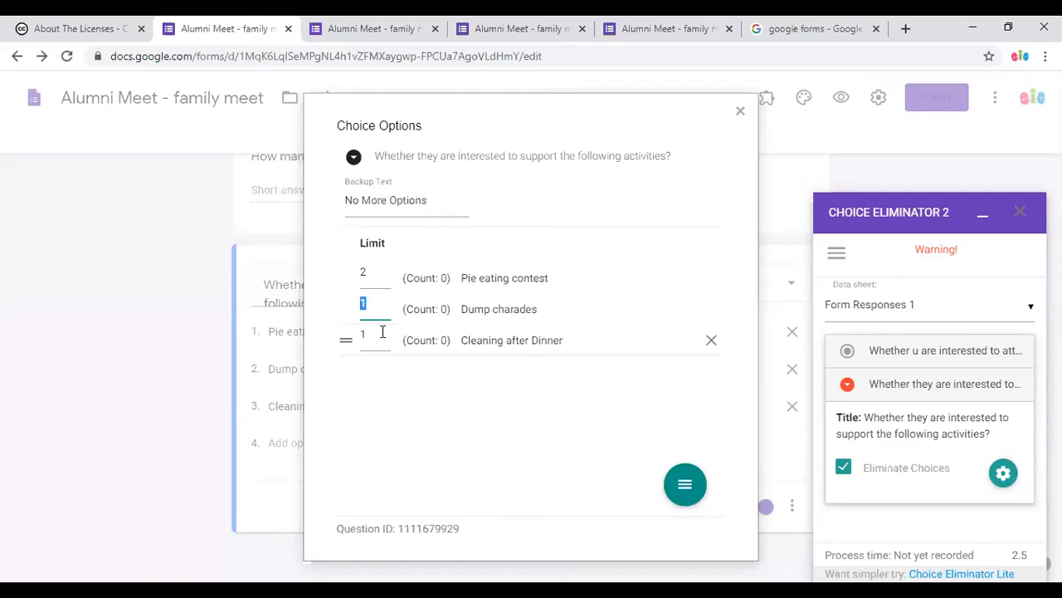
click(376, 335)
text(0)
mouse_move(684, 502)
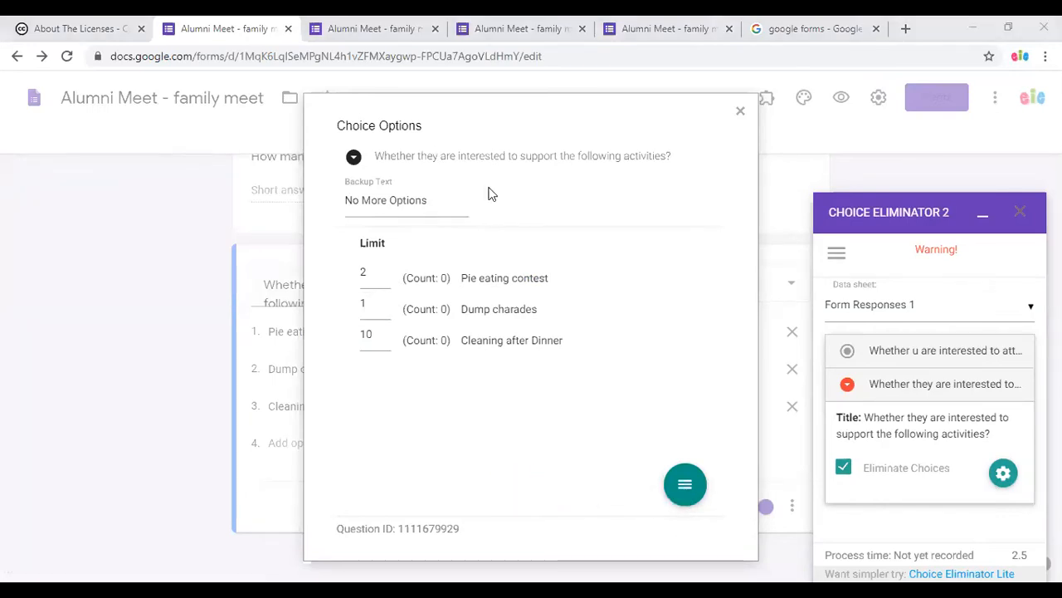
click(697, 127)
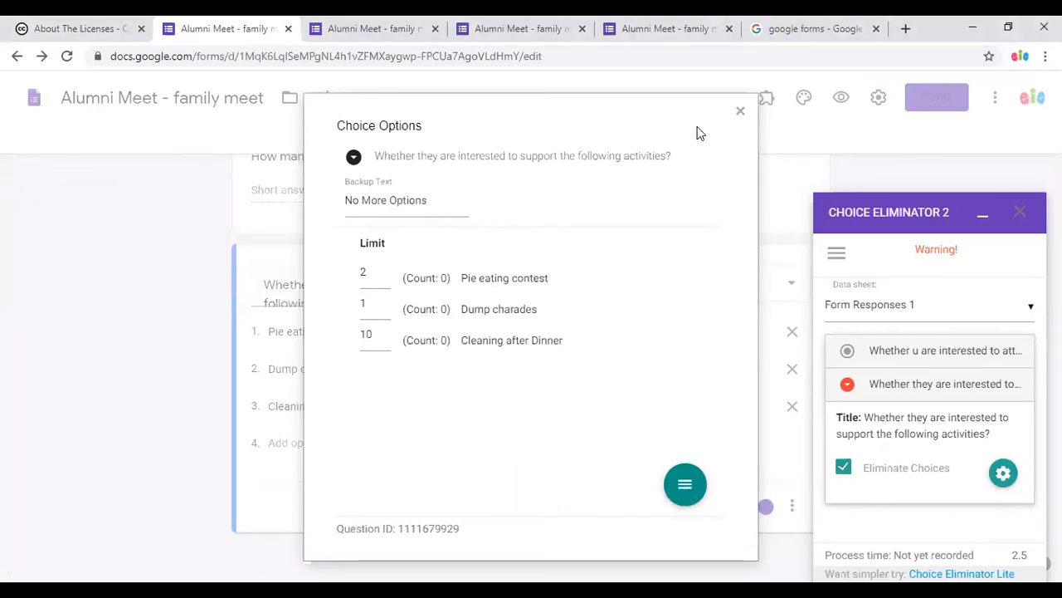
click(740, 111)
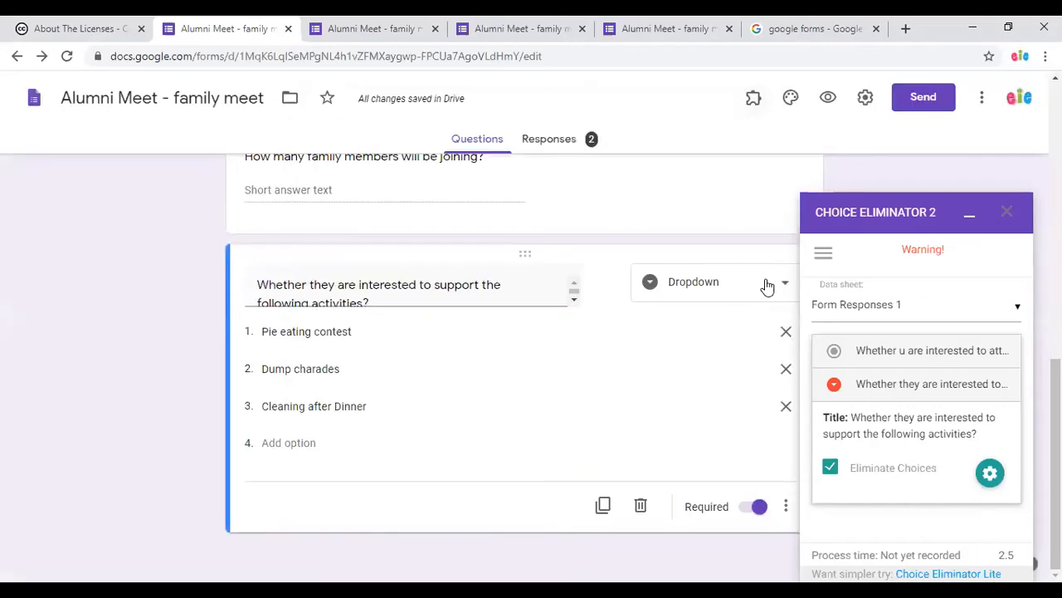
click(994, 480)
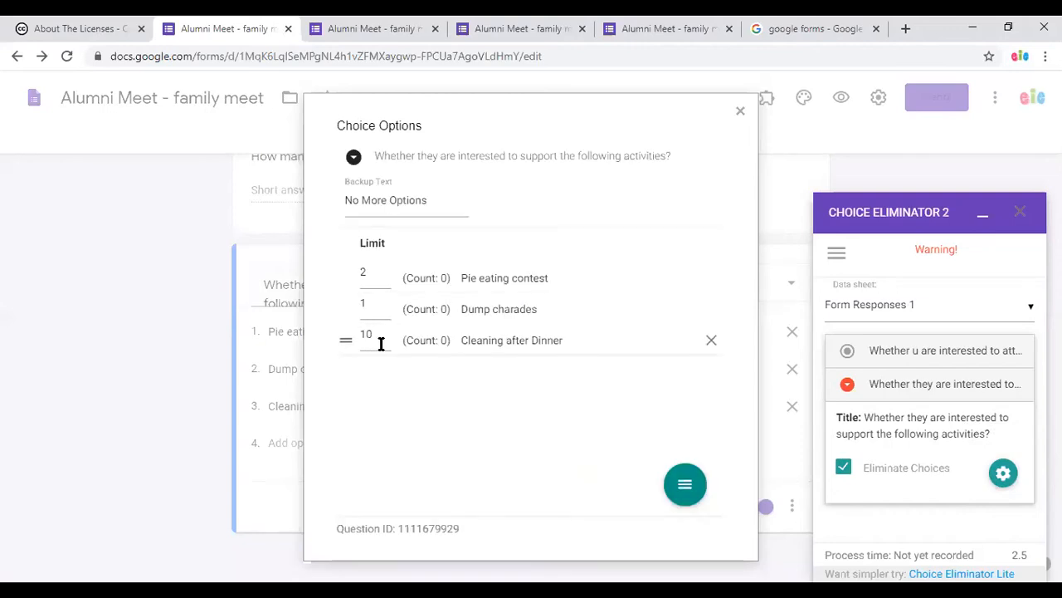
click(741, 111)
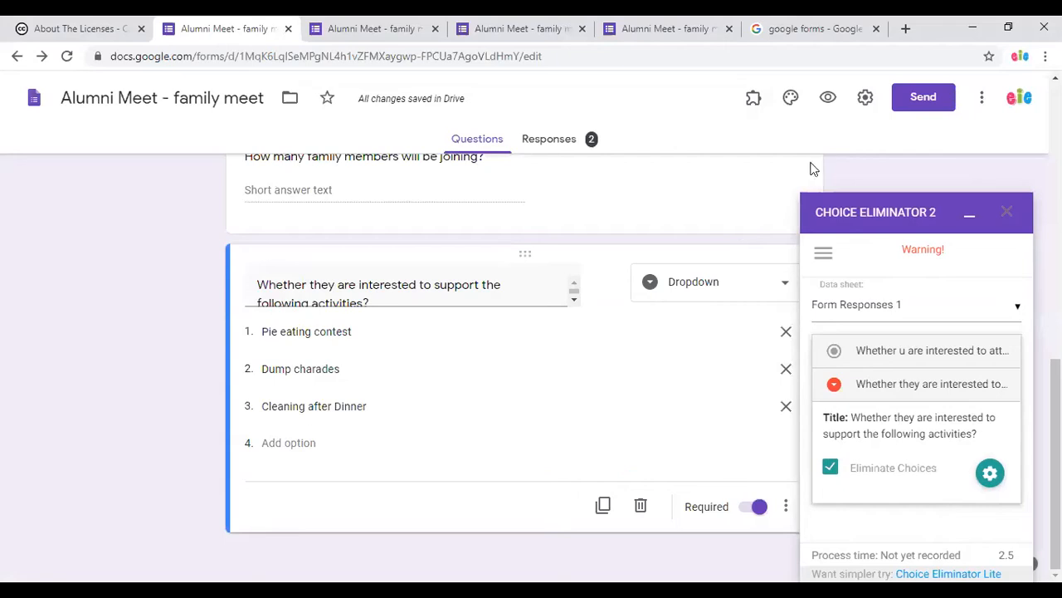
In preview, submit a response: Yes to attending, 2 family members, Dump charades as activity.
click(829, 106)
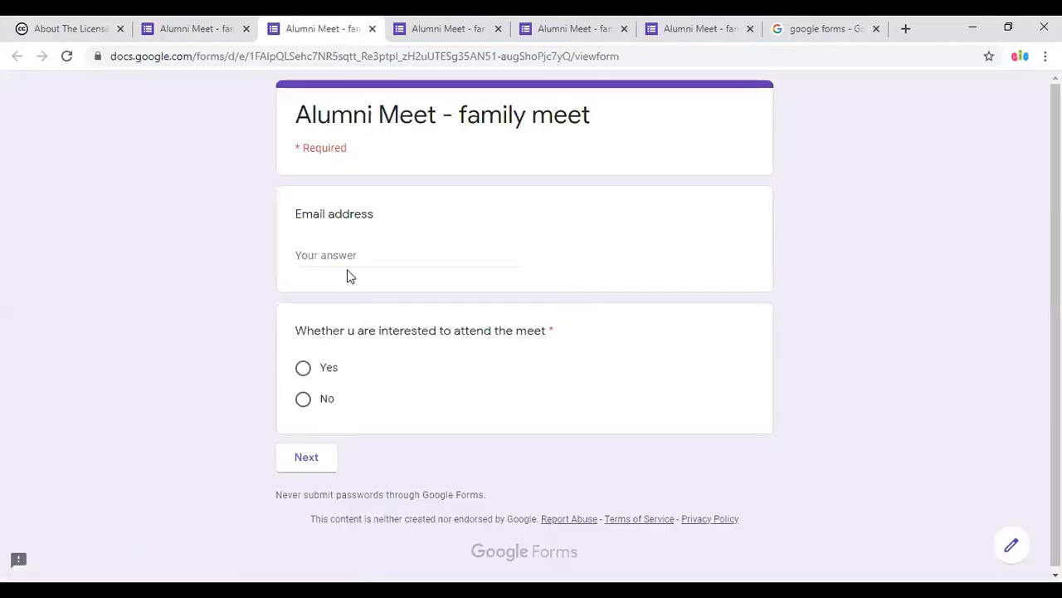
click(349, 257)
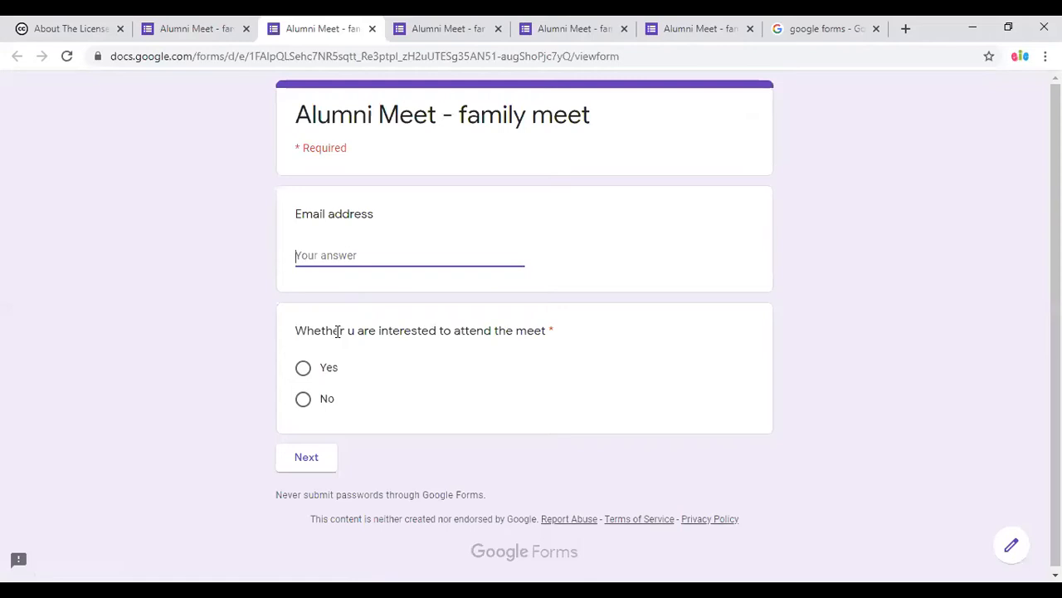
click(304, 367)
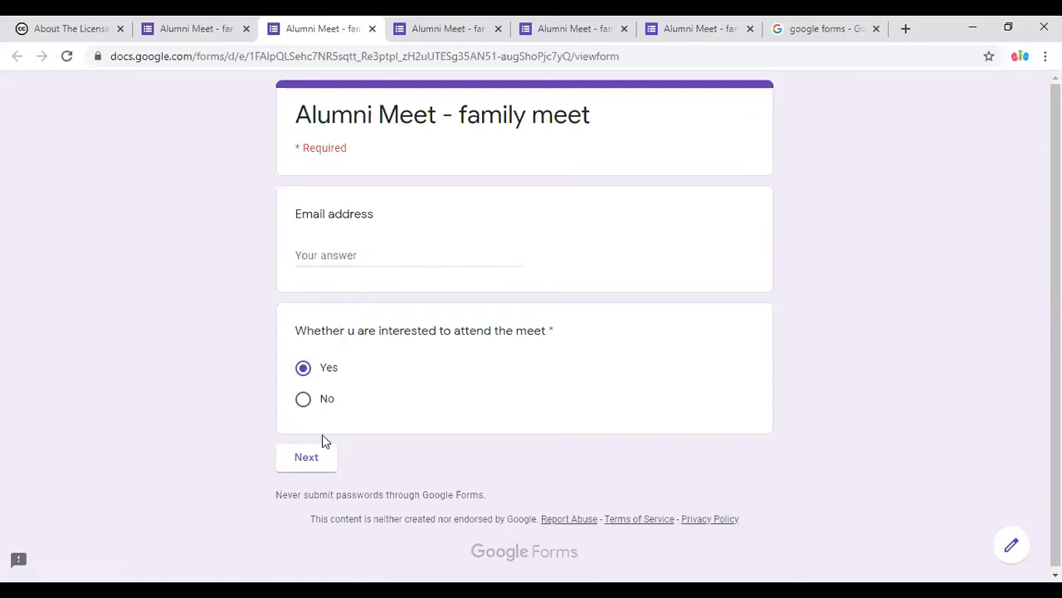
click(322, 461)
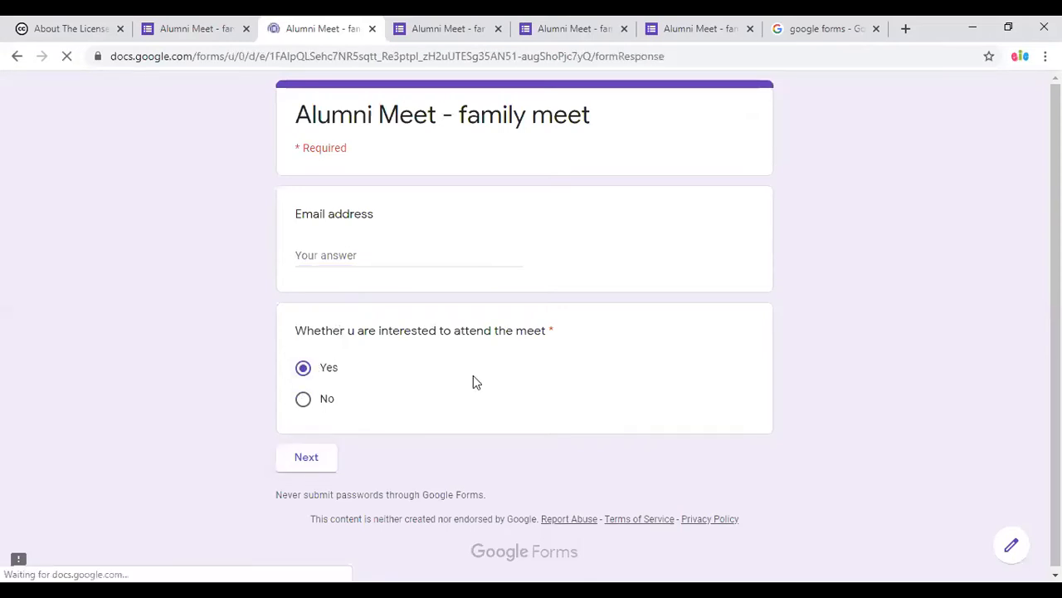
click(375, 298)
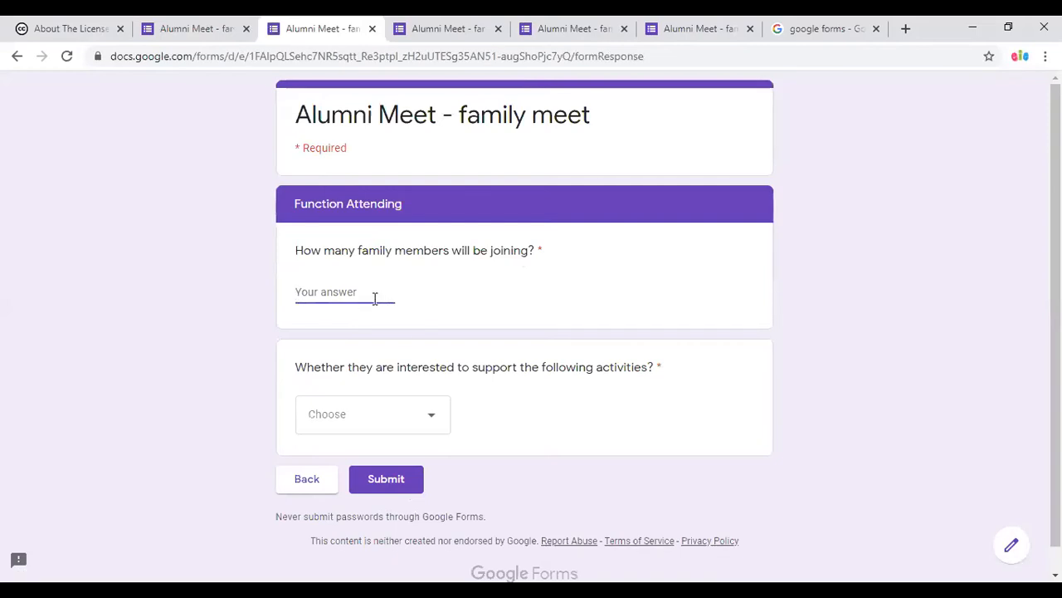
text(2)
click(383, 424)
scroll(409, 455, down, 1)
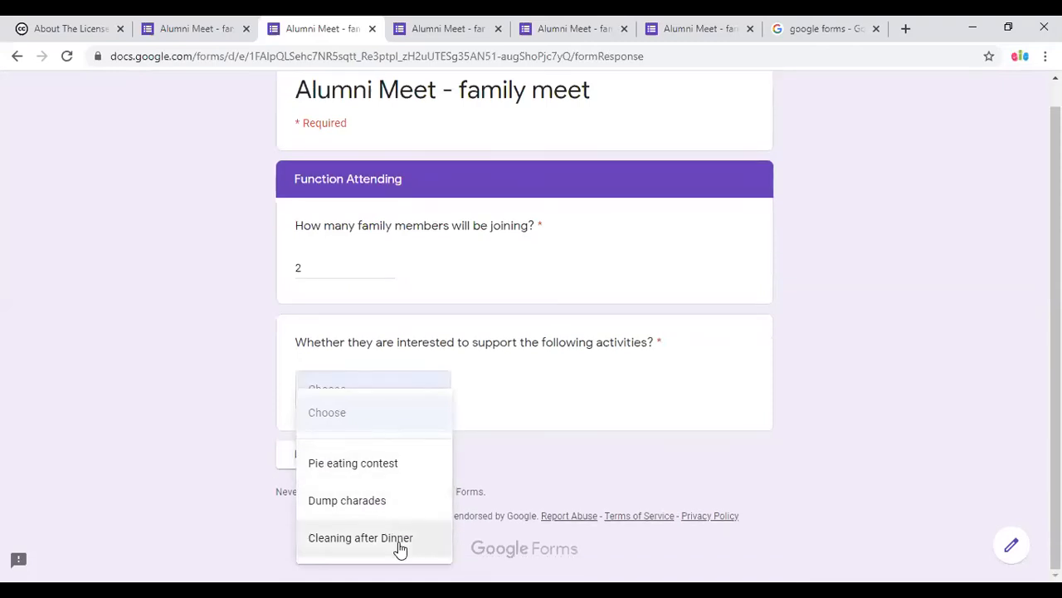
click(386, 502)
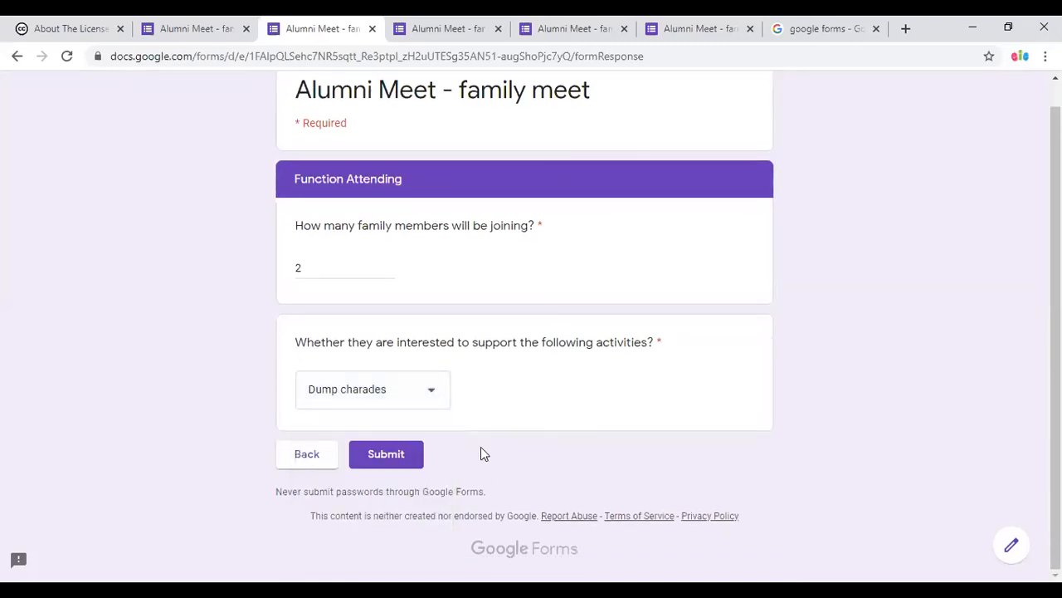
click(415, 455)
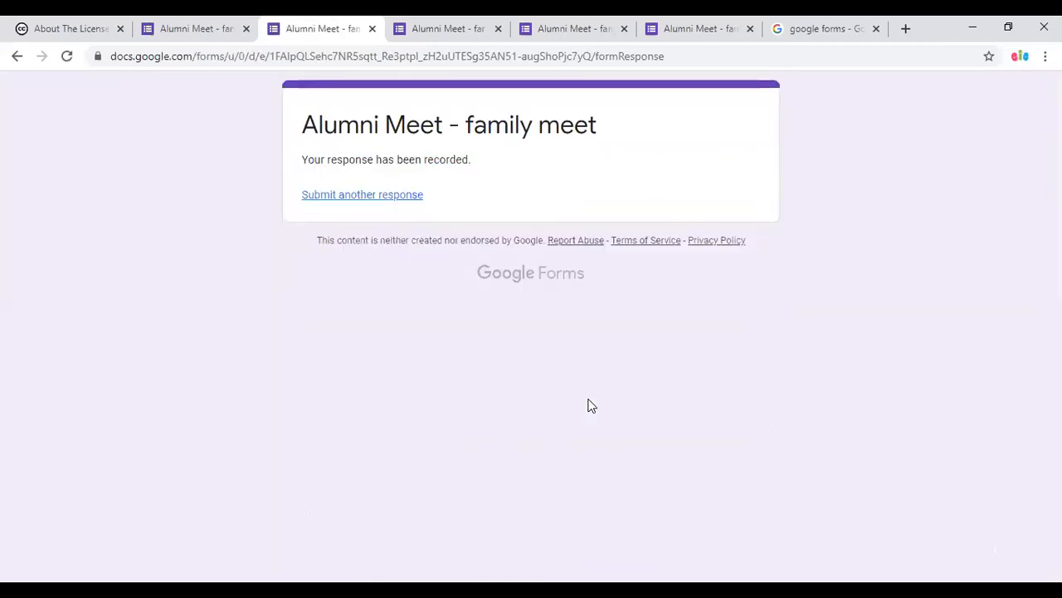
Submit another response: Yes to attending, 3 family members, Pie eating contest as activity.
click(409, 203)
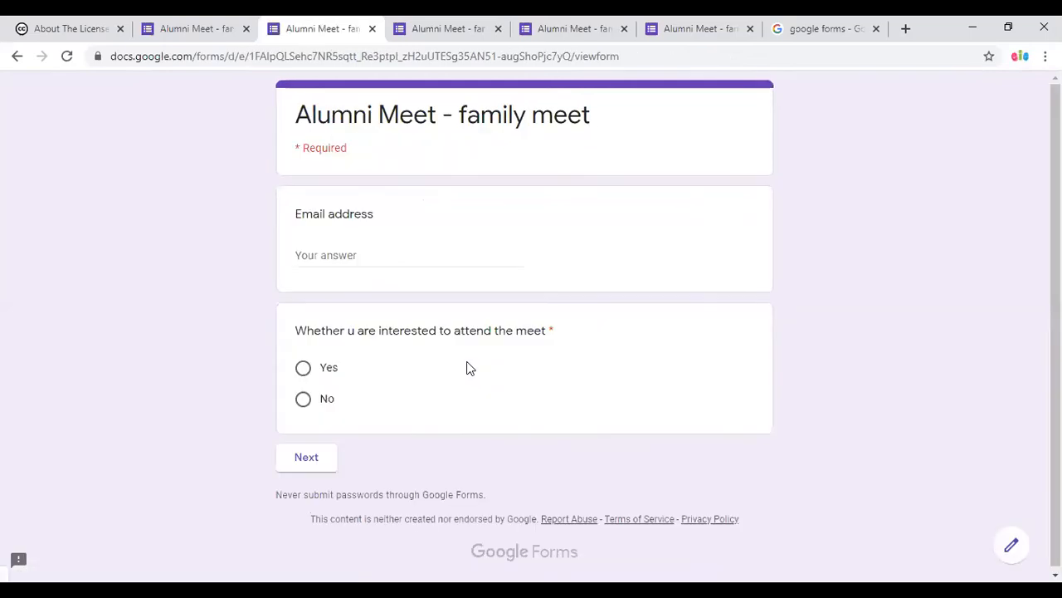
click(304, 371)
click(308, 456)
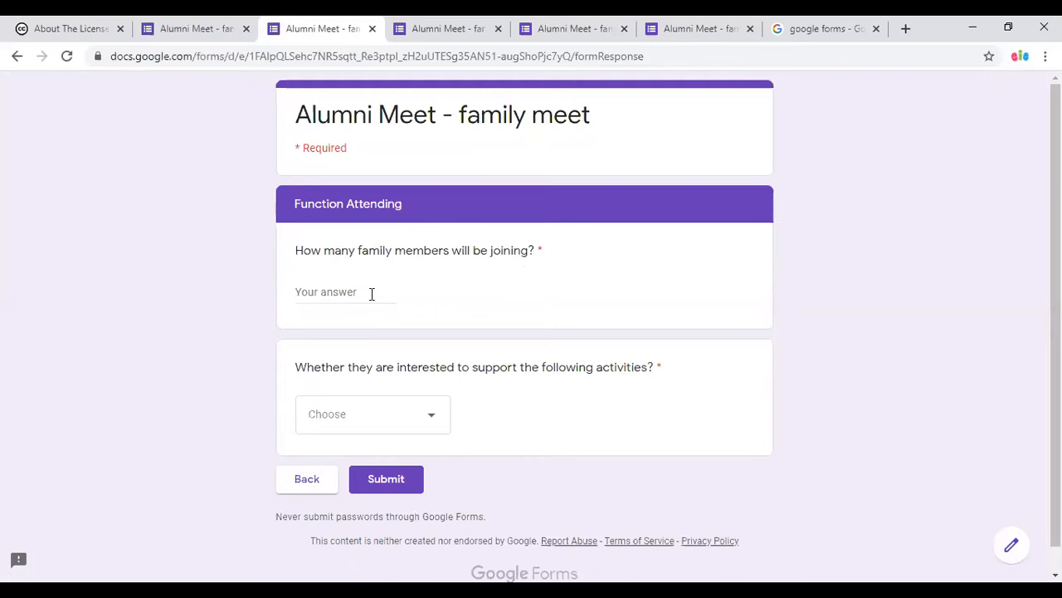
click(359, 297)
text(1)
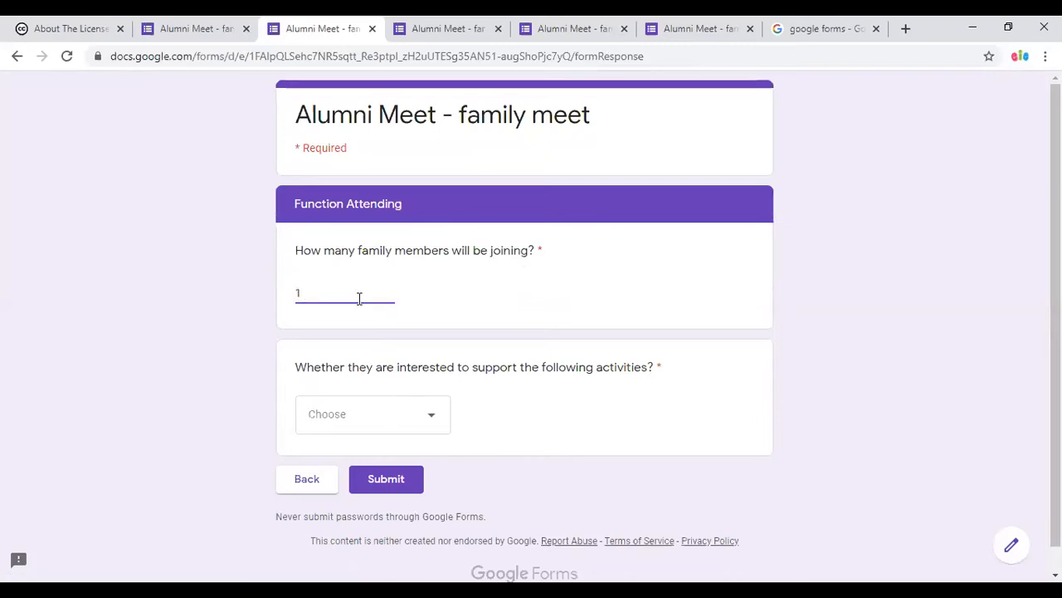
key(BackSpace)
text(3)
click(407, 413)
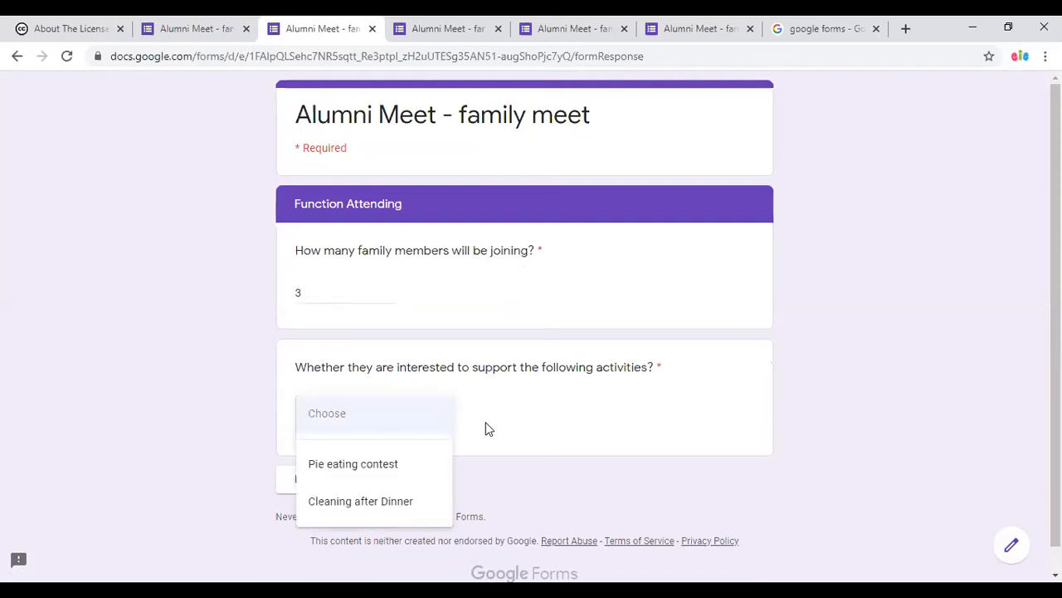
scroll(486, 428, down, 1)
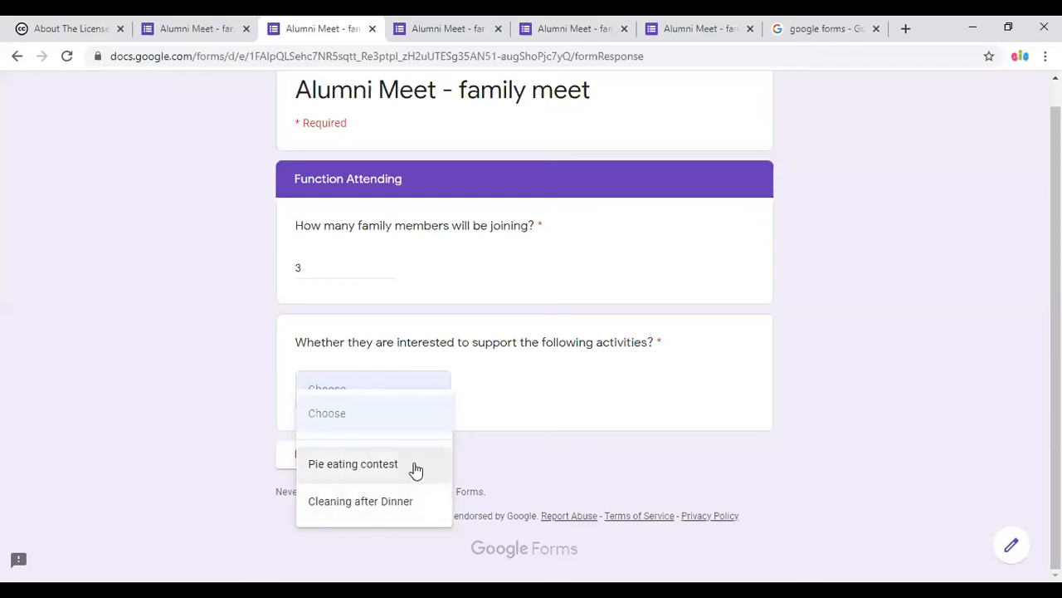
click(416, 464)
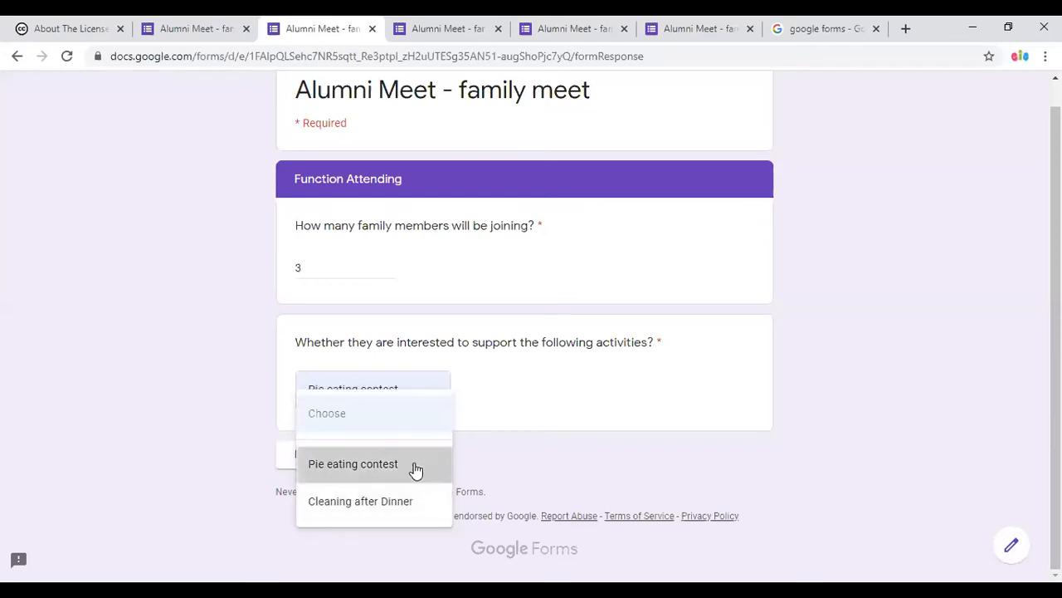
click(384, 456)
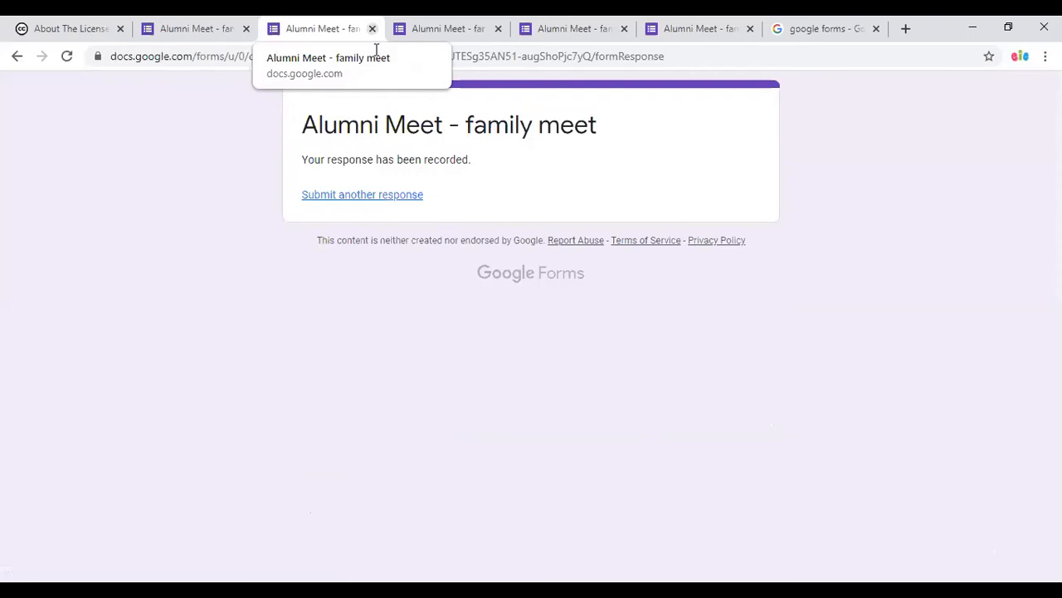
Close the response tab and go back to the Google Forms home page.
click(372, 28)
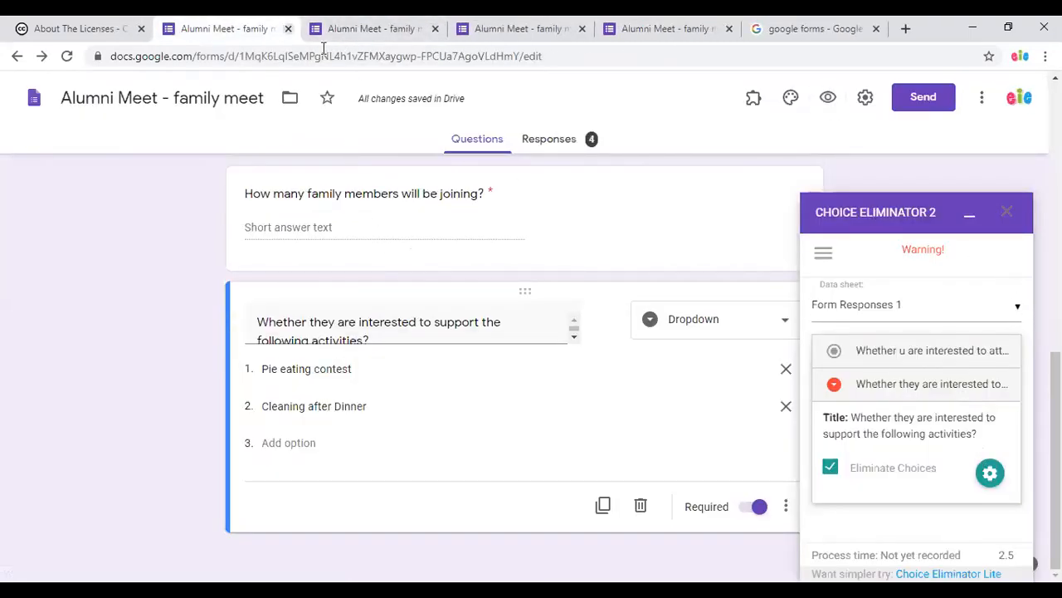
click(33, 98)
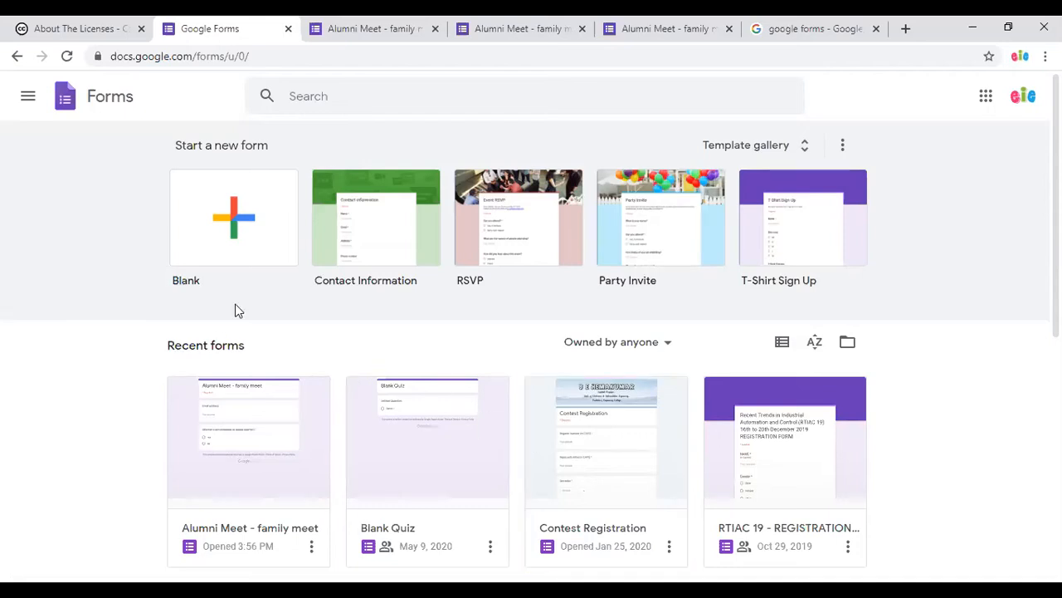
Create a blank form and title it 'Sample Quiz #12'.
click(228, 238)
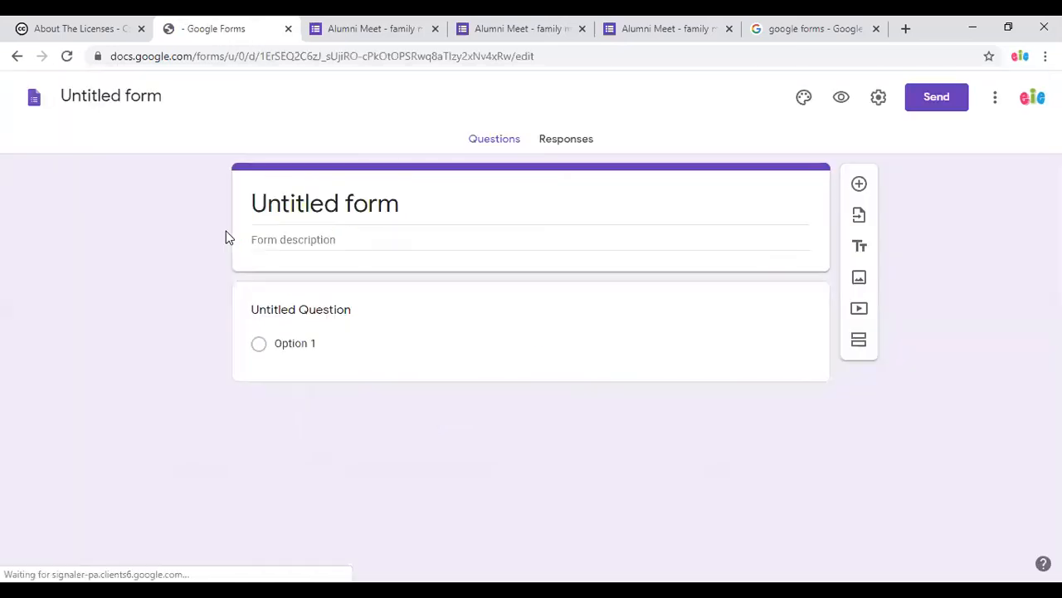
click(400, 219)
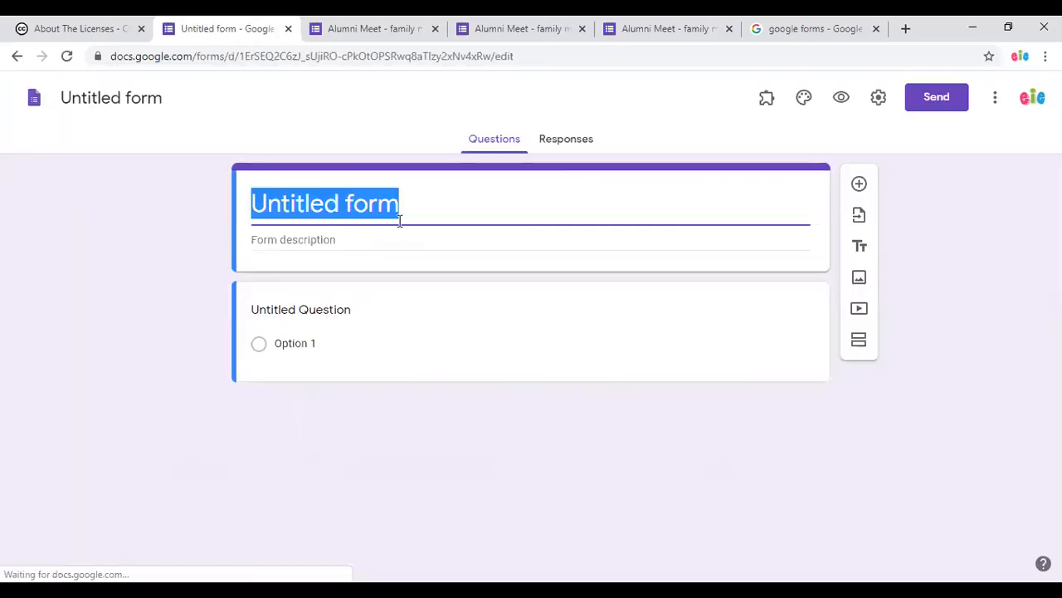
text(Sample)
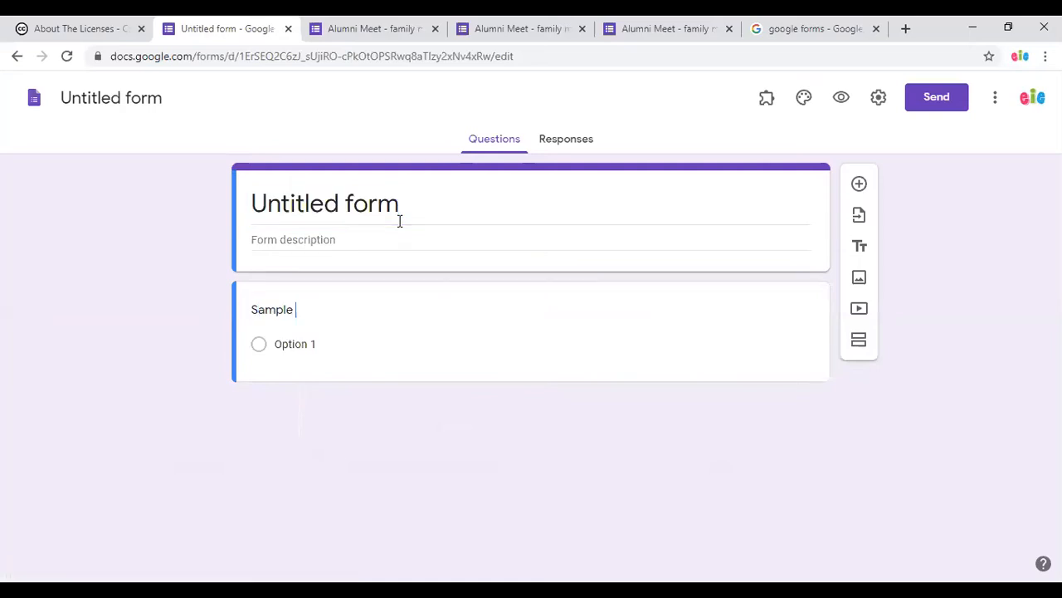
key(Return)
text(Quiz)
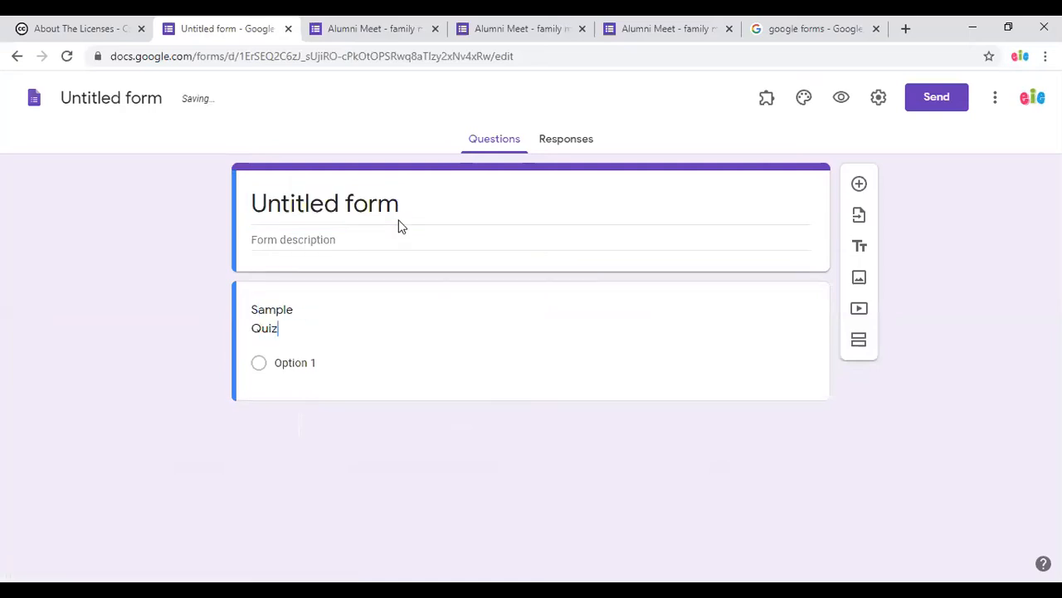
click(400, 189)
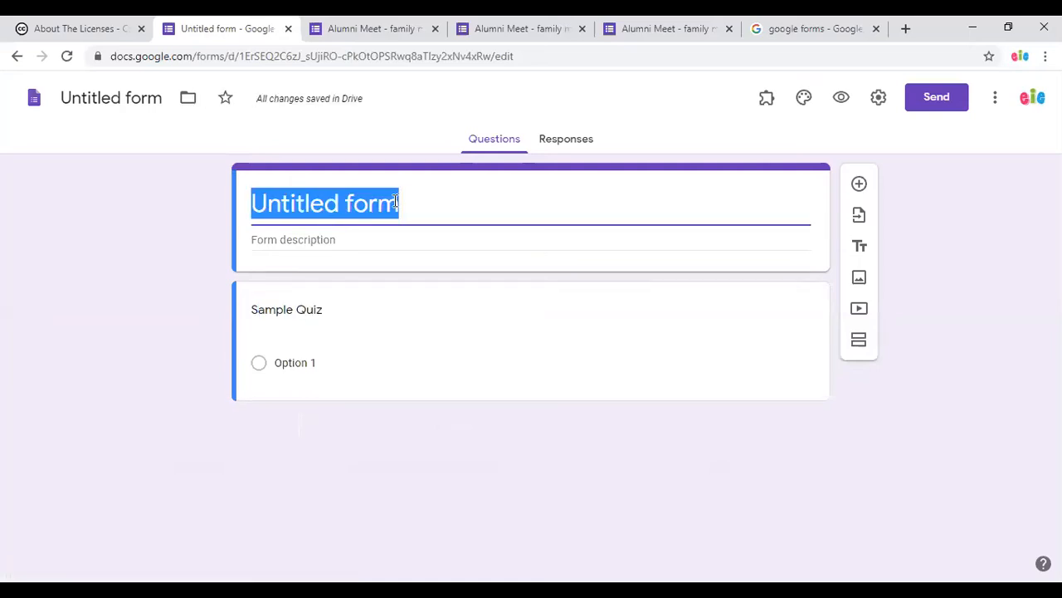
text(Sample )
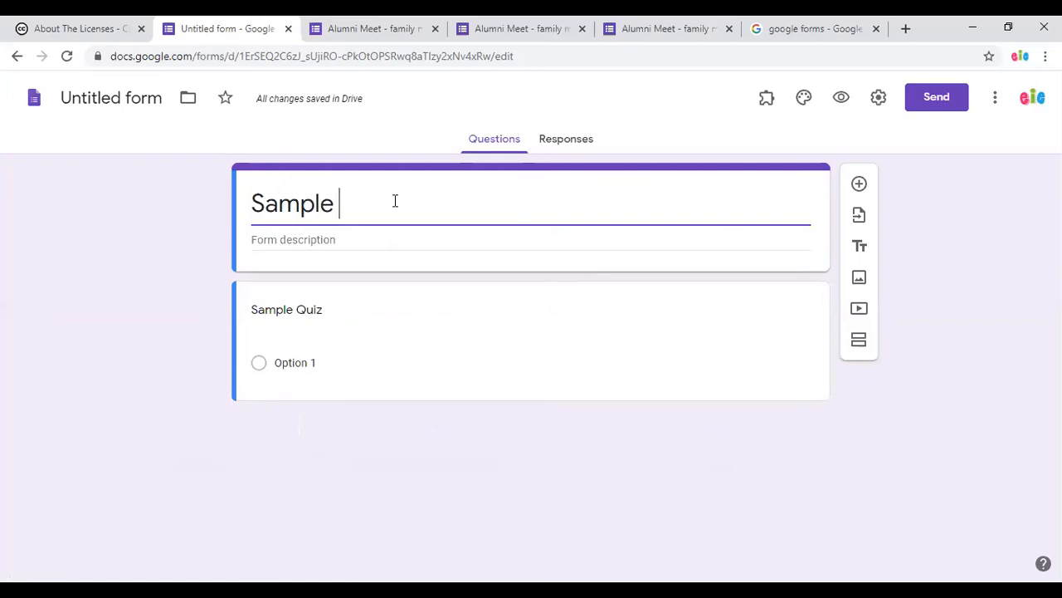
text(Quiz)
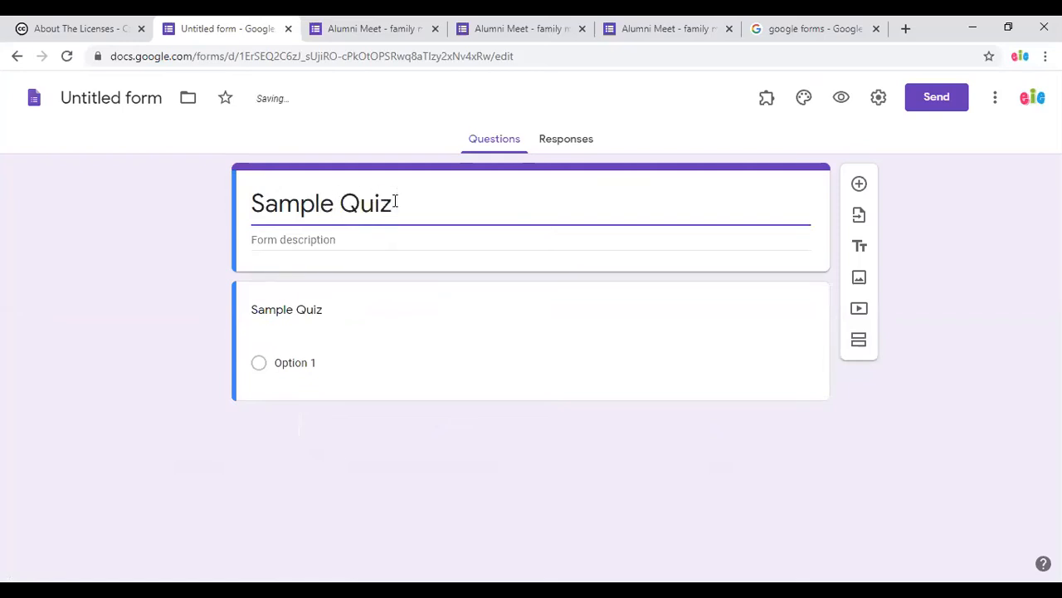
text( #12)
Make the first question 'Who is the father of nation?' and mark it required.
click(310, 308)
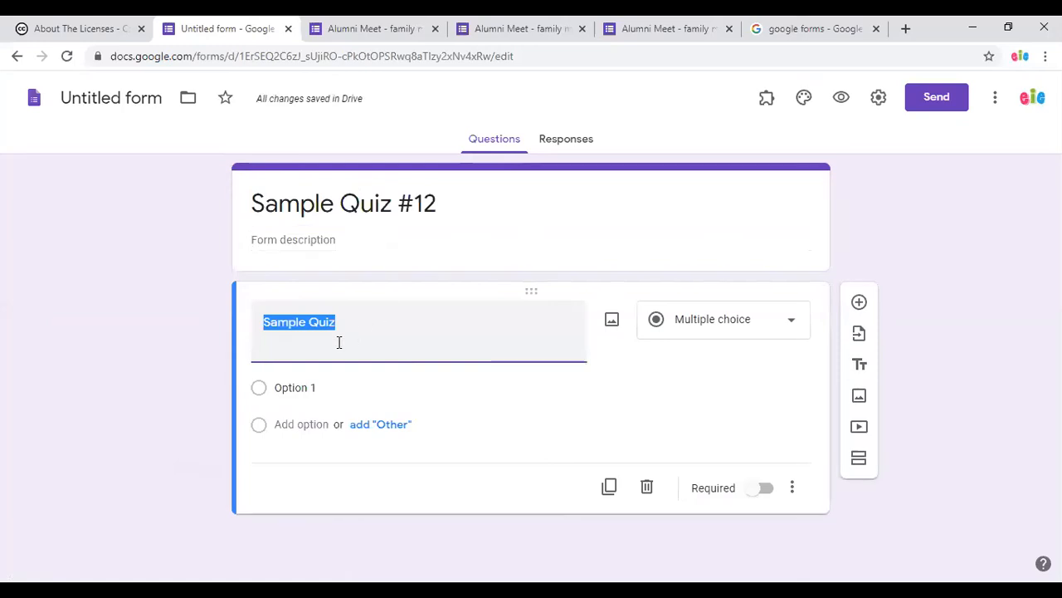
text(W)
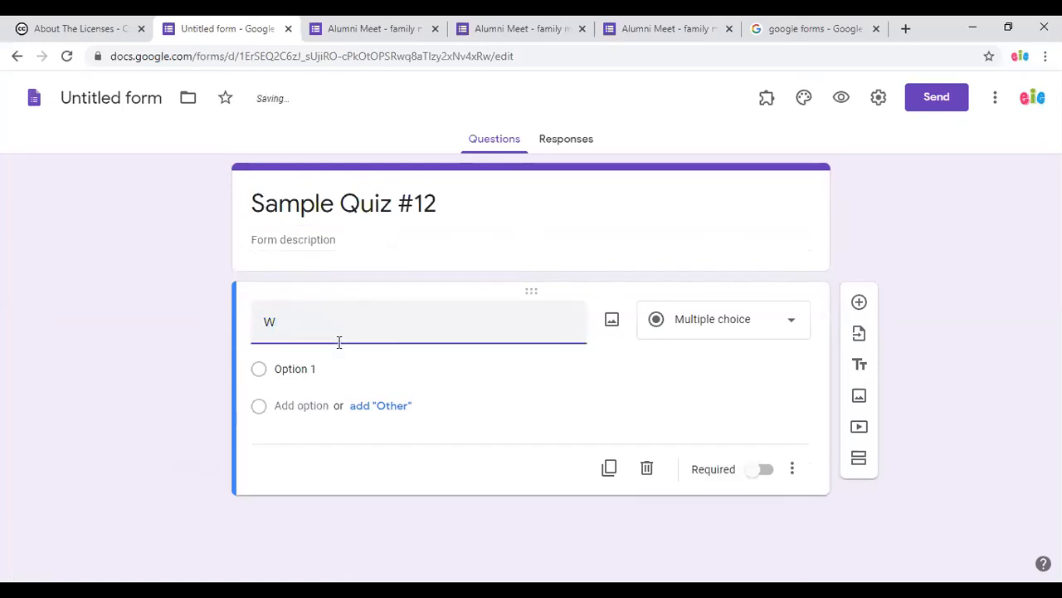
text(ho is the fath)
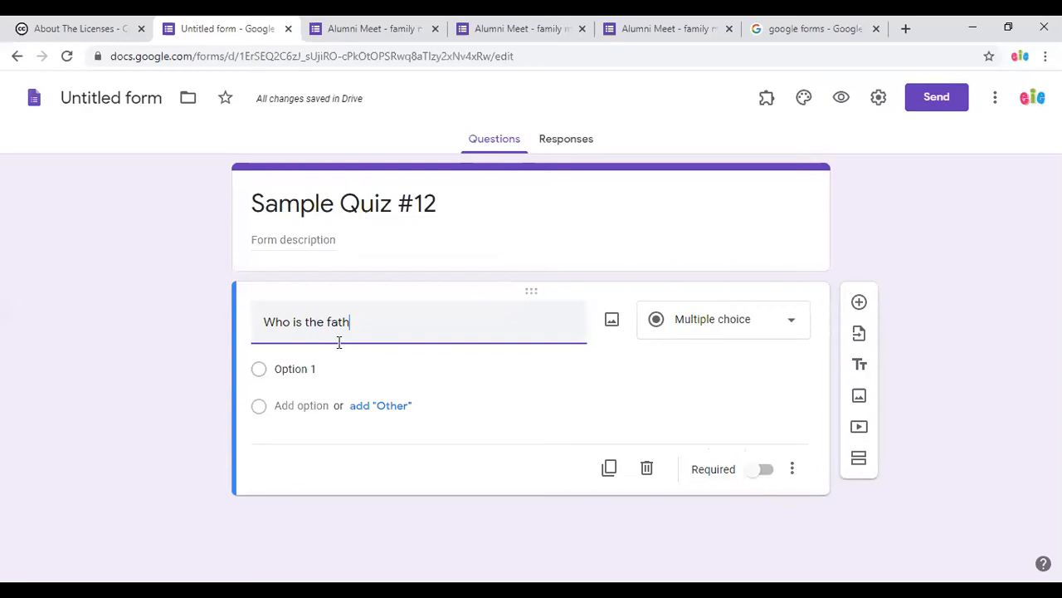
text(er of)
text(nation?)
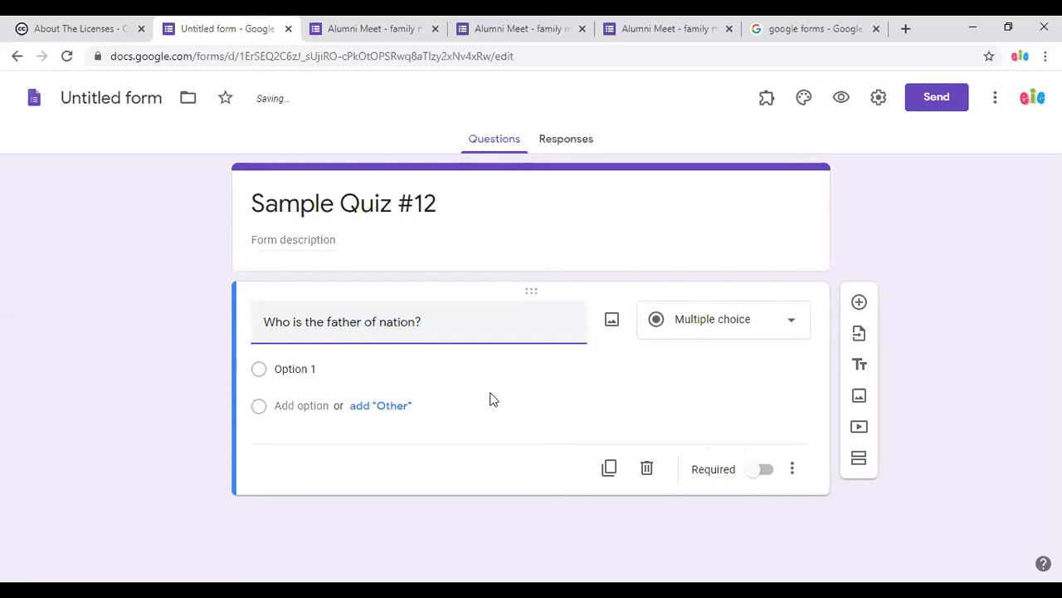
click(763, 471)
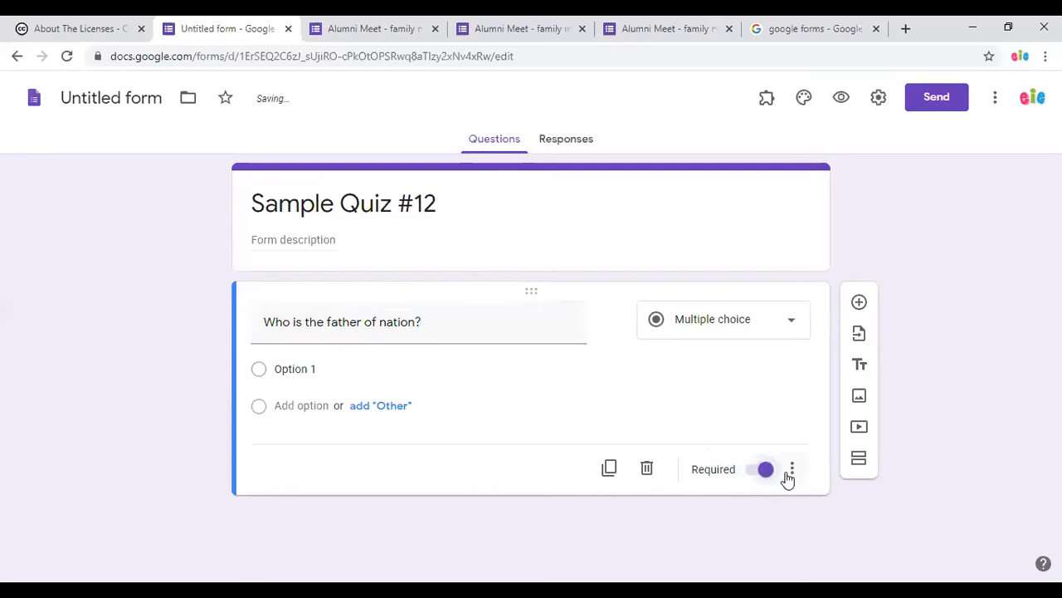
click(793, 474)
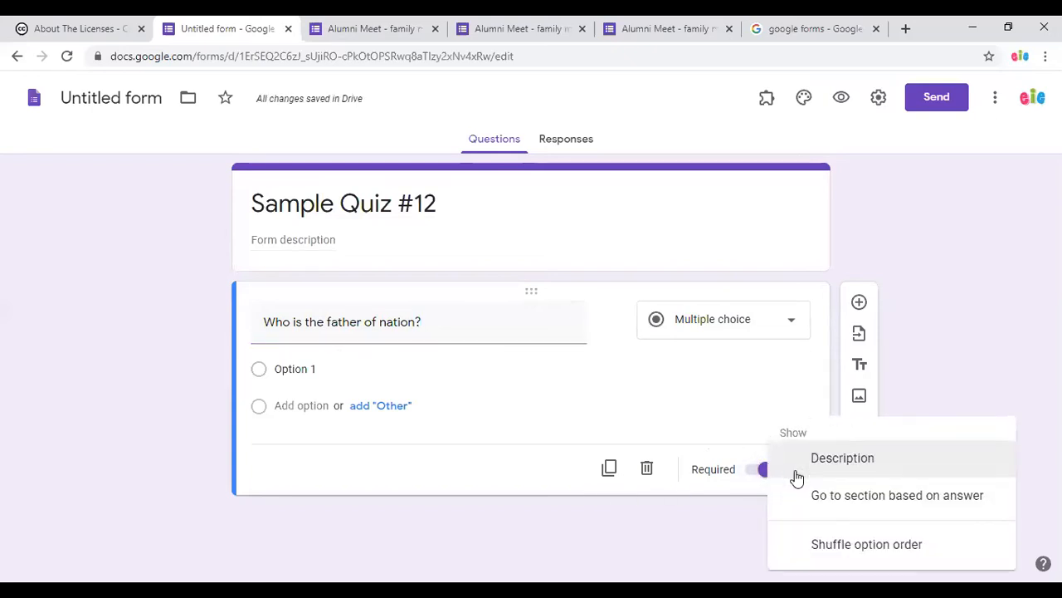
click(963, 184)
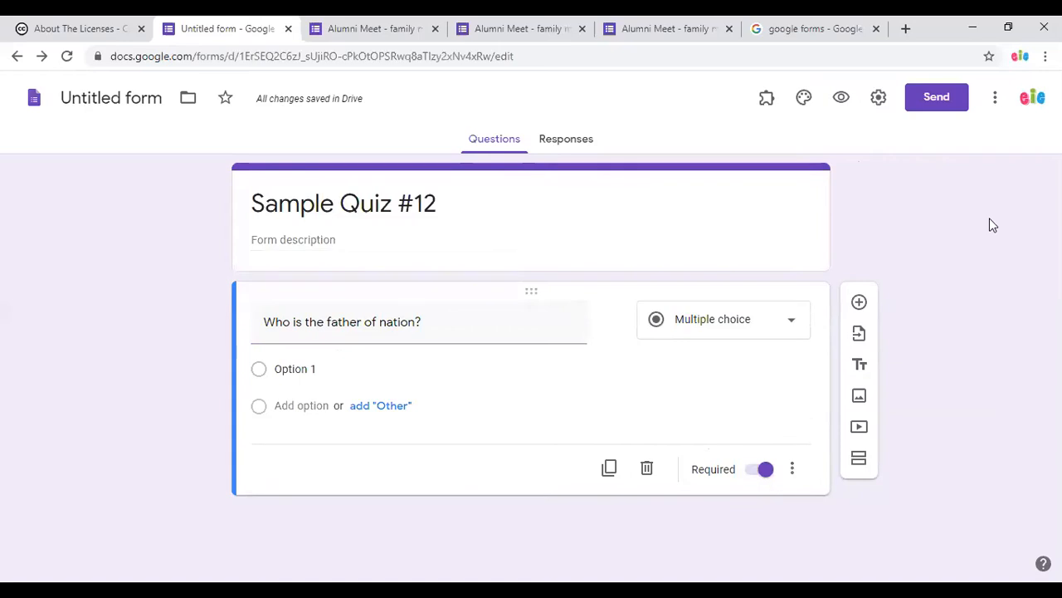
click(995, 98)
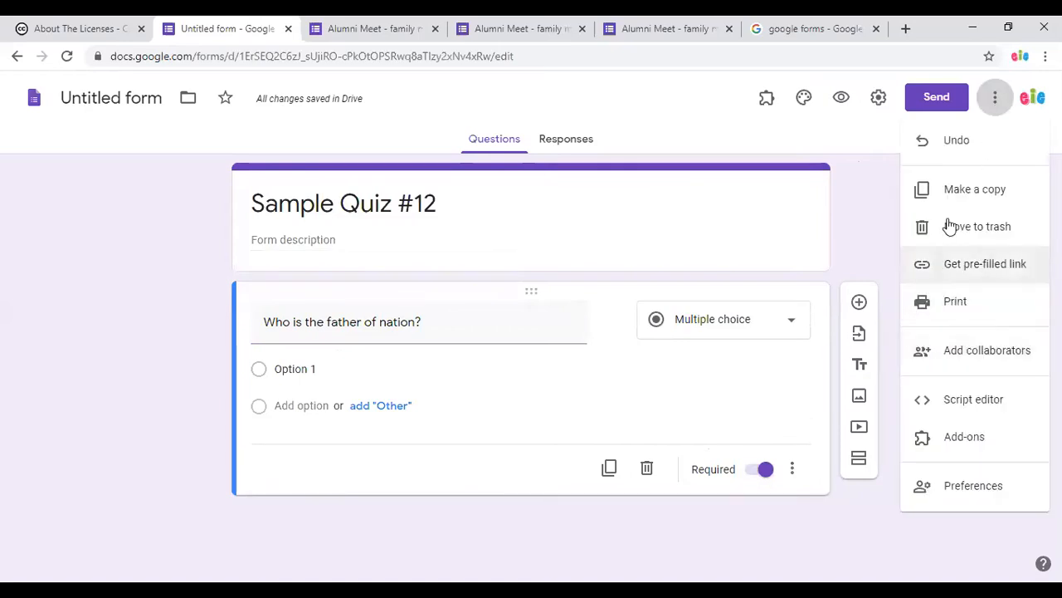
key(Escape)
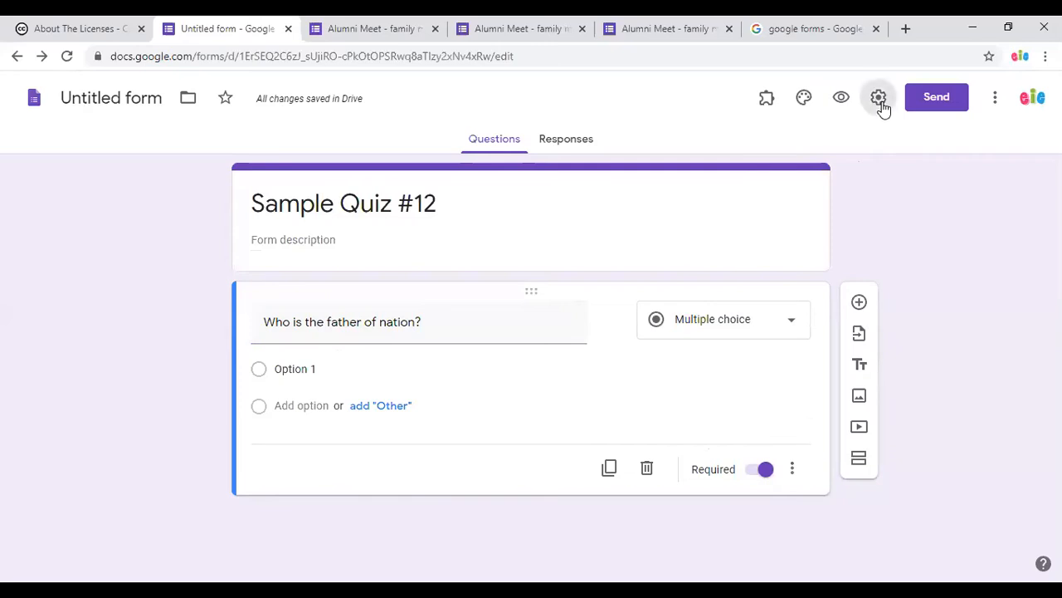
Collect emails, make it a quiz released later, and hide missed questions, answers and points.
click(880, 101)
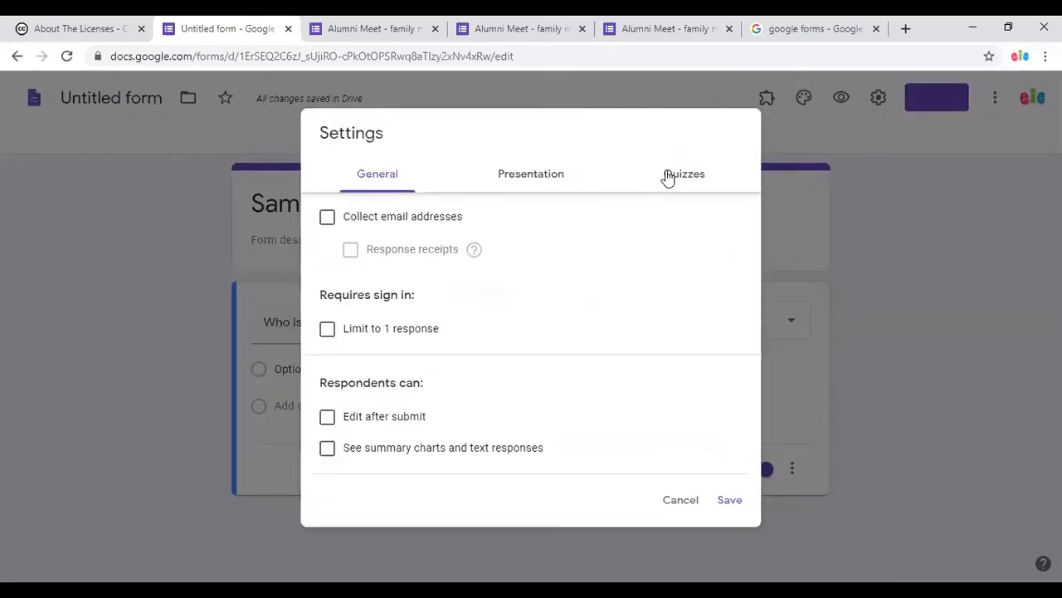
click(327, 218)
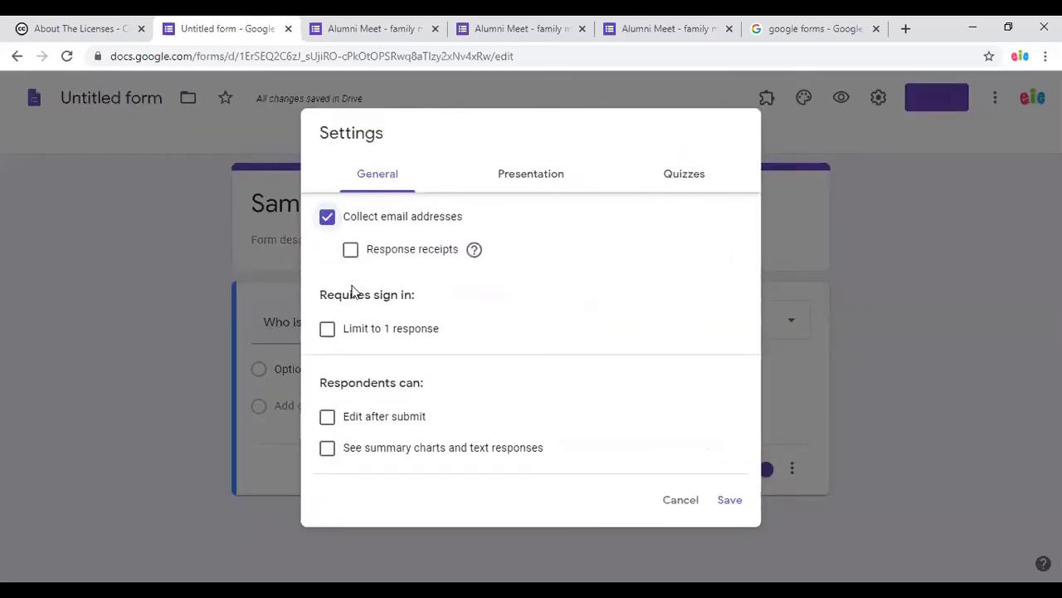
click(685, 176)
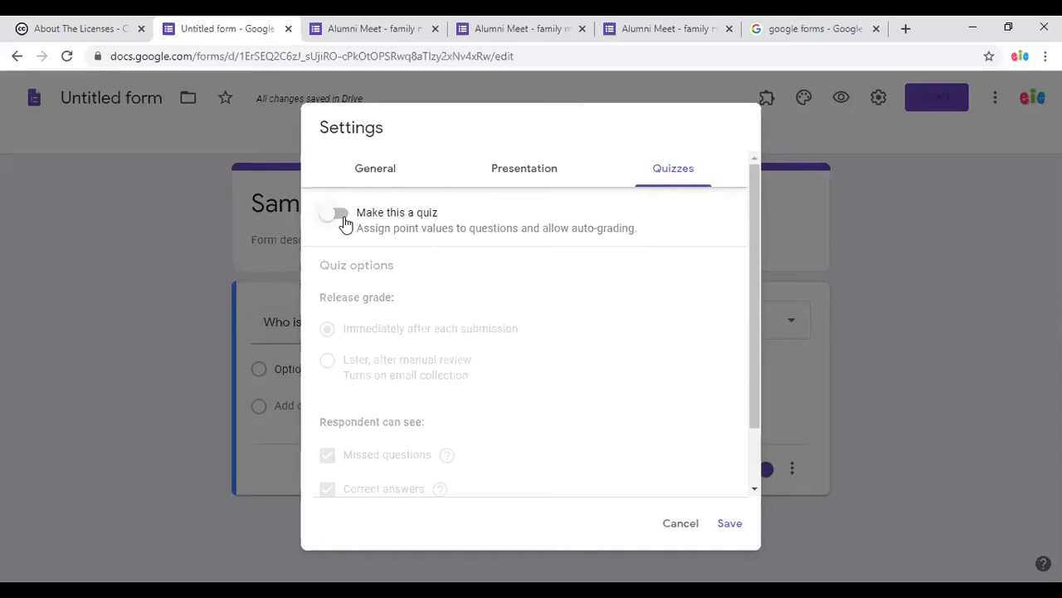
click(345, 223)
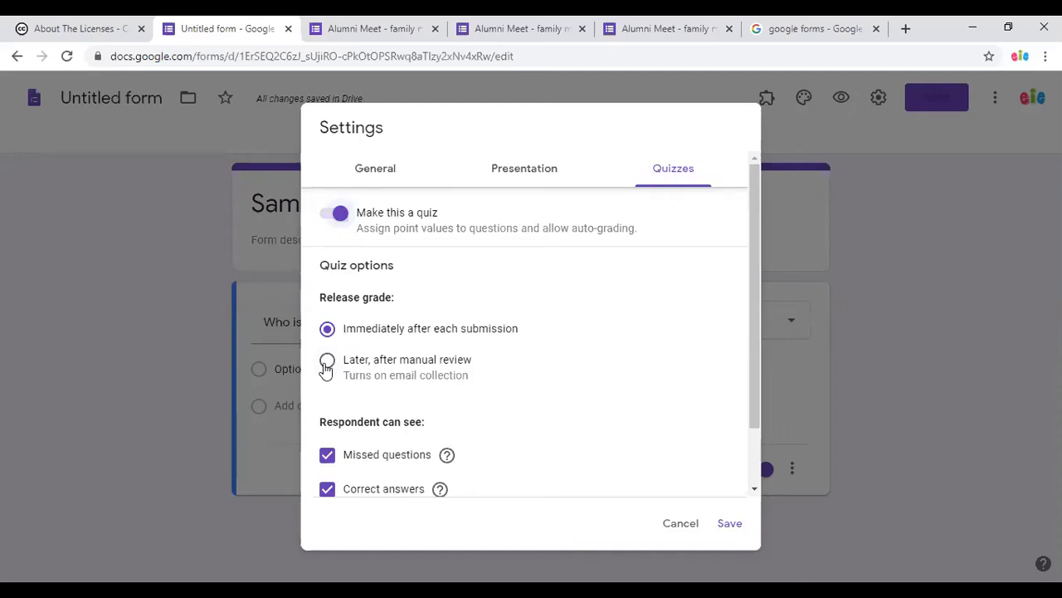
click(326, 365)
scroll(400, 450, down, 1)
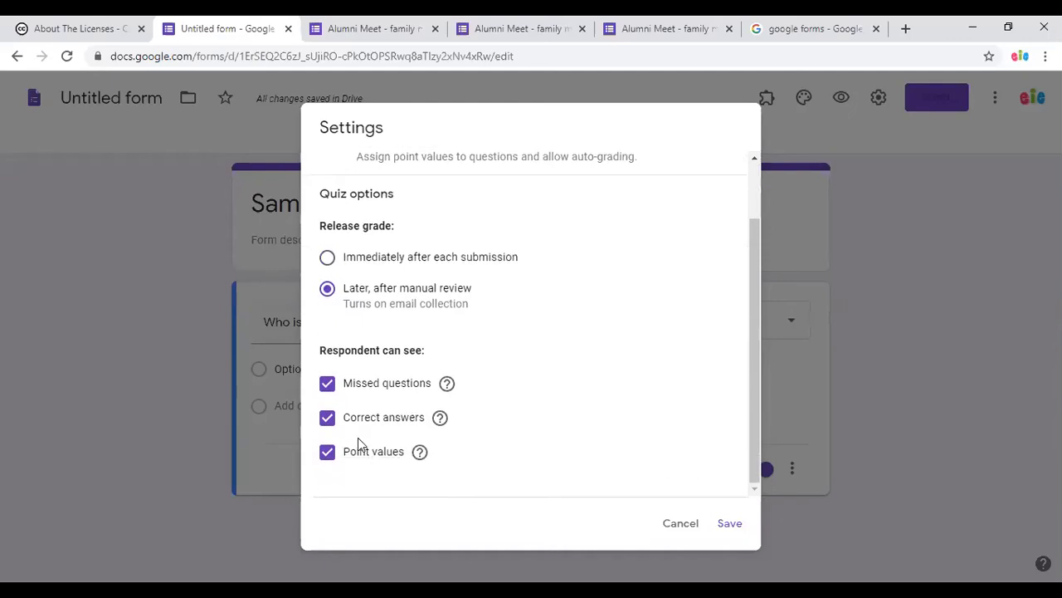
click(328, 420)
click(328, 385)
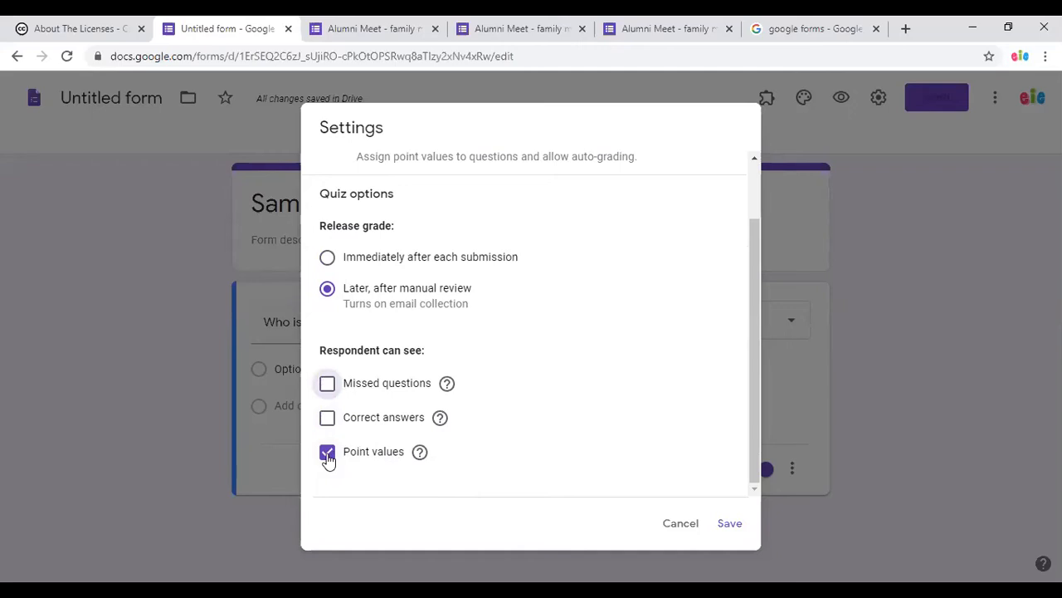
click(327, 453)
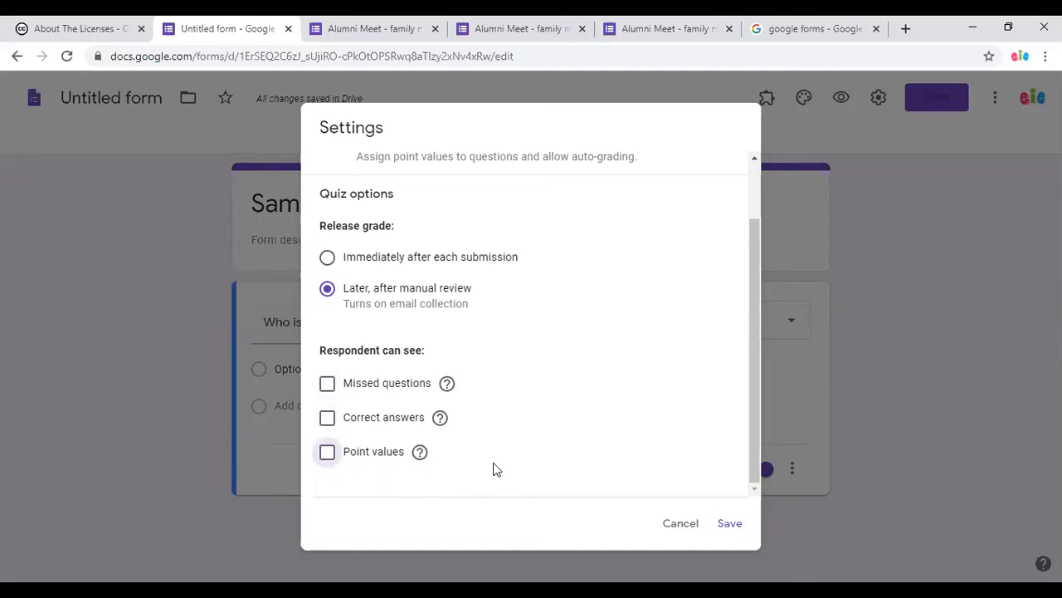
click(730, 524)
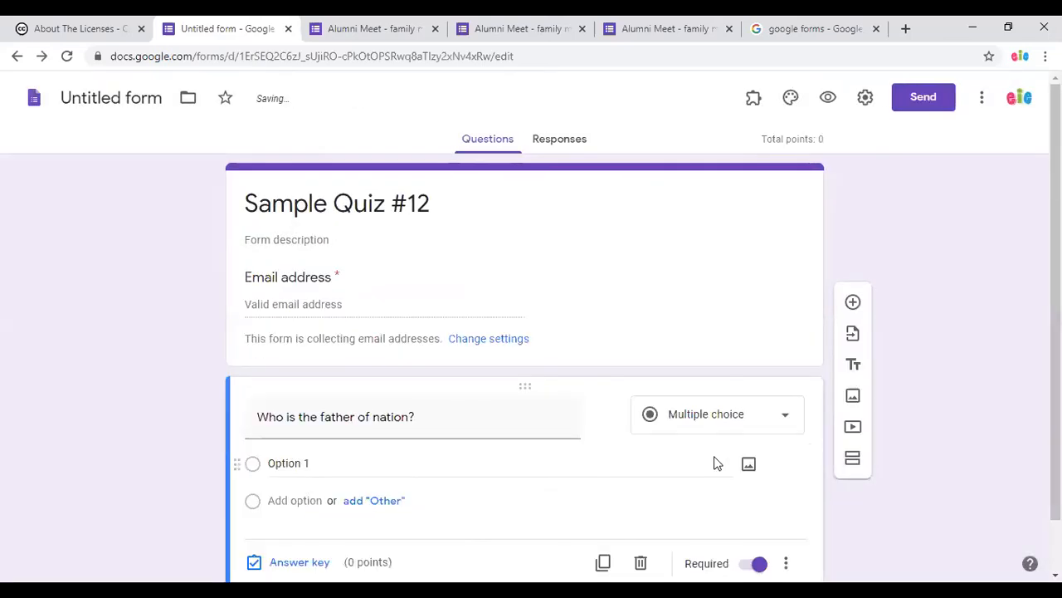
Set the first answer choice to 'Mahatma Gandhi'.
scroll(505, 487, down, 1)
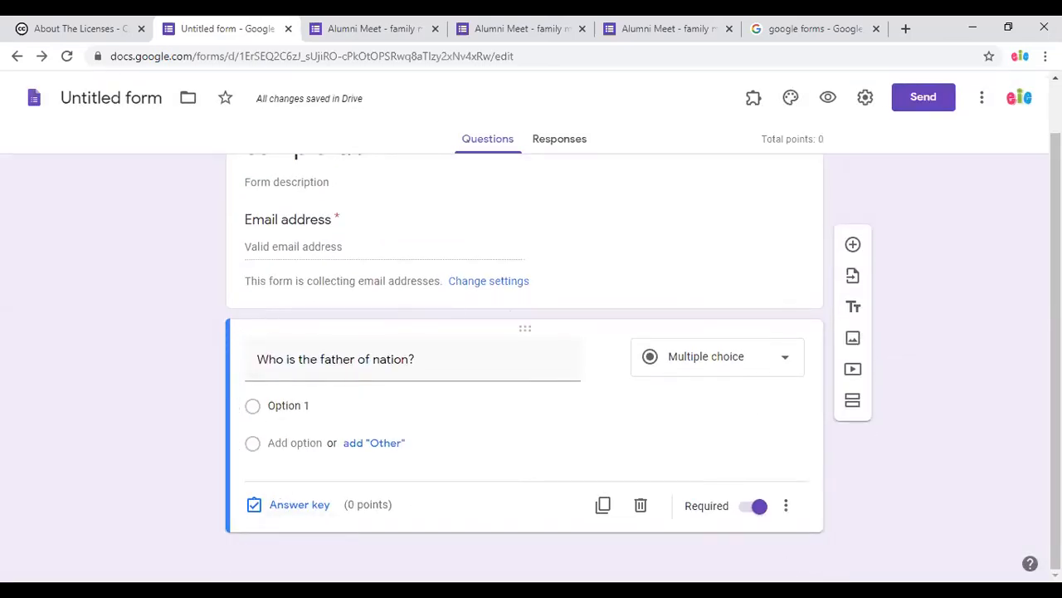
click(295, 407)
text(Mahatma)
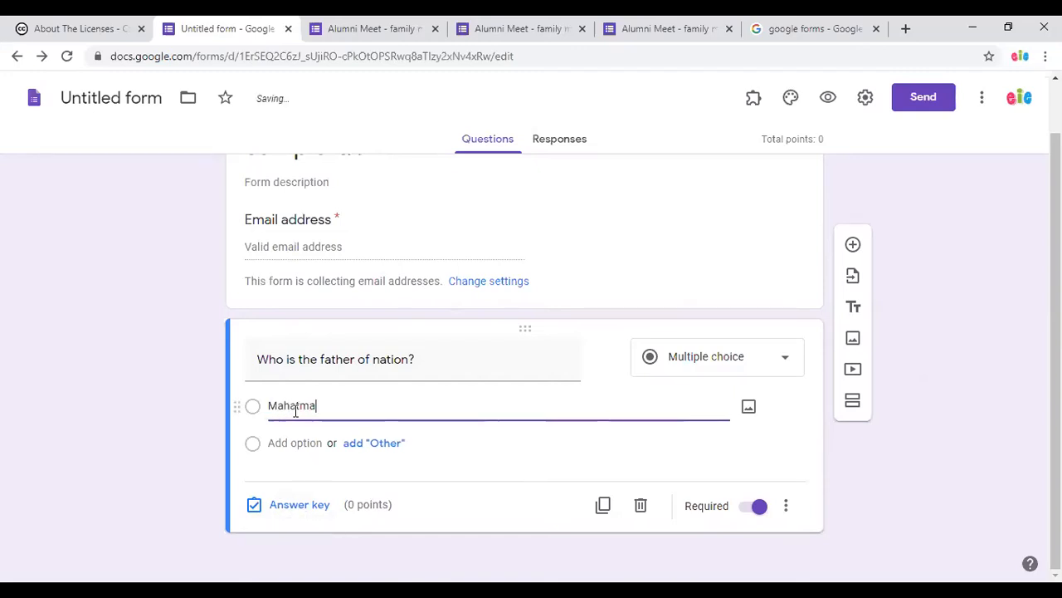
text( gand)
key(BackSpace)
key(BackSpace)
key(BackSpace)
key(BackSpace)
key(BackSpace)
key(BackSpace)
text(gand)
click(324, 408)
key(BackSpace)
text(G)
Add 'Nehru' and 'Bose' as further choices and bring up the answer key.
click(306, 444)
text(Ne)
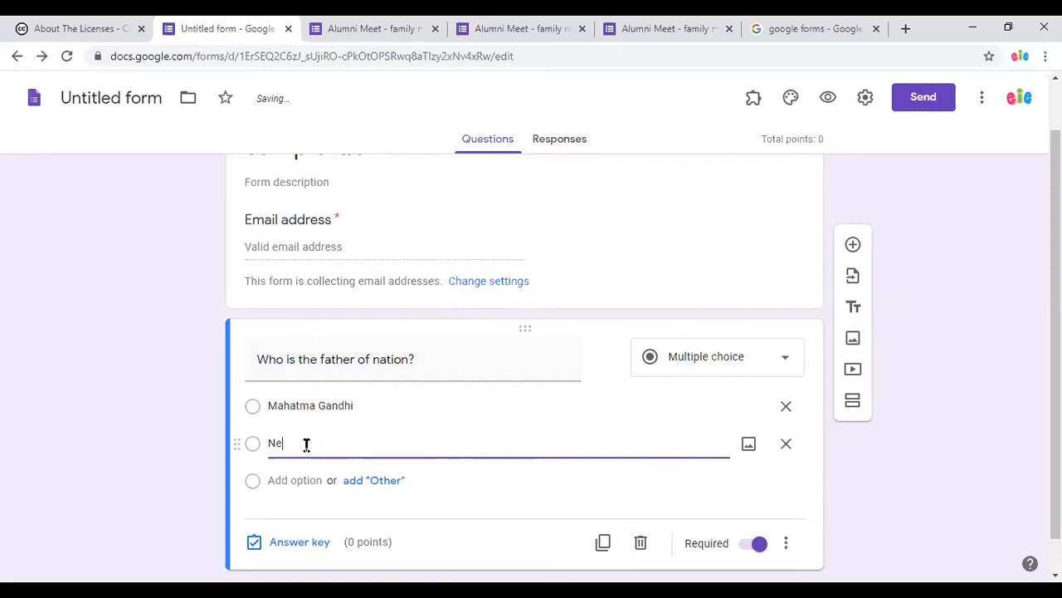
text(hru)
click(290, 480)
text(B)
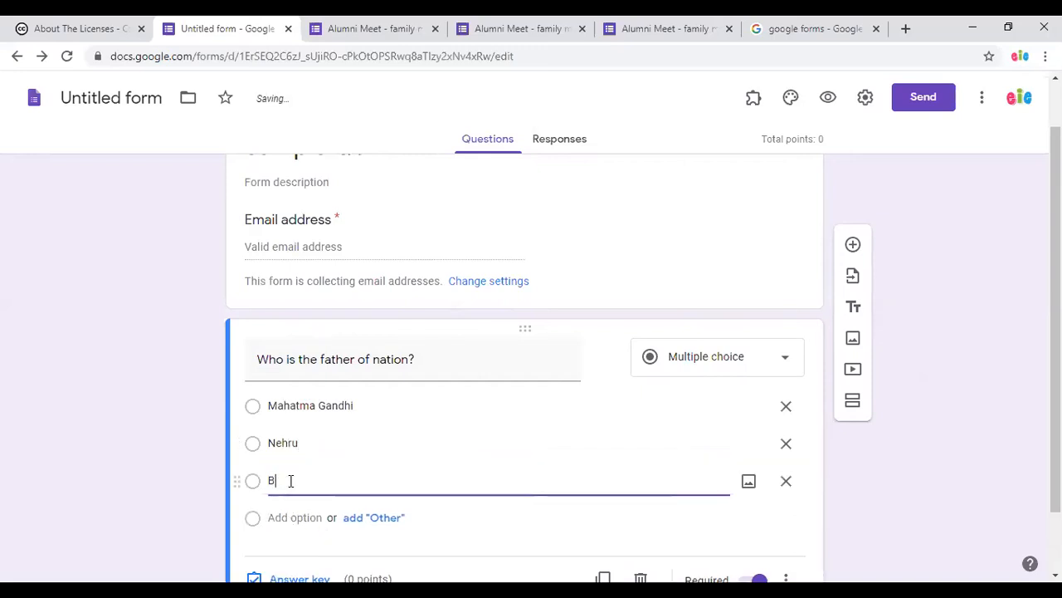
text(ose)
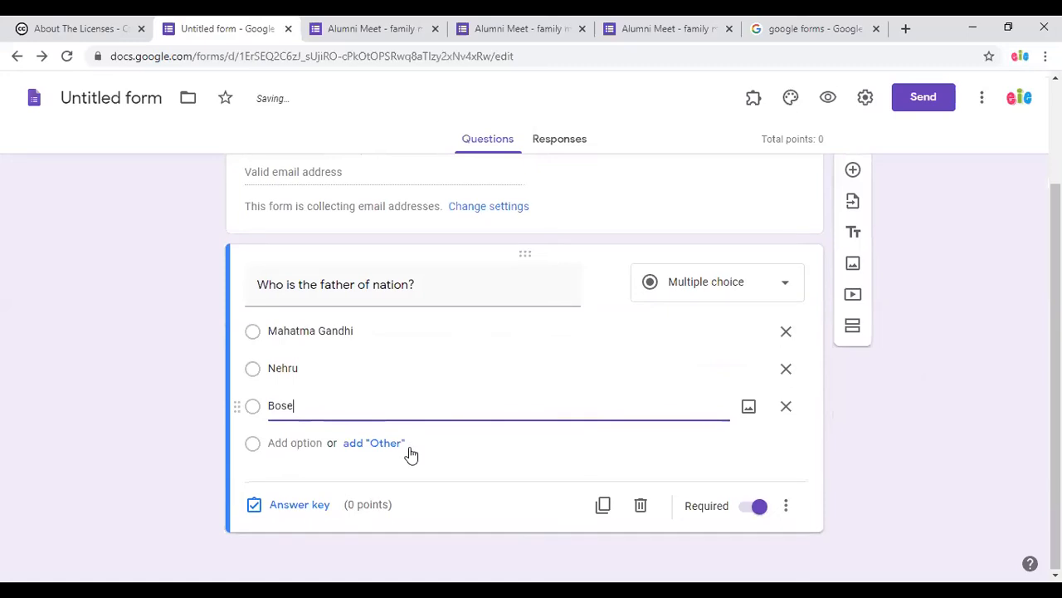
click(301, 505)
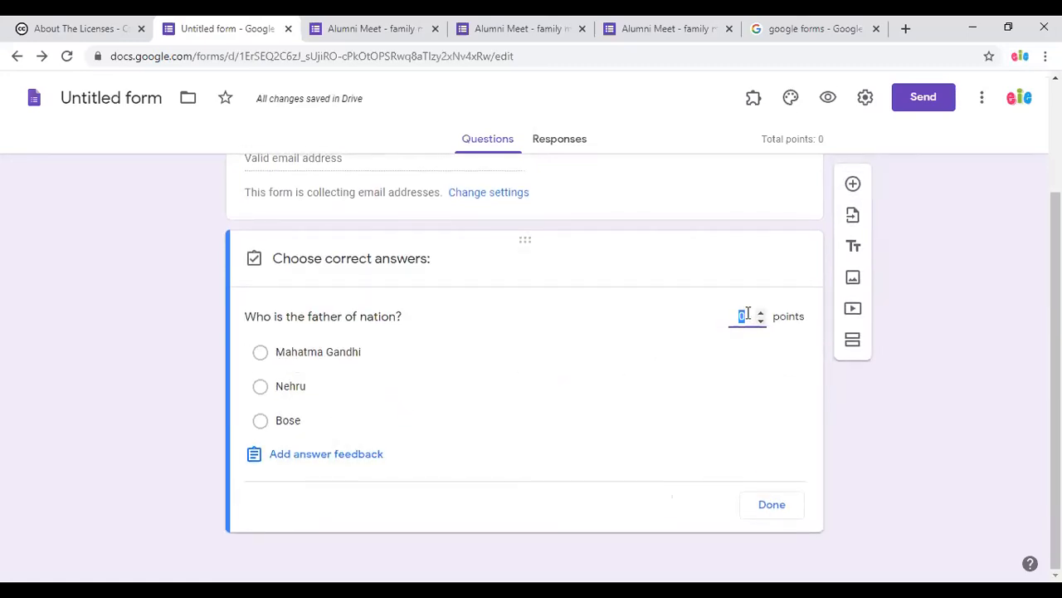
Give the question 10 points and mark Mahatma Gandhi as the correct answer.
text(10)
click(260, 353)
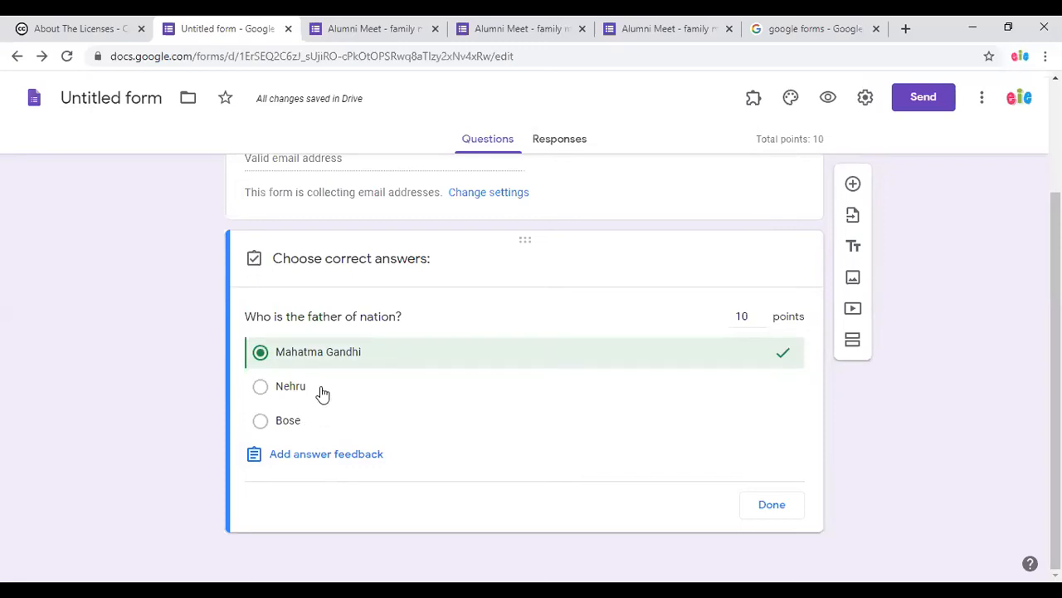
click(764, 508)
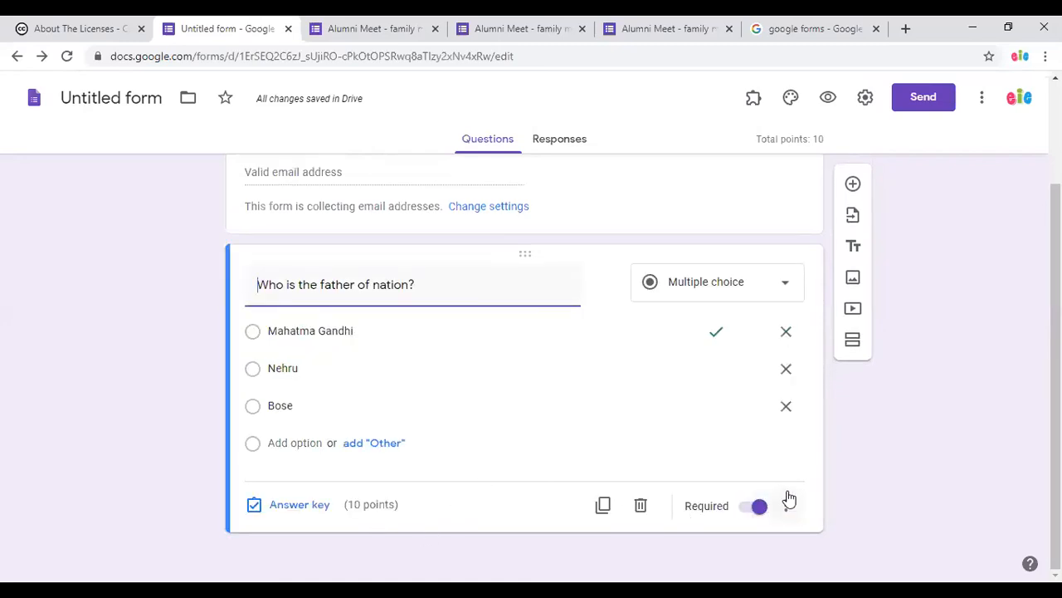
Duplicate the question as 'Which of the following is the national animal?' with options Lion, Tiger, Bear.
click(604, 508)
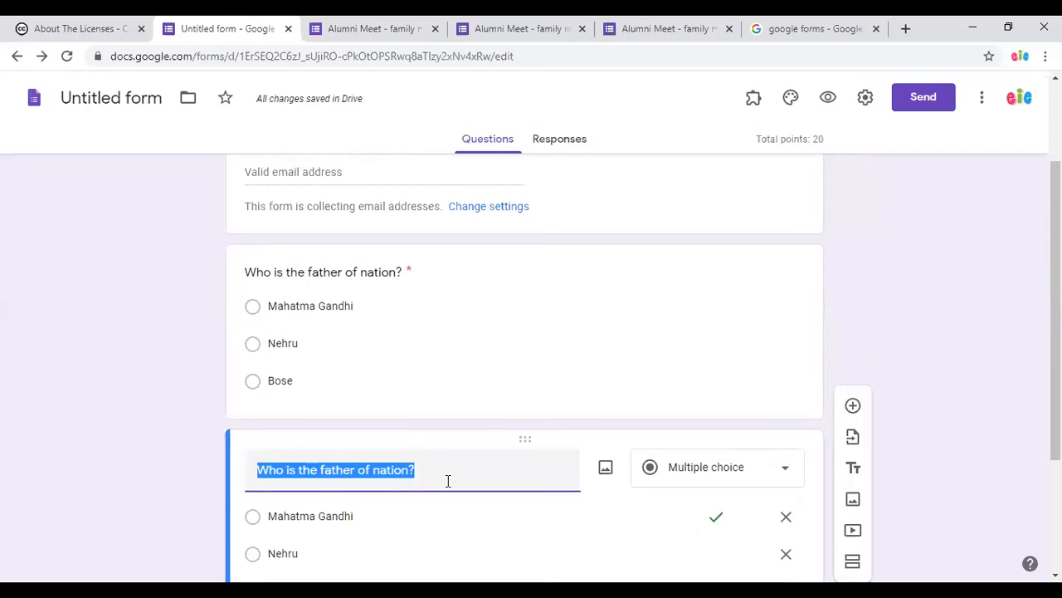
text(Which of the following )
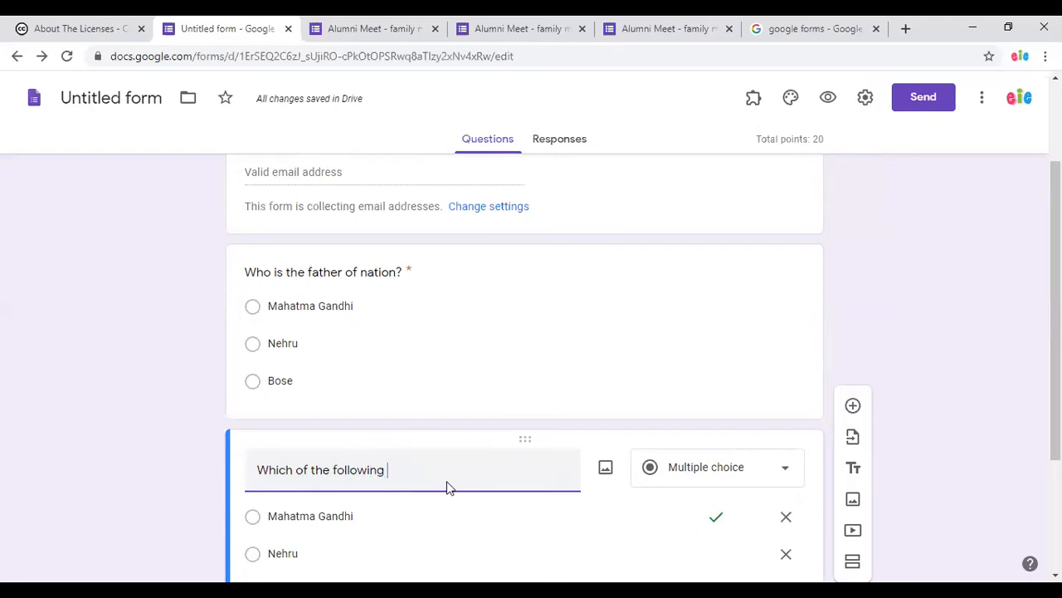
text(is the national animal?)
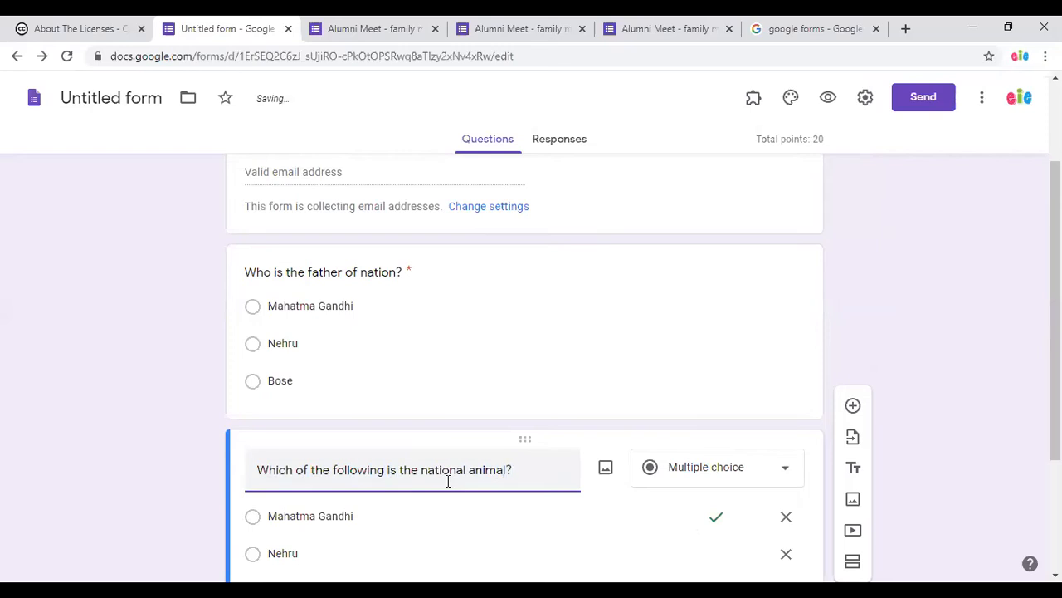
scroll(447, 480, down, 2)
click(324, 361)
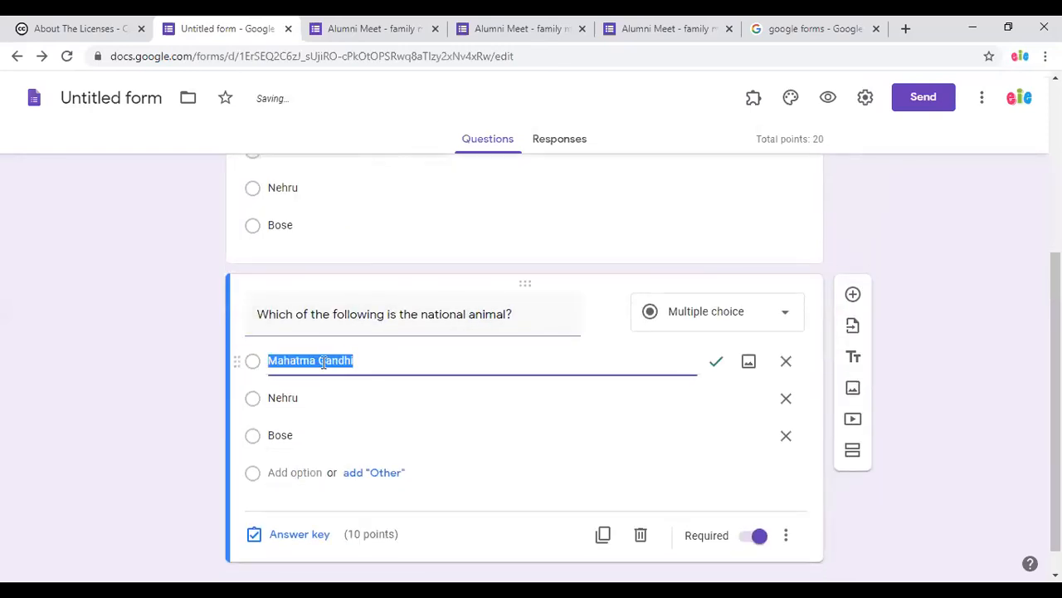
text(Lion)
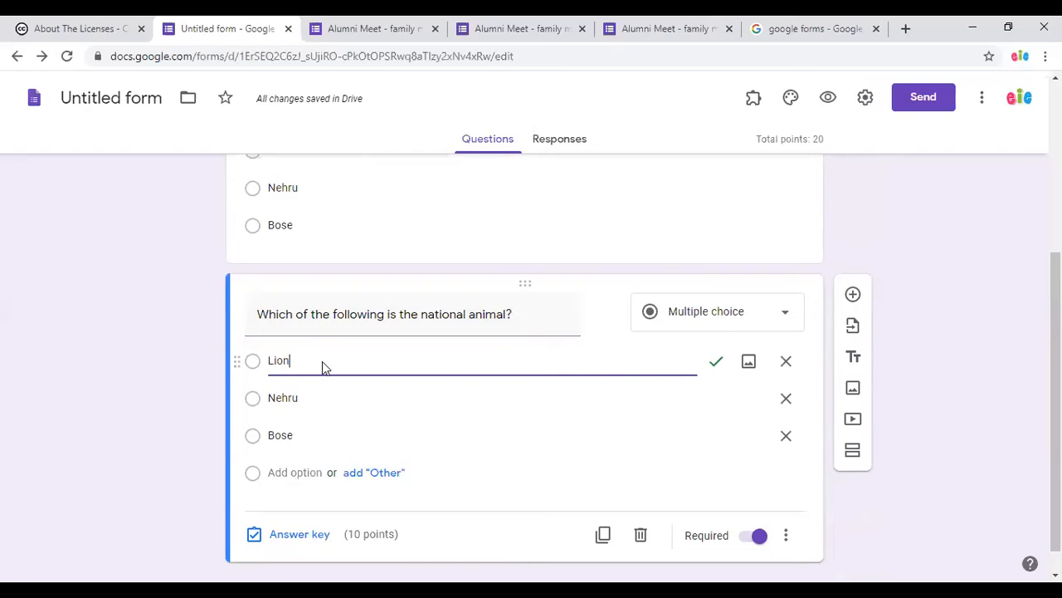
click(284, 400)
text(Tiger)
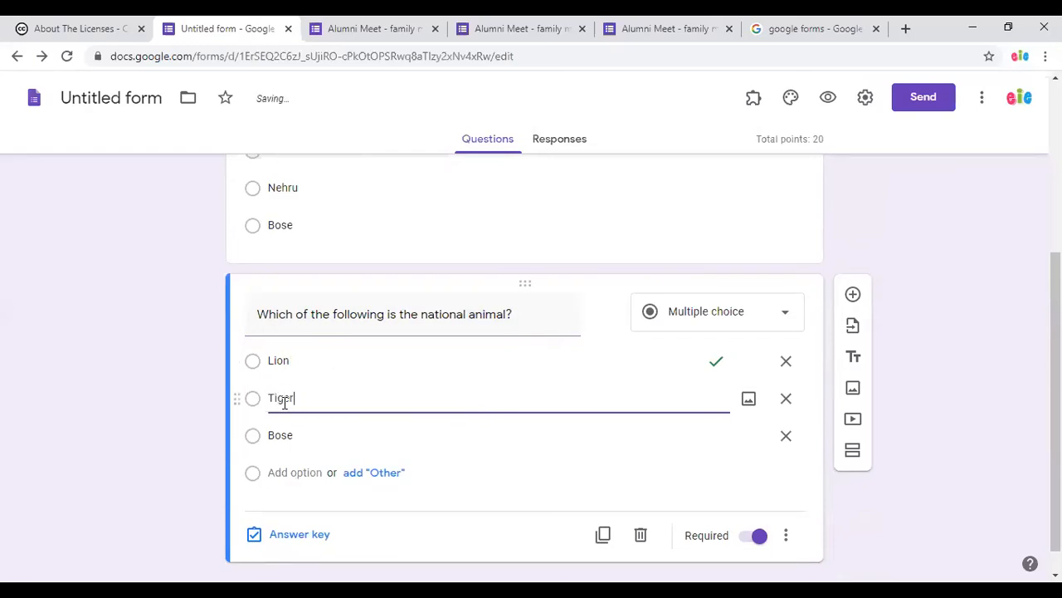
click(282, 437)
text(B)
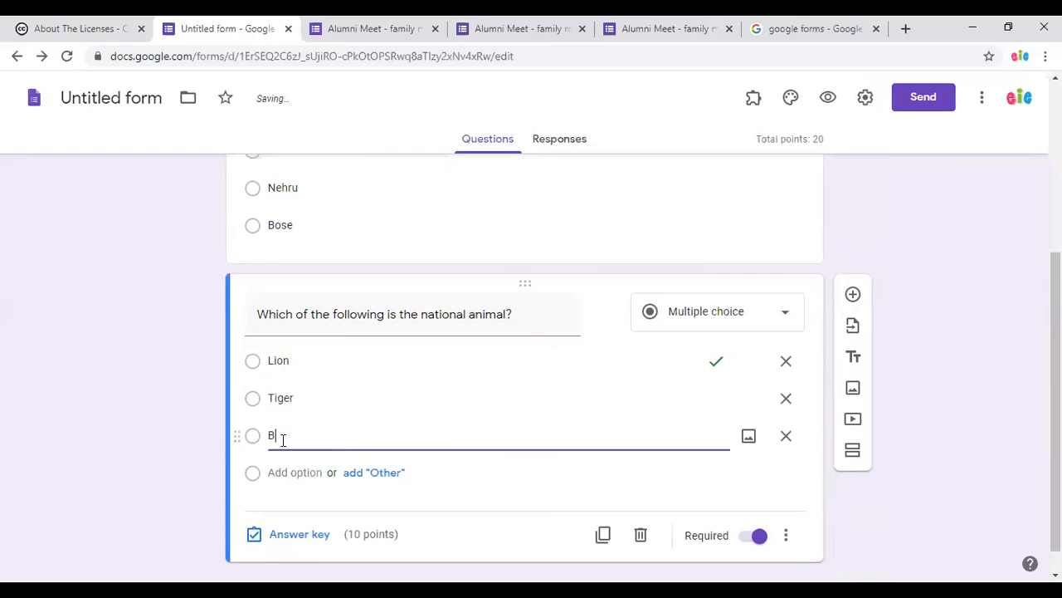
text(ear)
In the answer key, mark Tiger as the only correct answer.
click(296, 535)
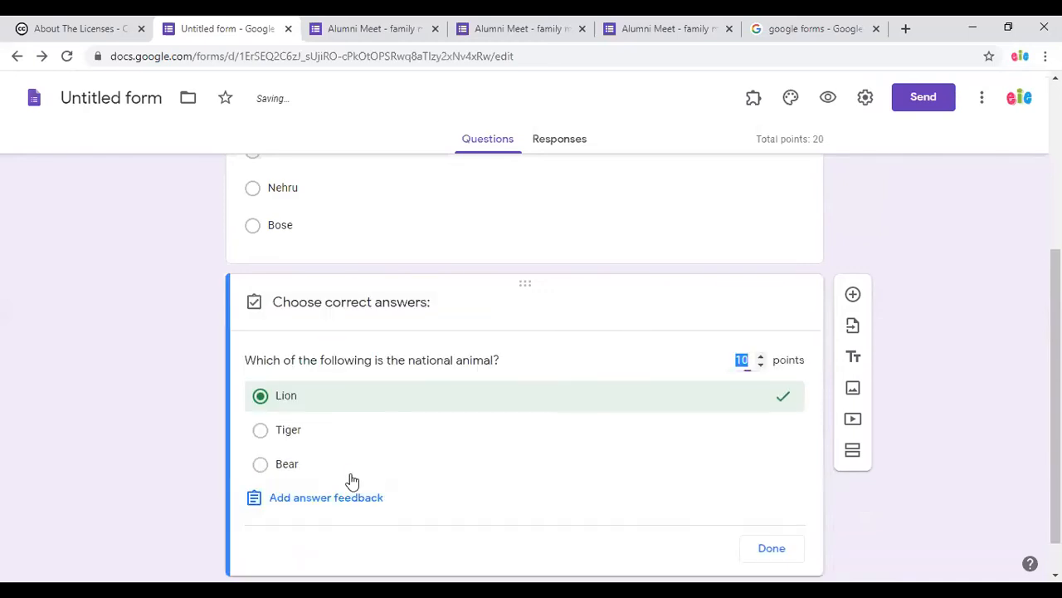
click(262, 431)
click(261, 397)
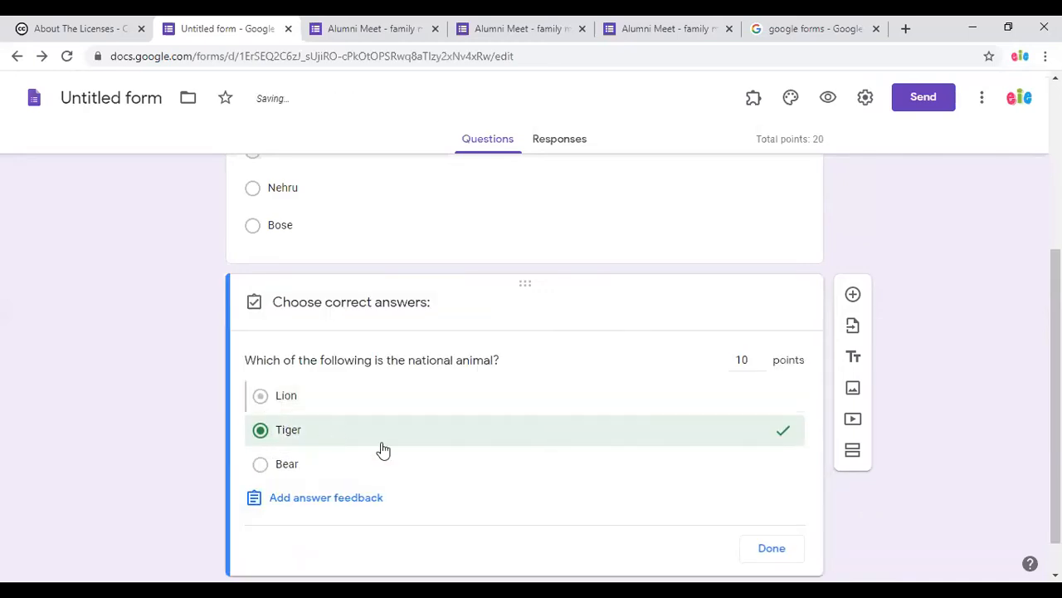
scroll(591, 465, down, 1)
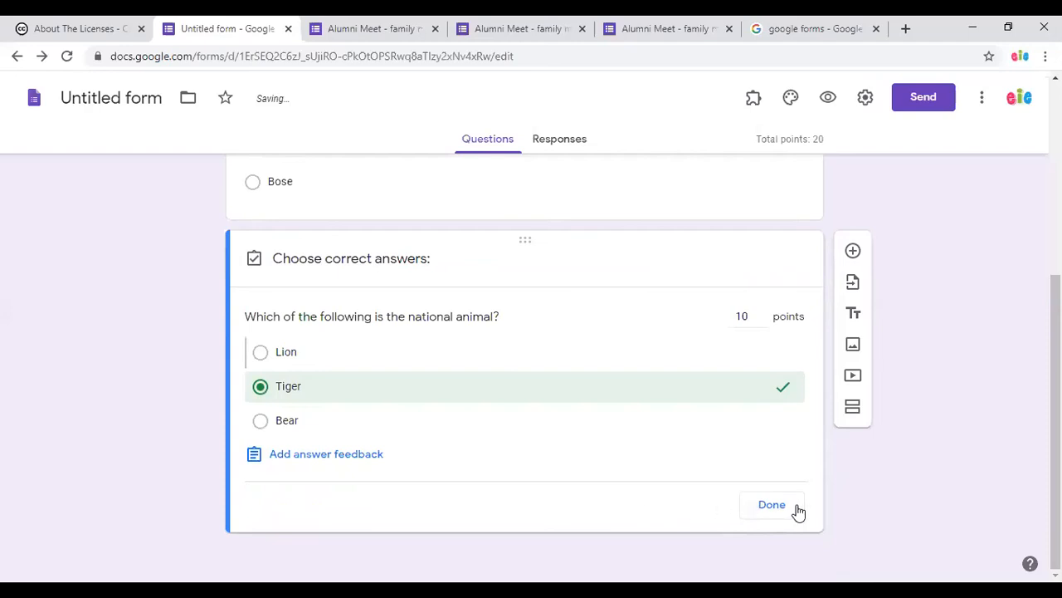
click(772, 508)
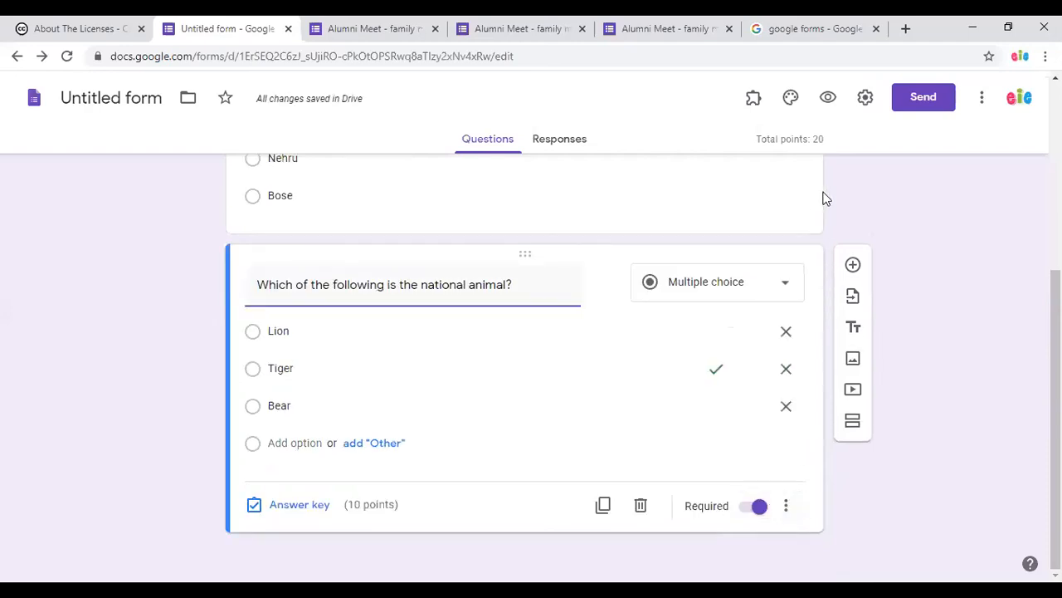
Scroll through the quiz and bring up the Import questions form picker.
scroll(913, 280, up, 4)
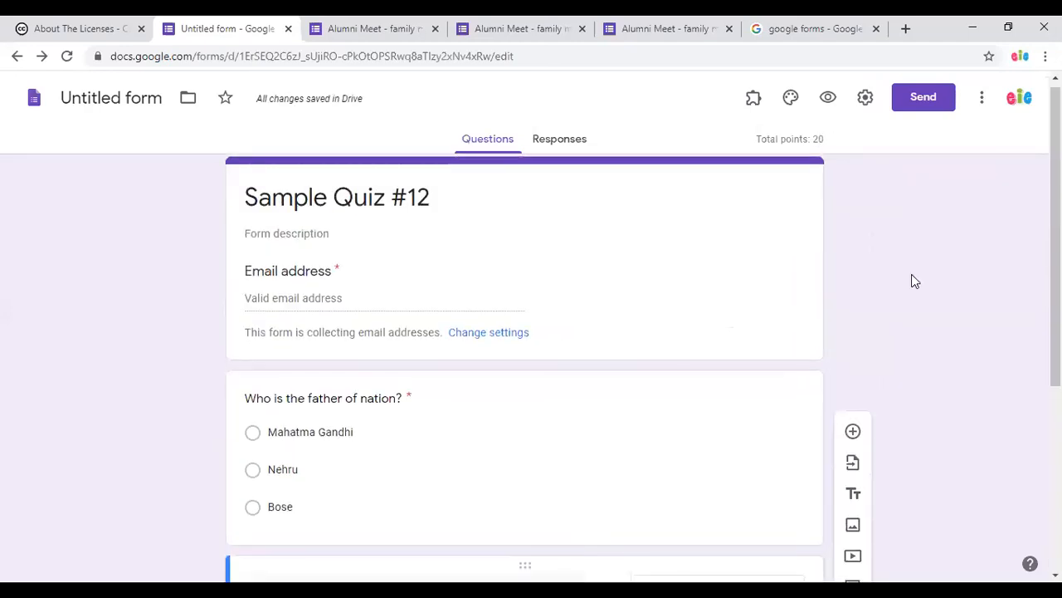
scroll(913, 281, down, 4)
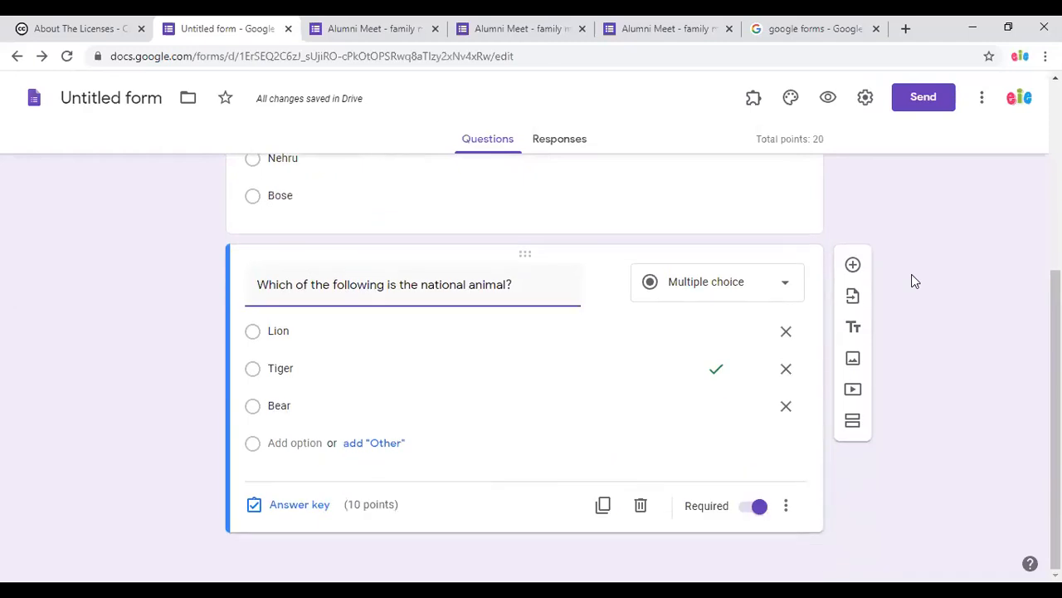
scroll(928, 405, up, 4)
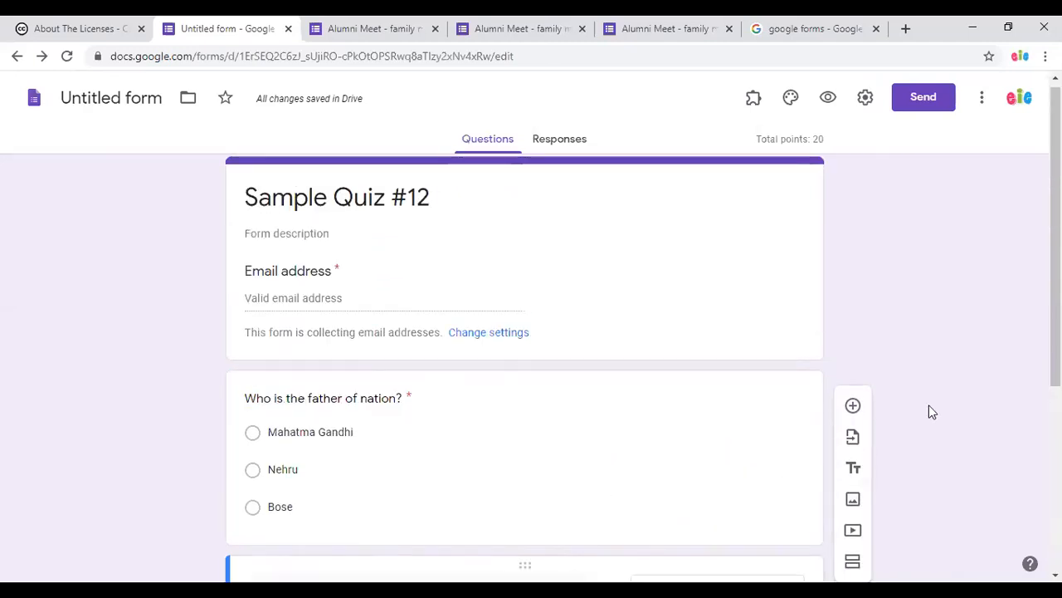
scroll(929, 405, down, 4)
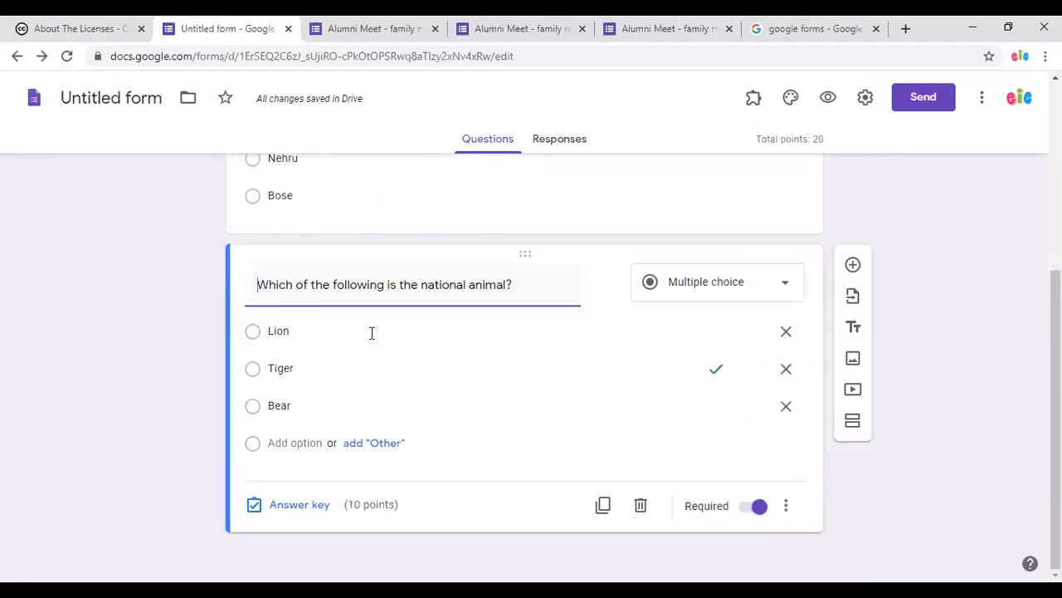
scroll(476, 393, up, 3)
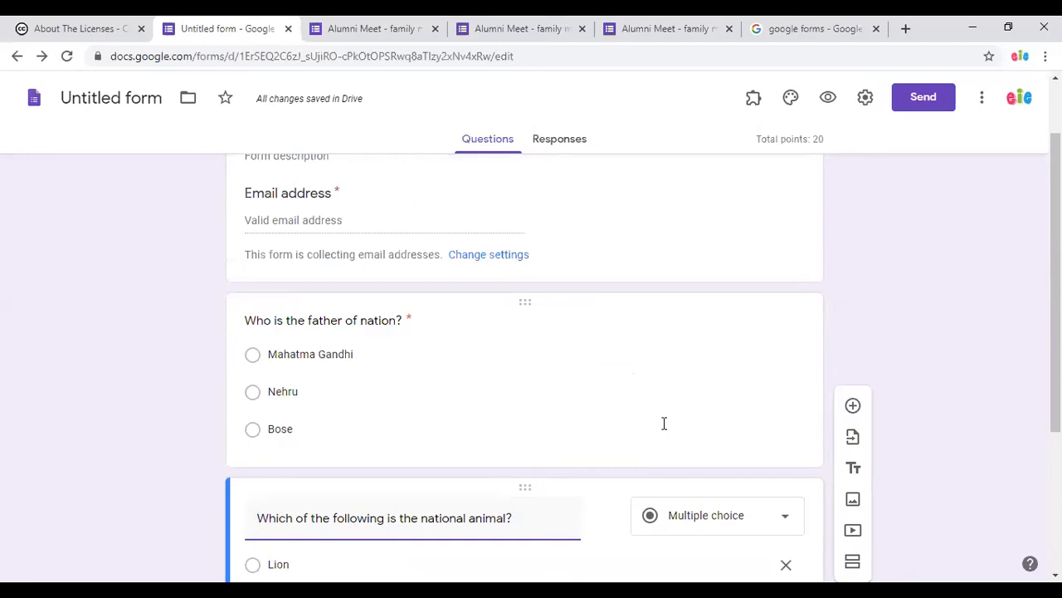
scroll(859, 407, down, 1)
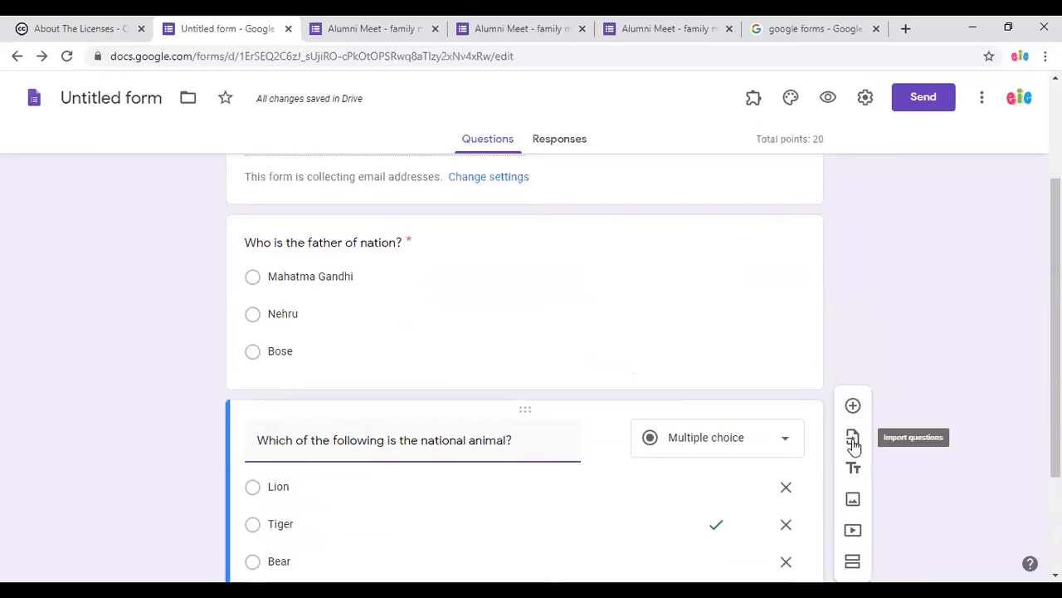
click(853, 440)
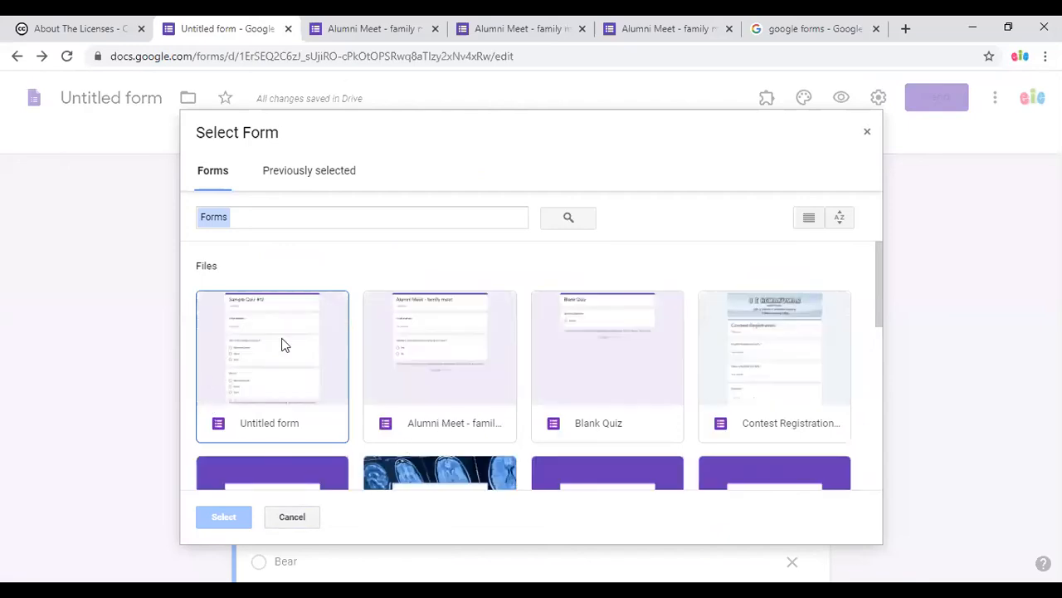
Choose SS2k19 - Quiz 1 as the form to import from.
scroll(765, 409, down, 2)
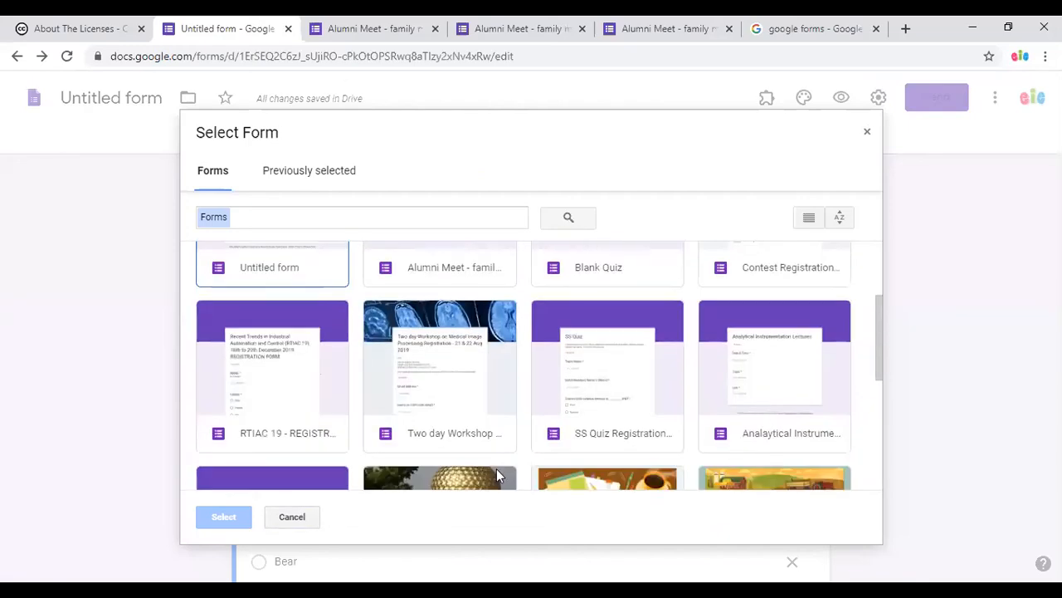
scroll(494, 450, down, 3)
scroll(495, 452, up, 3)
scroll(708, 438, up, 2)
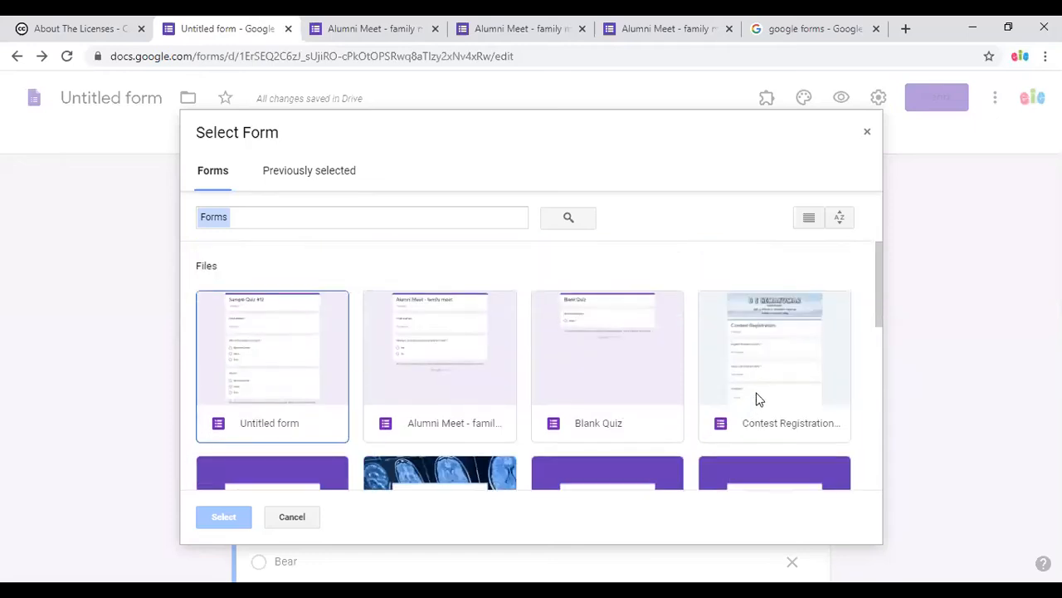
scroll(401, 437, down, 5)
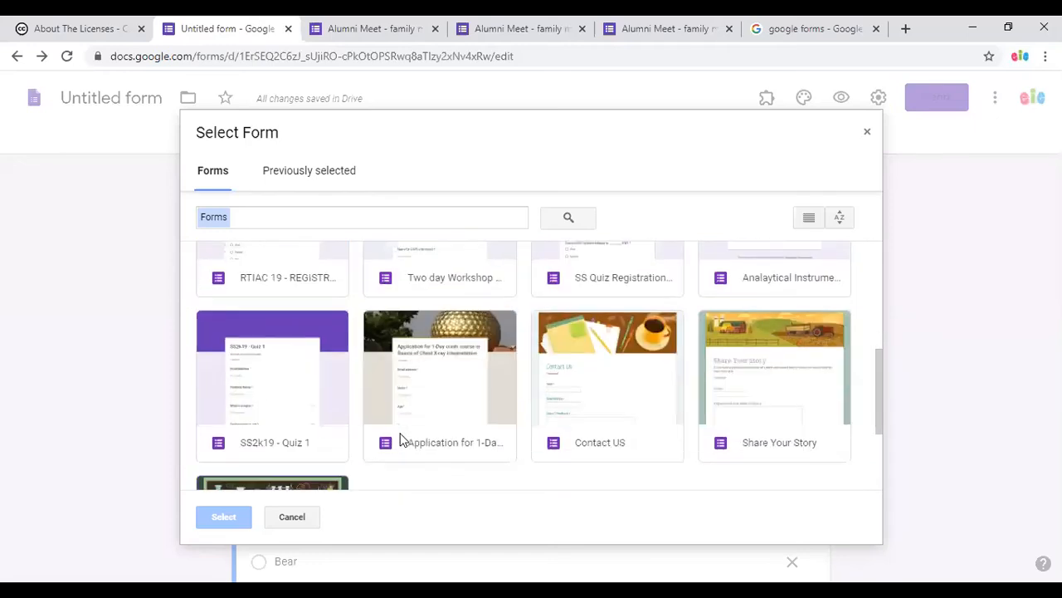
click(466, 417)
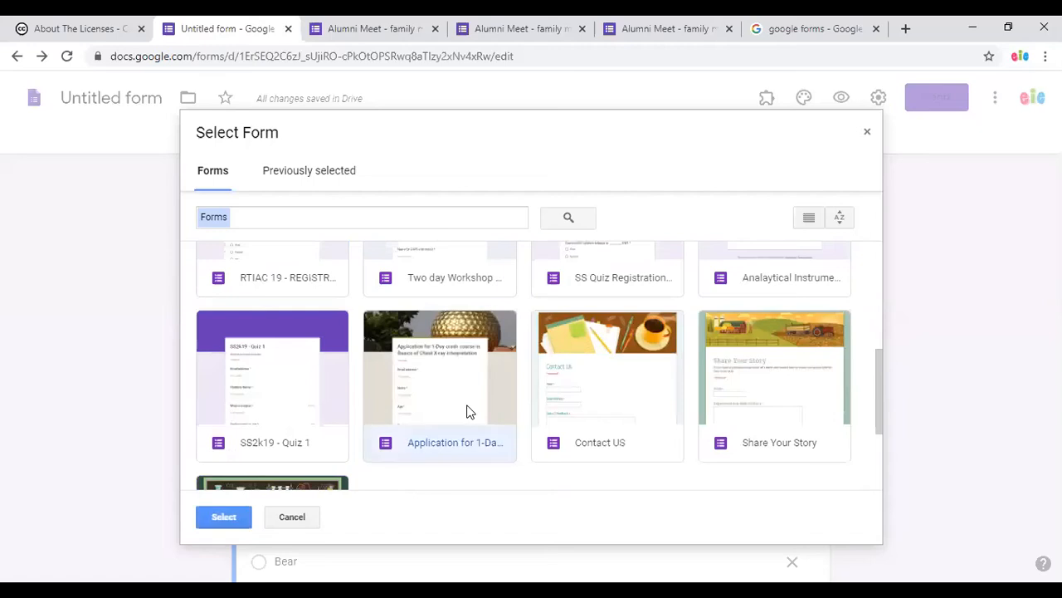
click(257, 415)
click(223, 517)
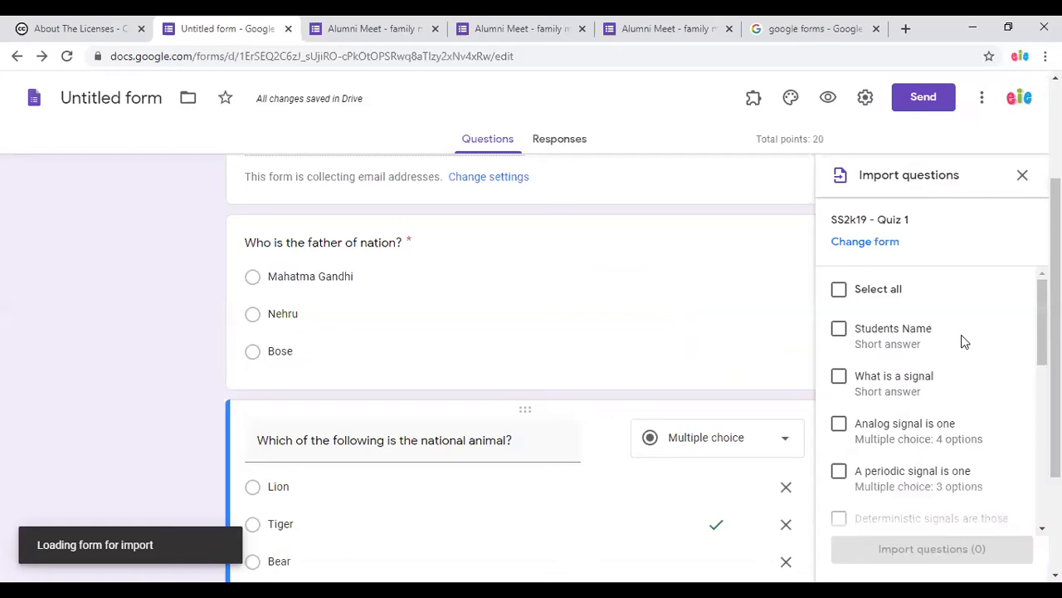
Tick 'A periodic signal is one' and import it into the quiz.
scroll(960, 347, down, 3)
scroll(965, 358, down, 3)
scroll(965, 358, up, 2)
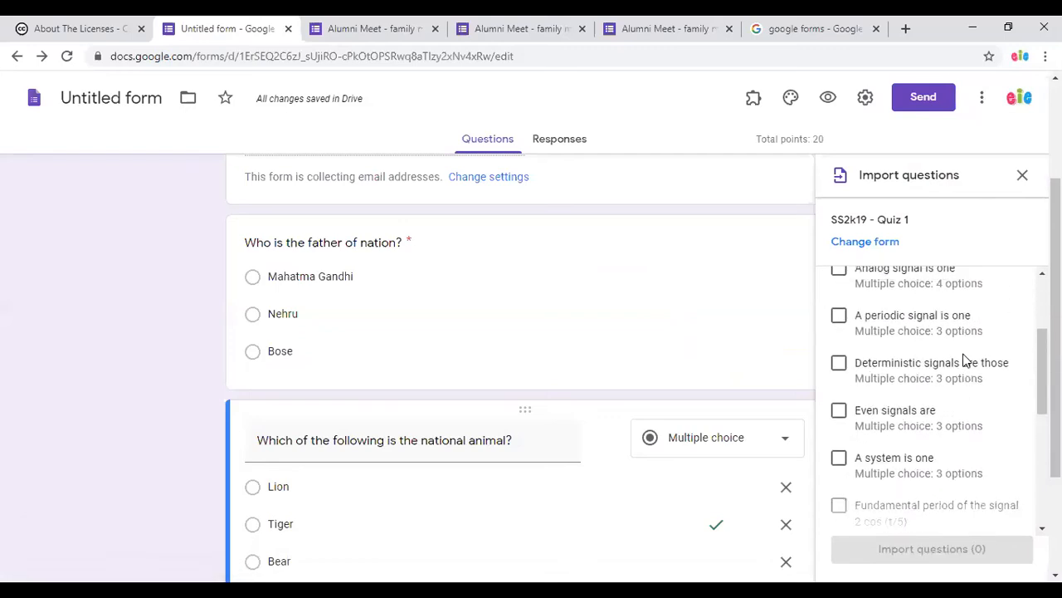
click(838, 318)
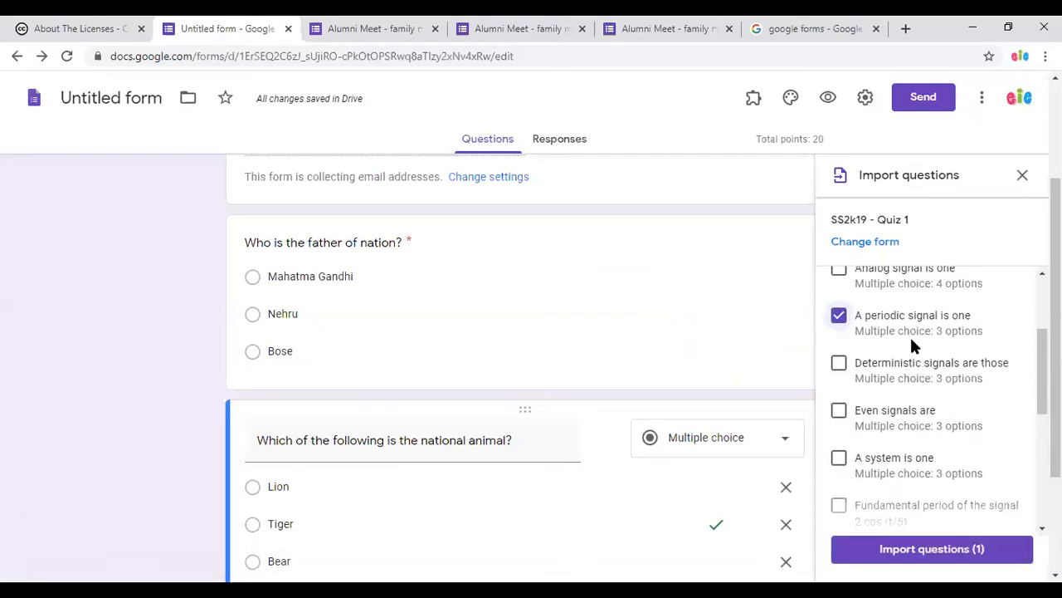
click(938, 552)
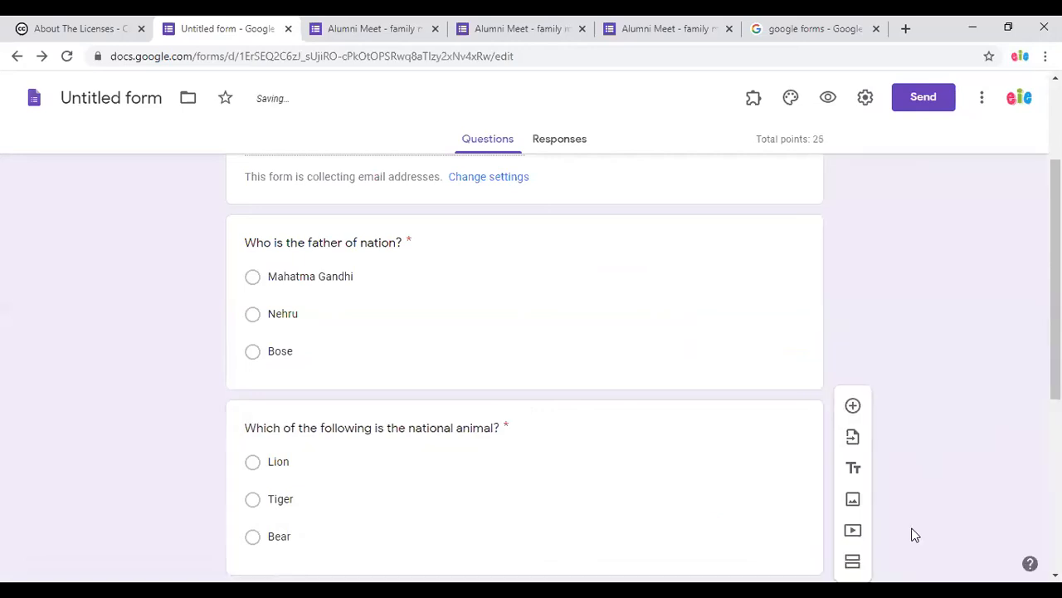
scroll(789, 450, down, 3)
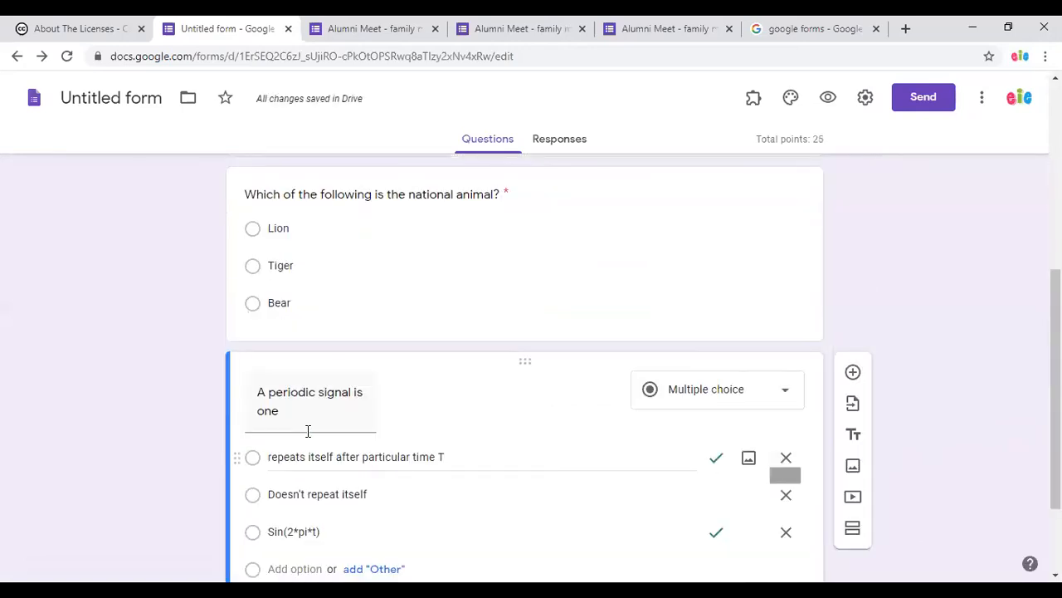
scroll(308, 432, down, 2)
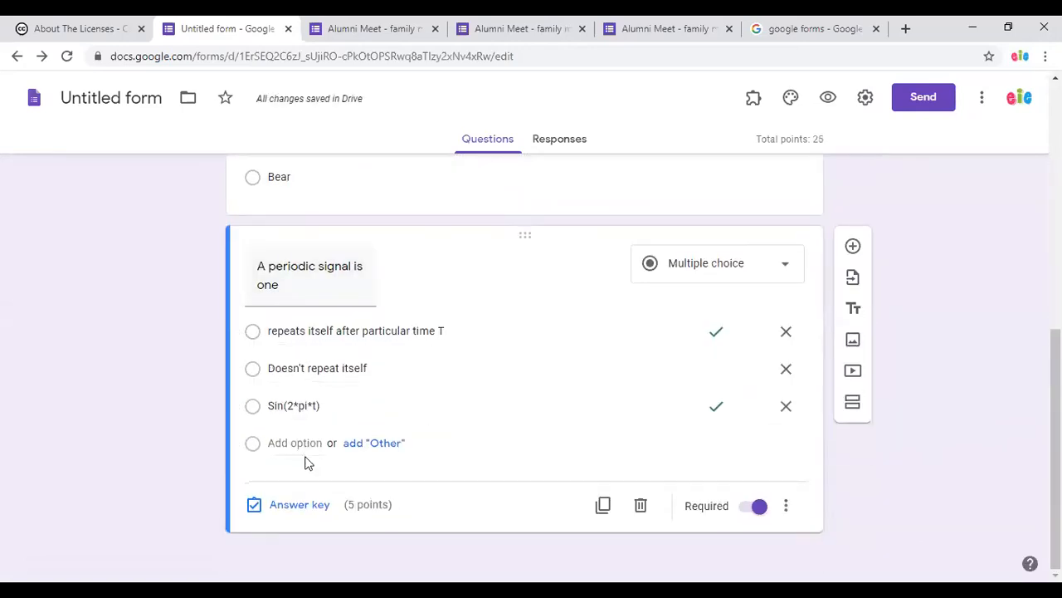
Set the periodic-signal question to 10 points in its answer key, making the quiz total 30.
click(310, 506)
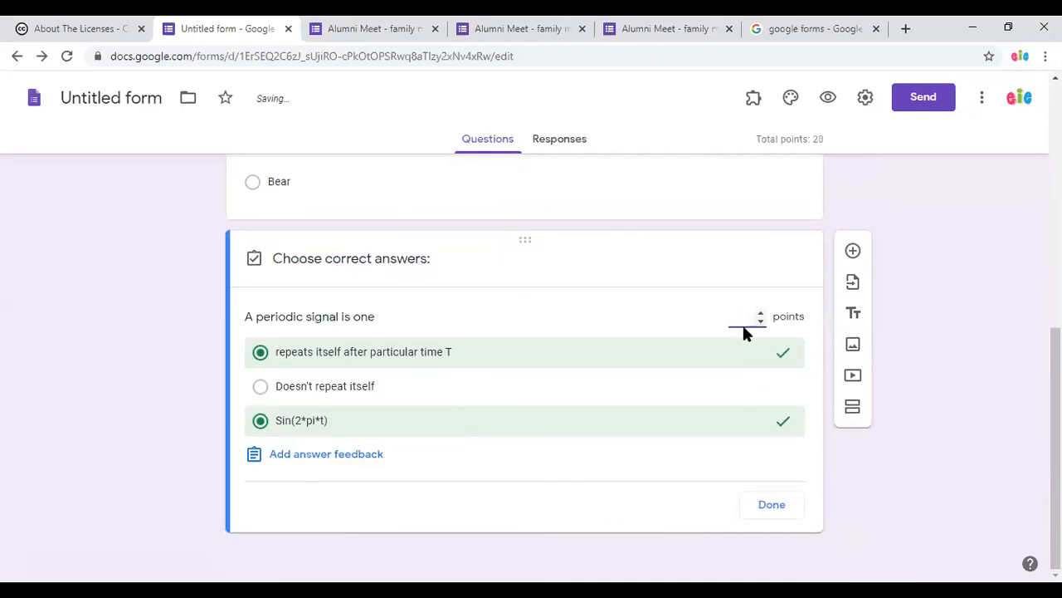
text(10)
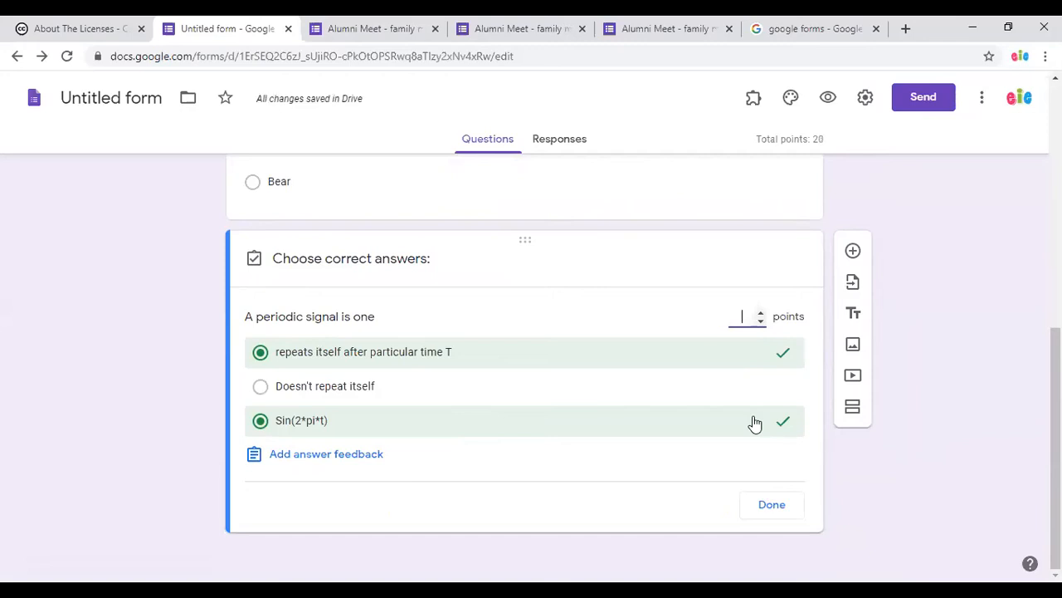
click(768, 504)
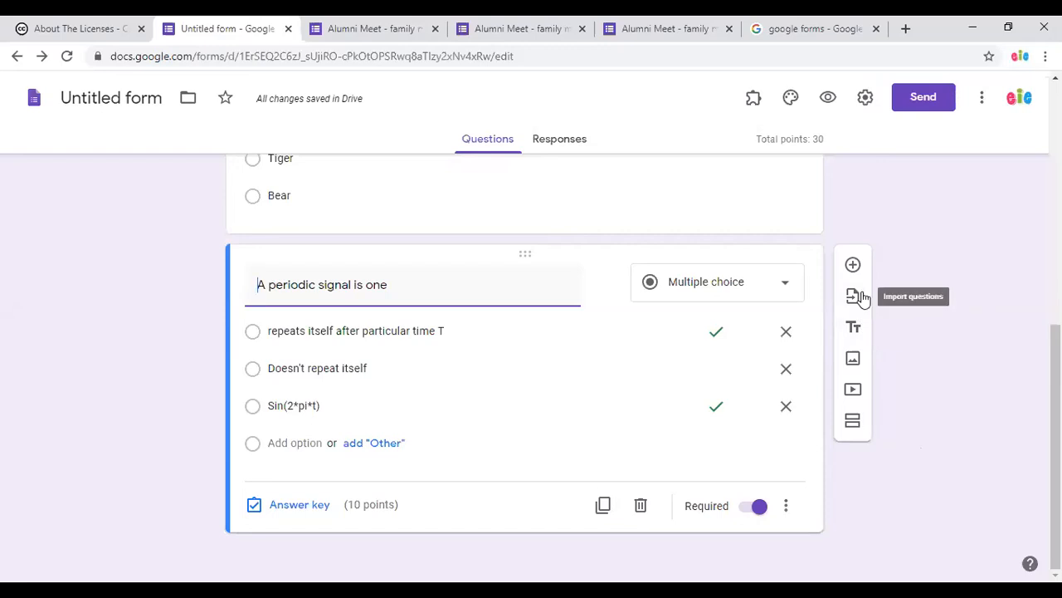
scroll(429, 173, up, 3)
scroll(656, 276, up, 3)
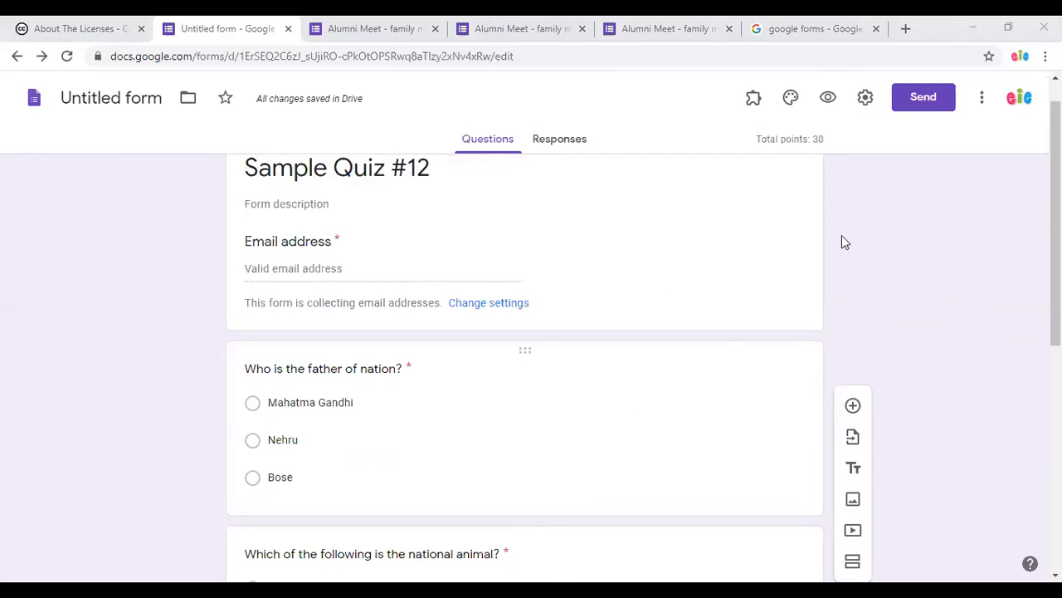
In the quiz preview, enter the respondent's e-mail and answer Mahatma Gandhi as father of the nation.
click(829, 98)
scroll(655, 398, down, 5)
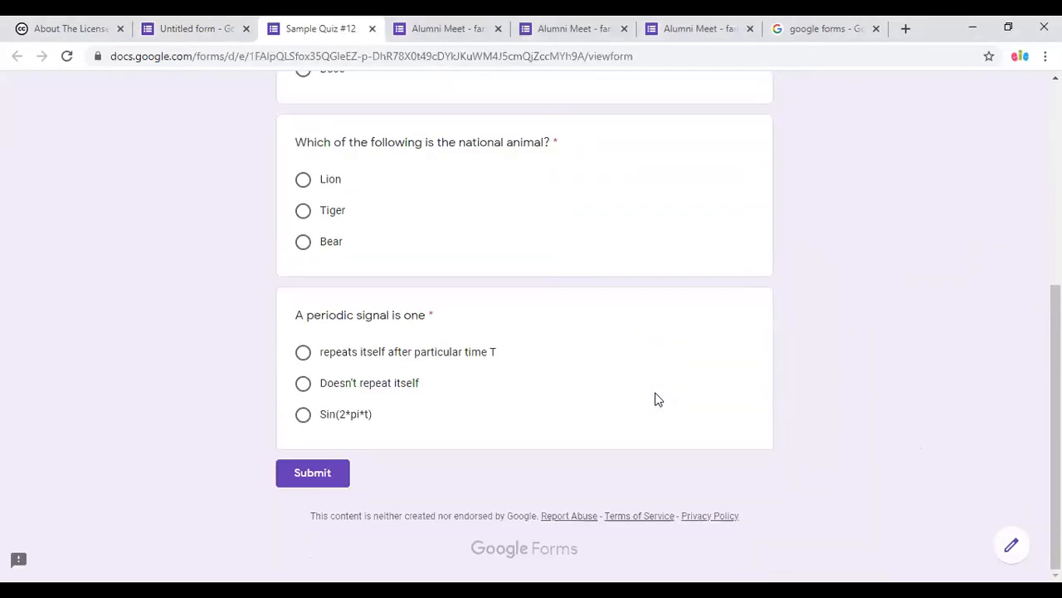
scroll(655, 398, up, 3)
click(375, 136)
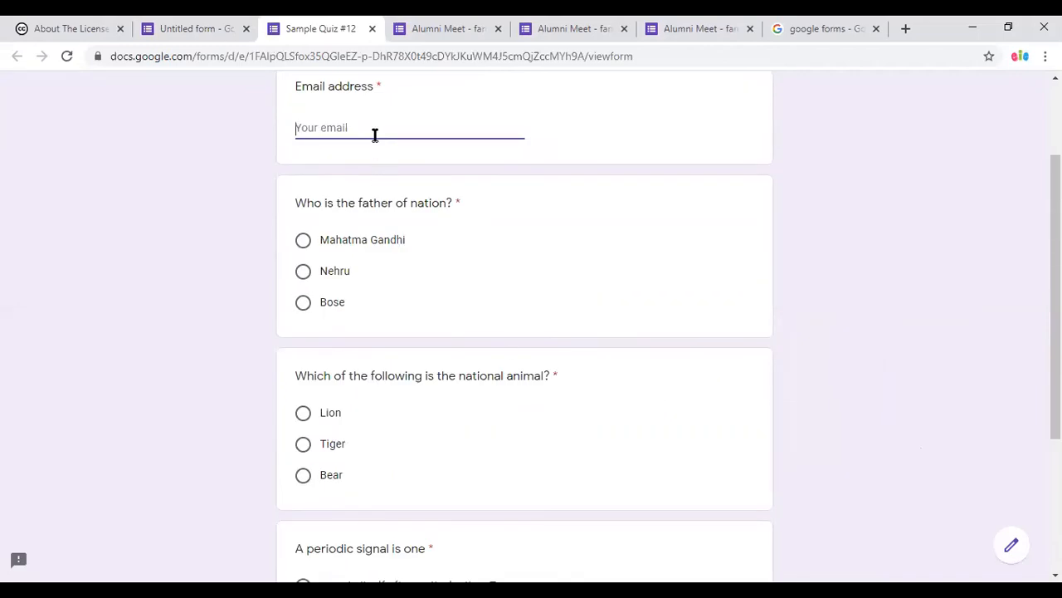
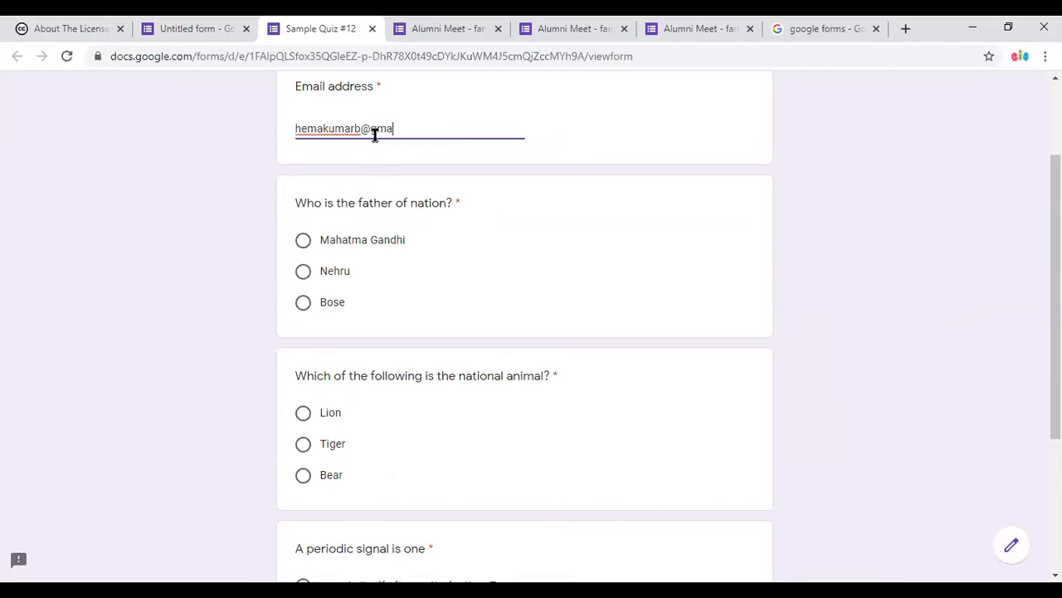
click(303, 242)
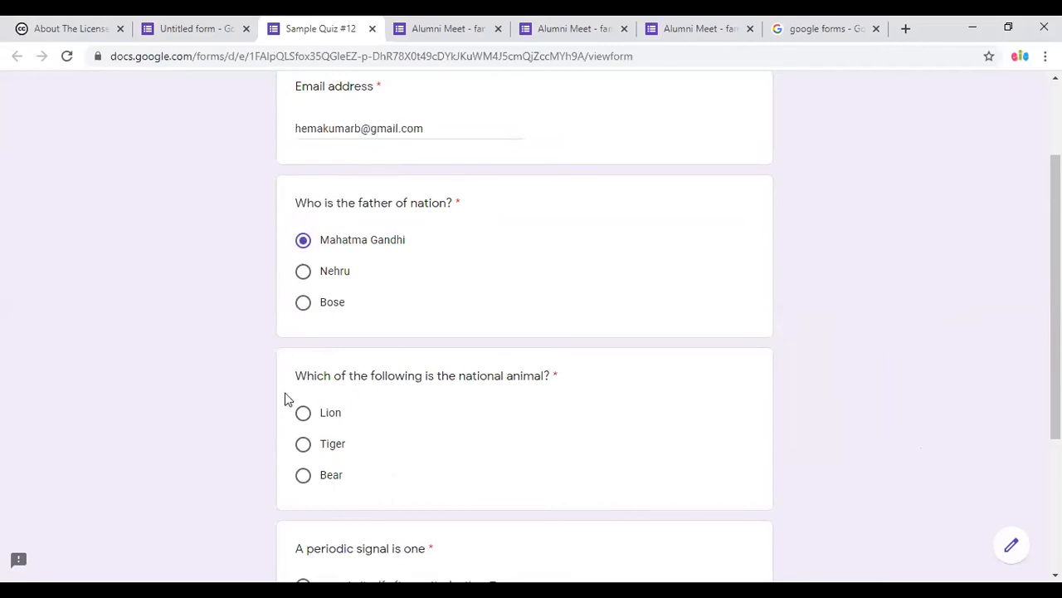
Answer Sin(2*pi*t) and 'repeats itself after particular time T', submit, and close the preview.
scroll(454, 470, down, 3)
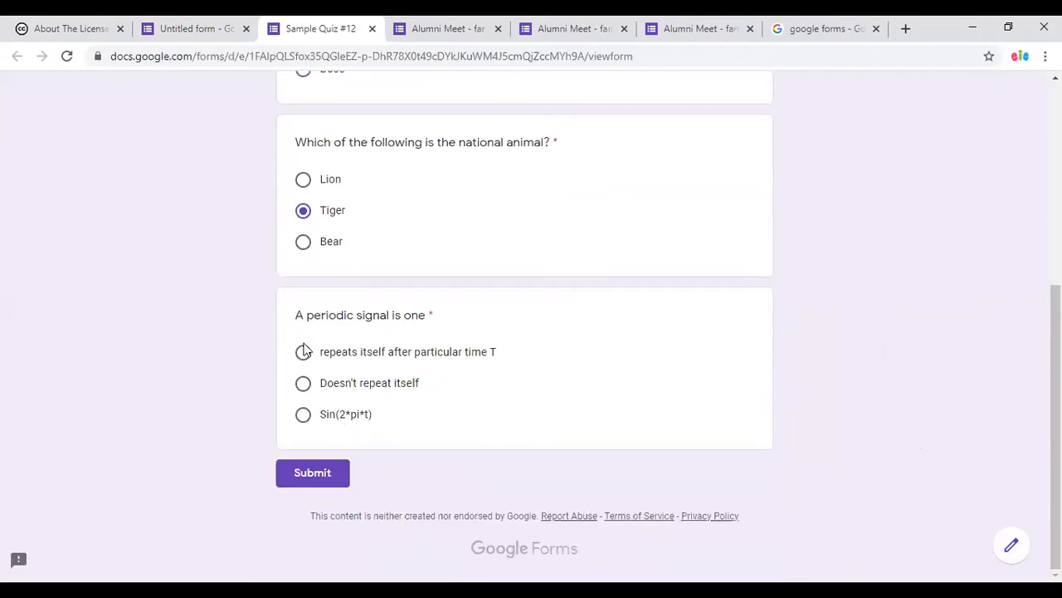
click(304, 414)
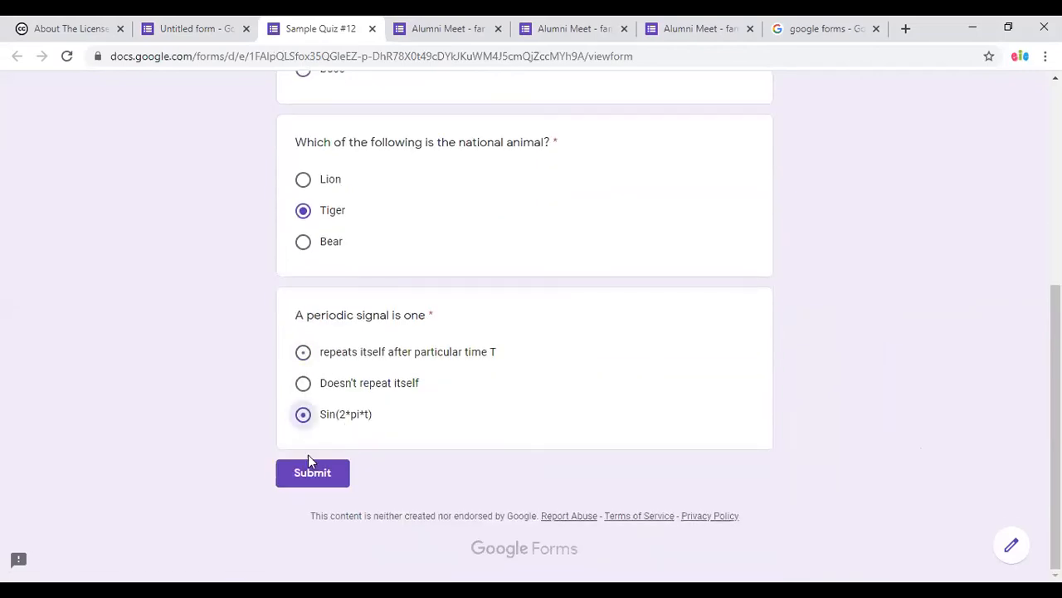
click(303, 352)
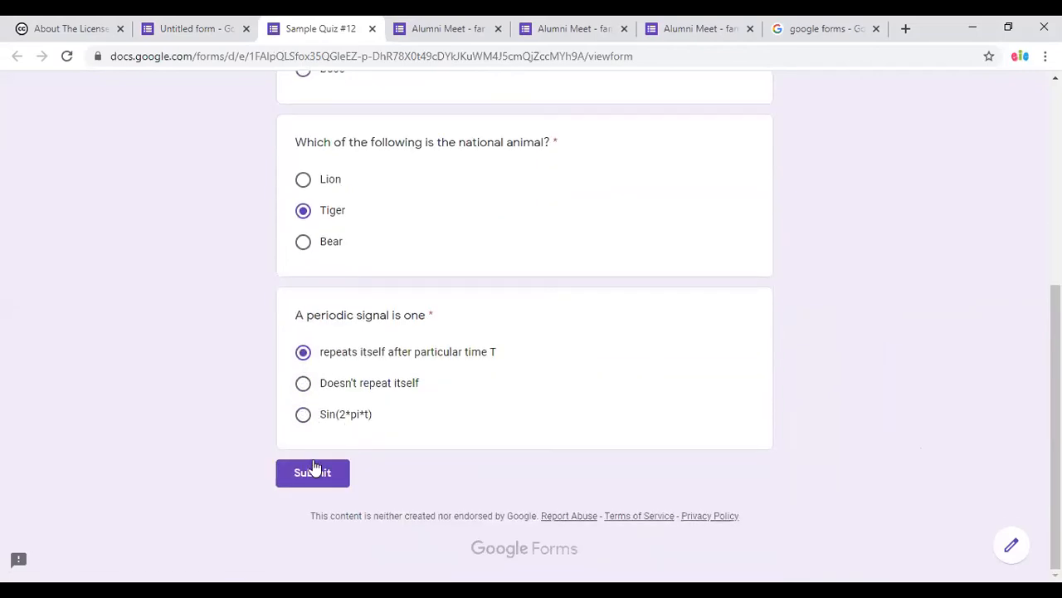
click(314, 472)
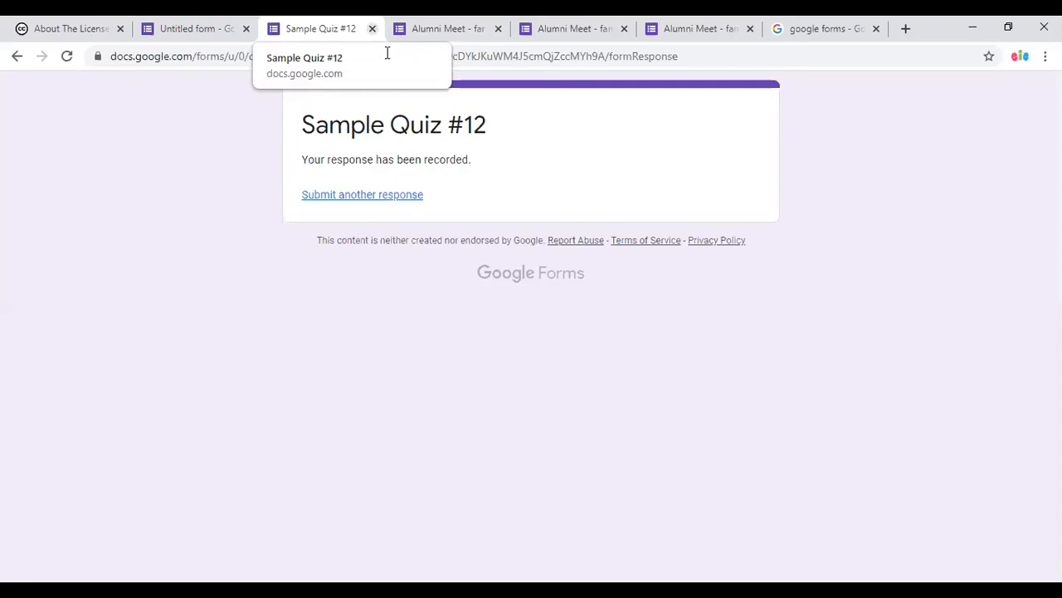
click(372, 28)
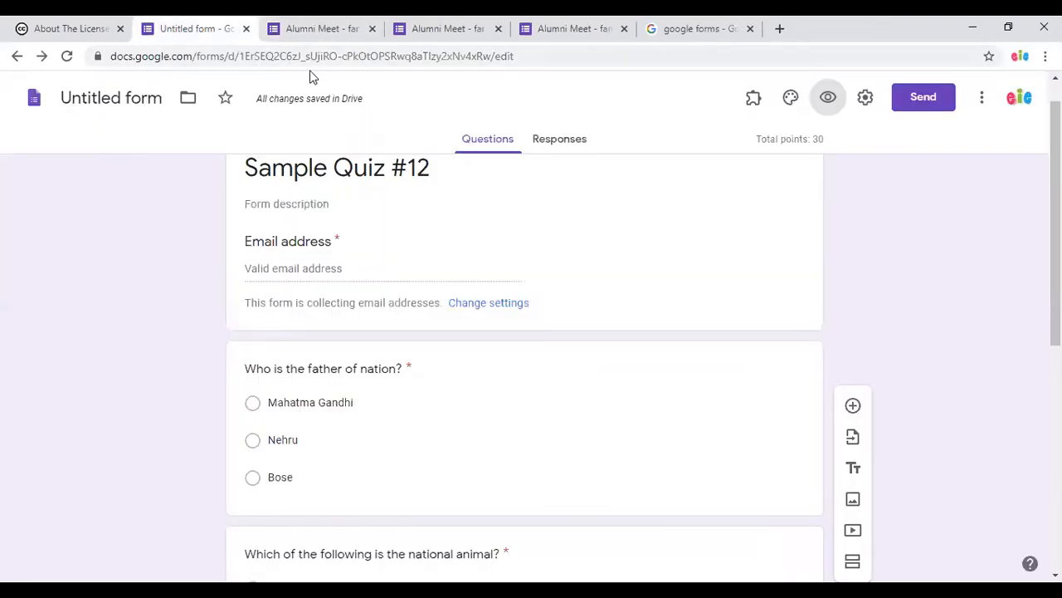
Open the add-ons Marketplace from the form's three-dot More menu.
scroll(904, 501, up, 1)
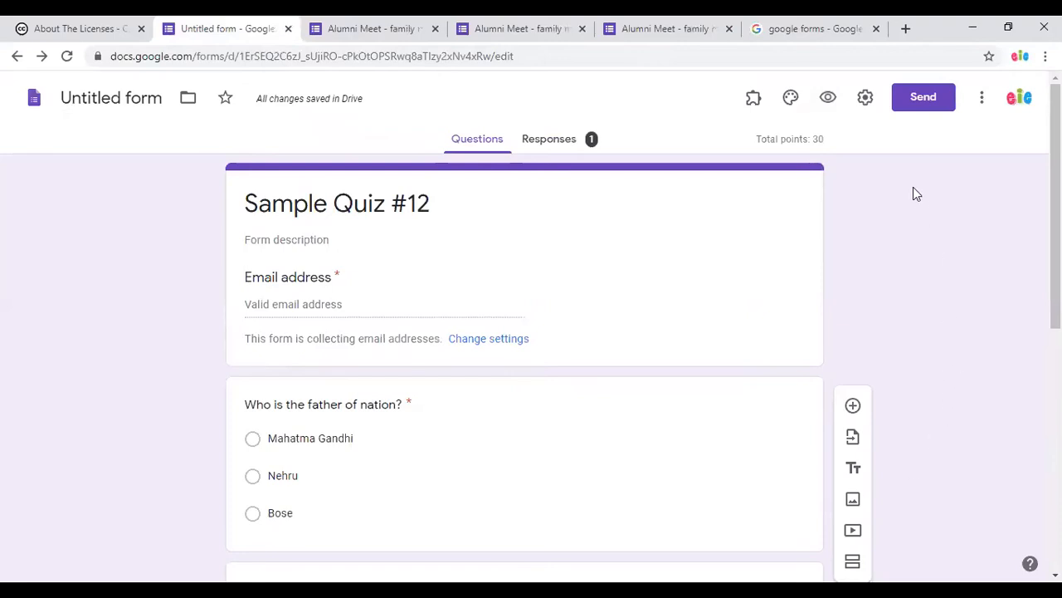
click(983, 102)
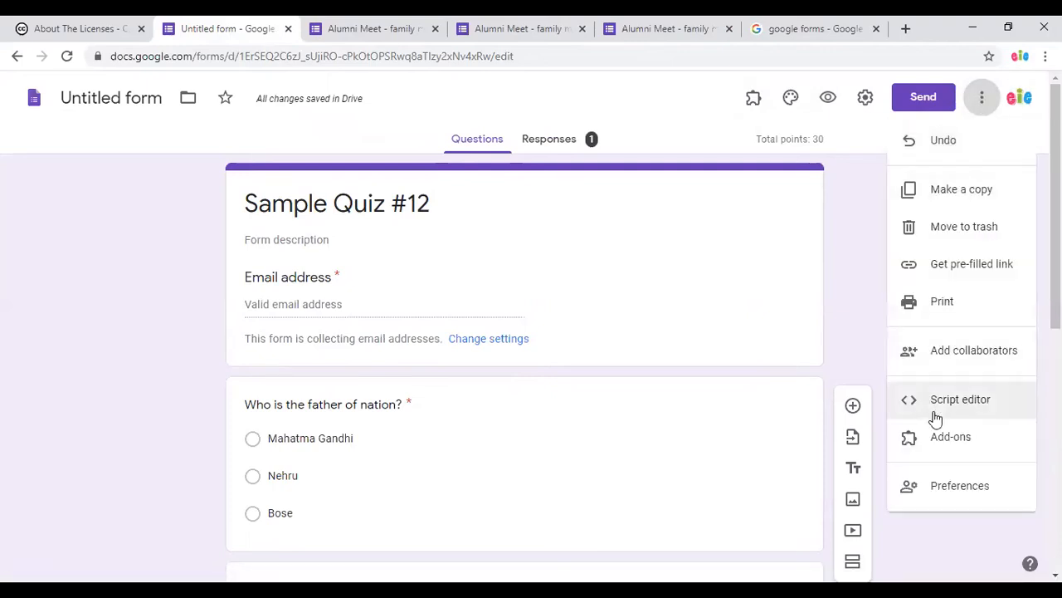
click(941, 438)
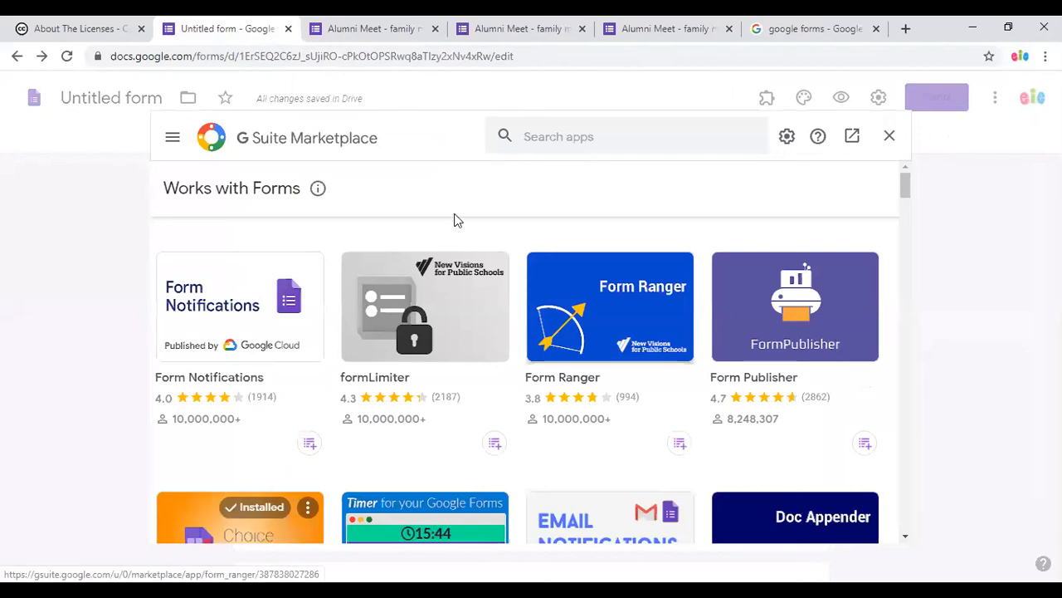
Search the Marketplace for 'certify' and open the Certify'em add-on's details.
click(552, 139)
text(c)
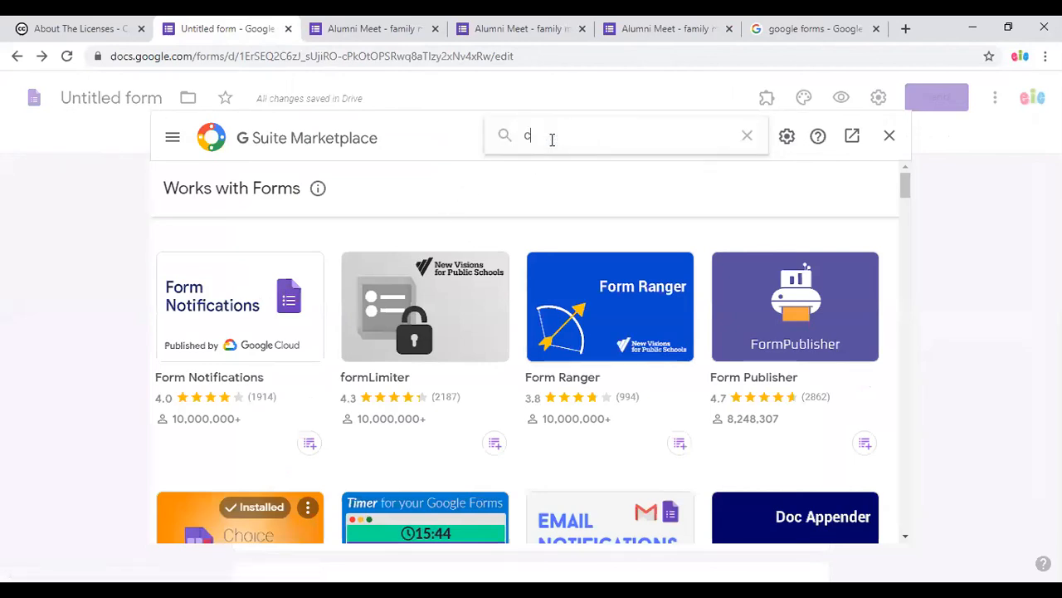
text(ertify)
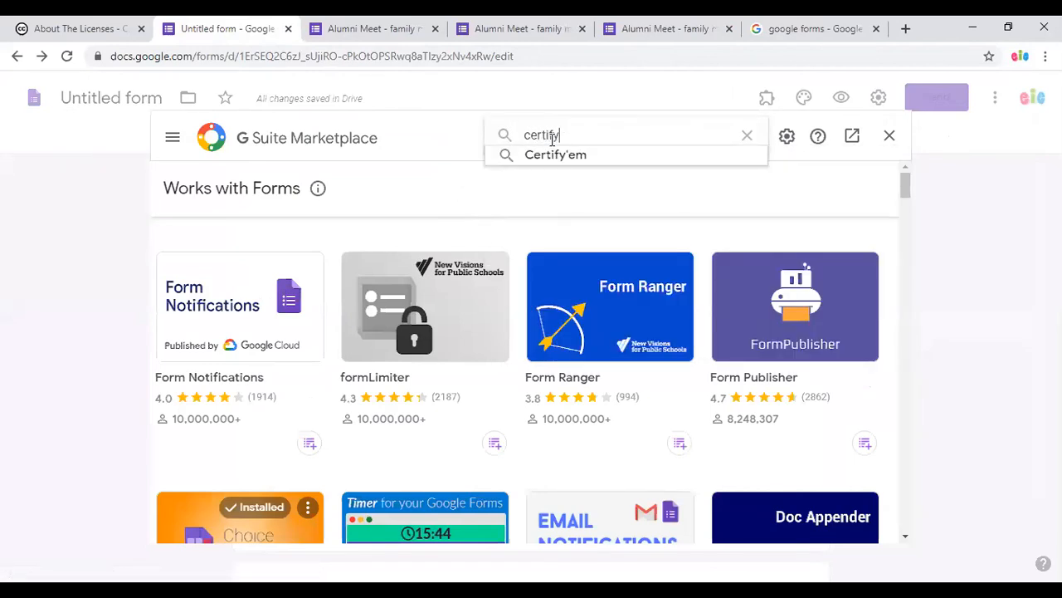
click(541, 154)
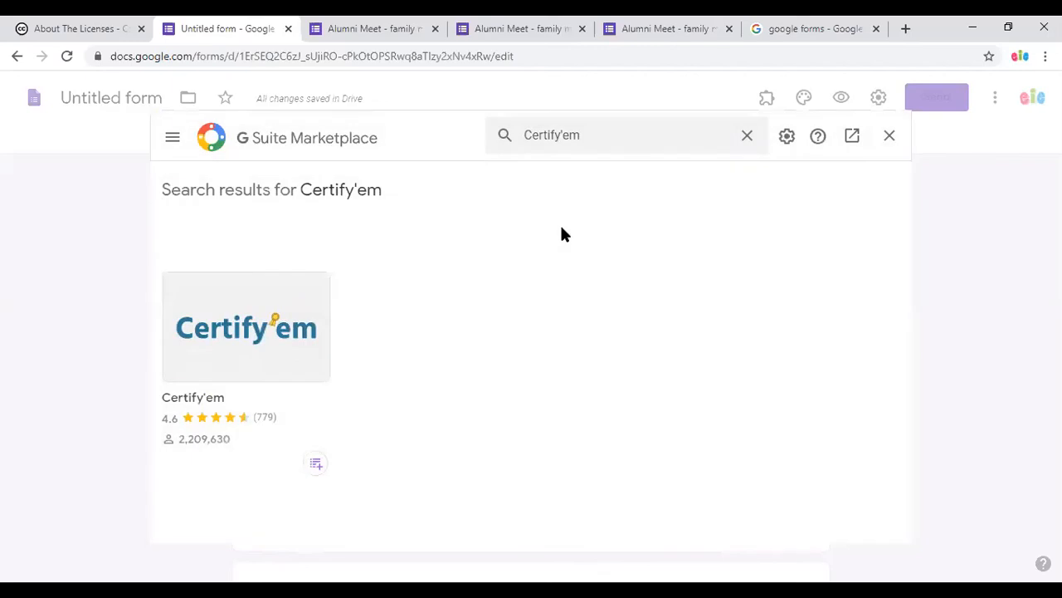
click(235, 333)
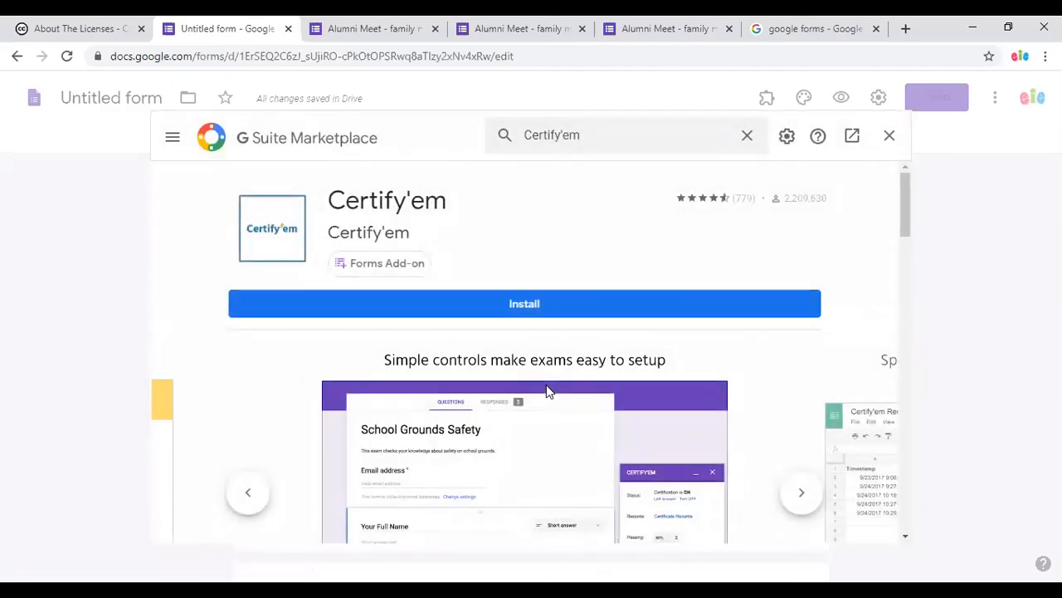
Install Certify'em, approving the permissions, then close the Marketplace back to the form.
click(569, 308)
click(632, 427)
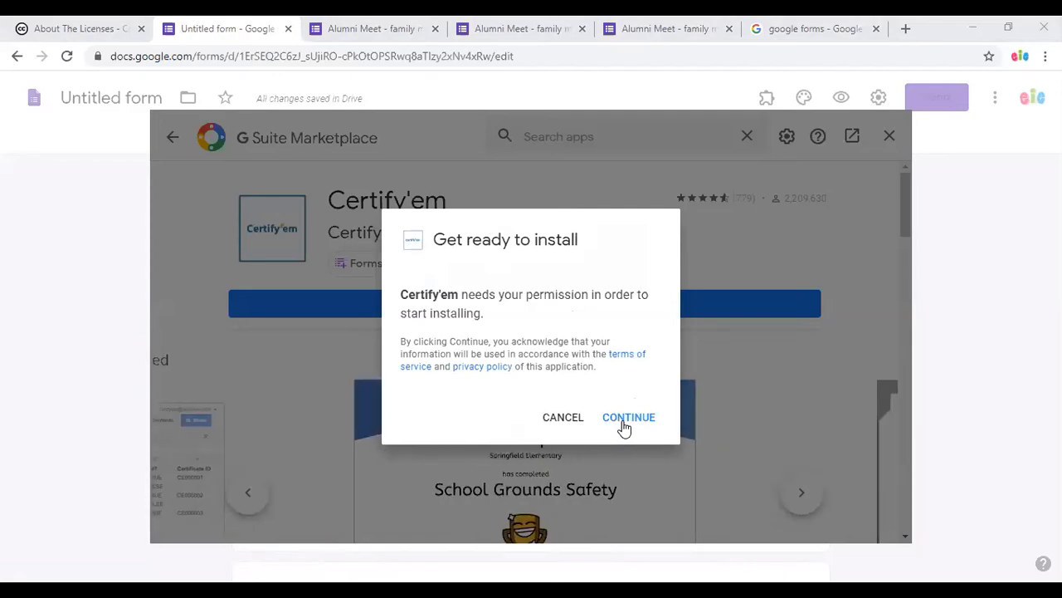
click(628, 418)
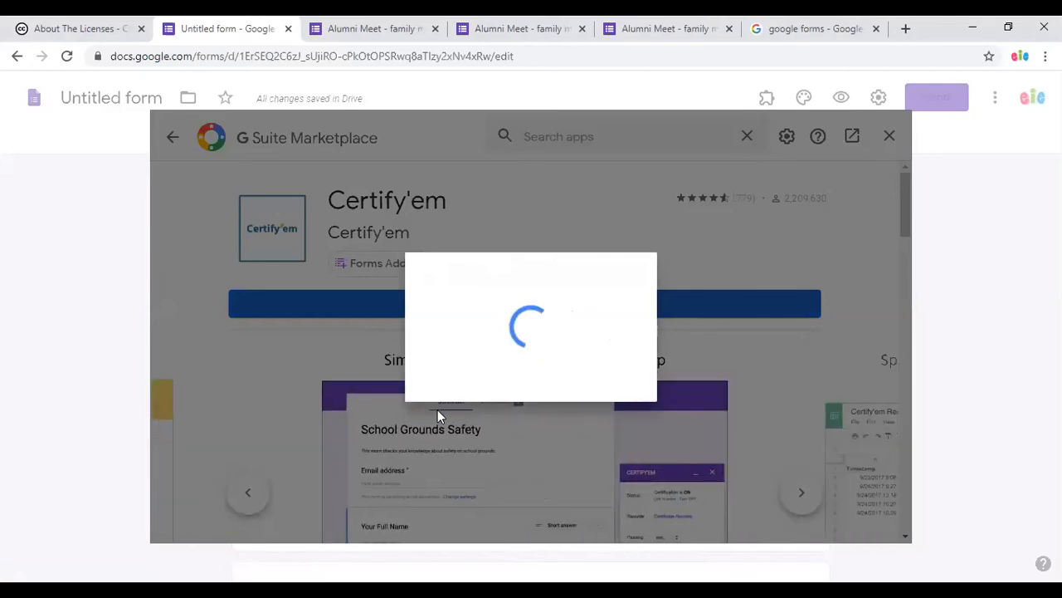
click(655, 479)
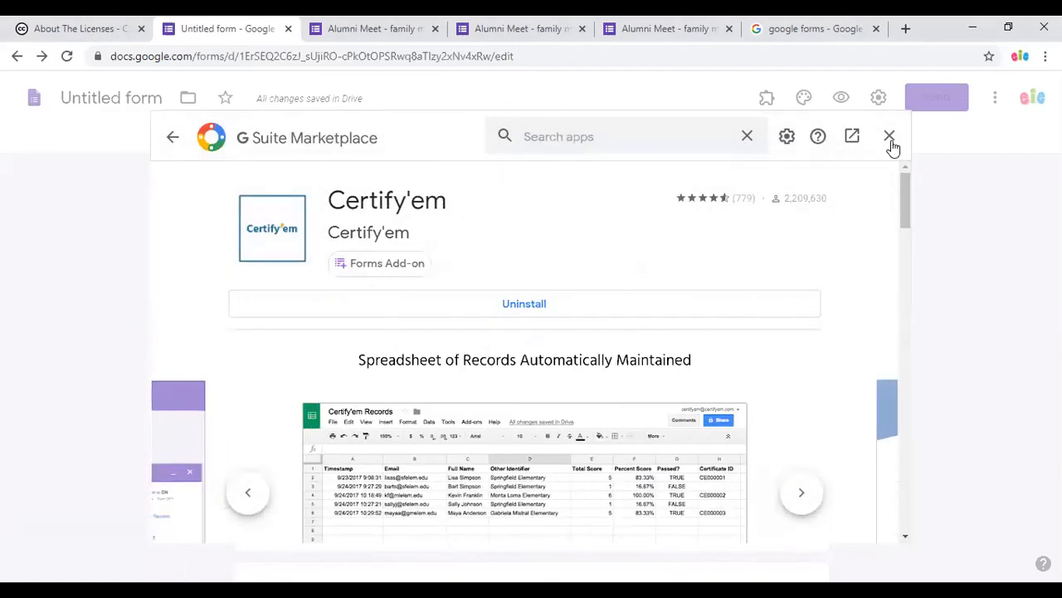
click(890, 136)
scroll(539, 489, down, 3)
scroll(579, 365, up, 3)
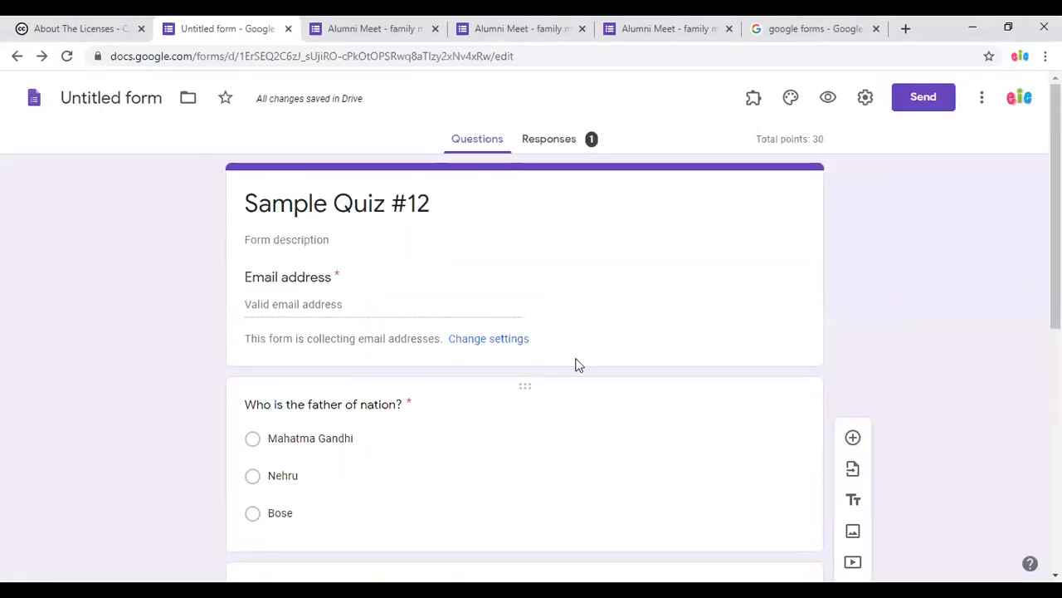
Show the Certify'em controls, accept its Terms of Service, and turn certification ON for Sample Quiz #12.
click(751, 100)
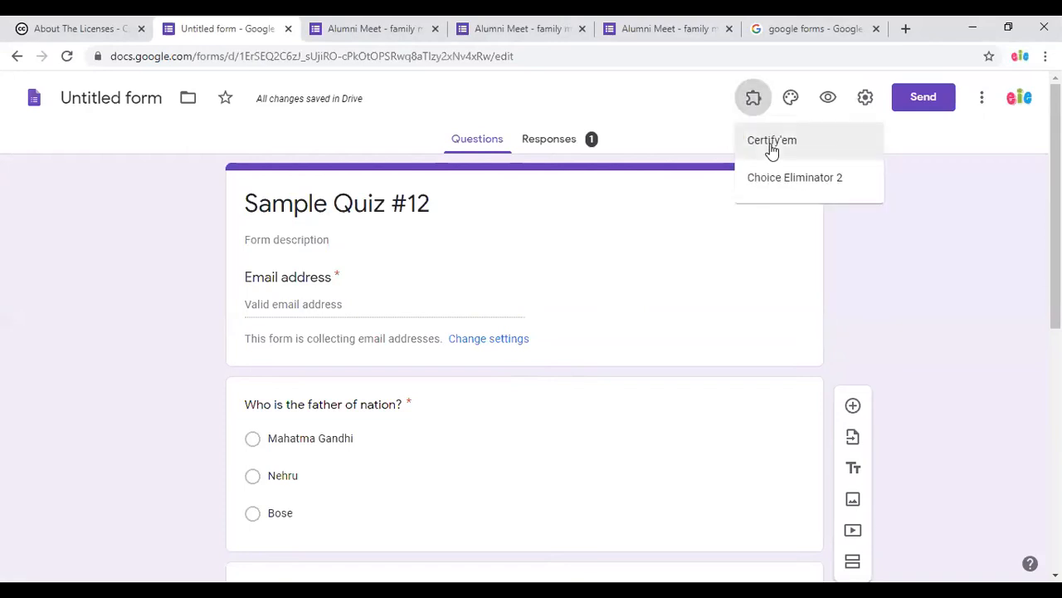
click(772, 143)
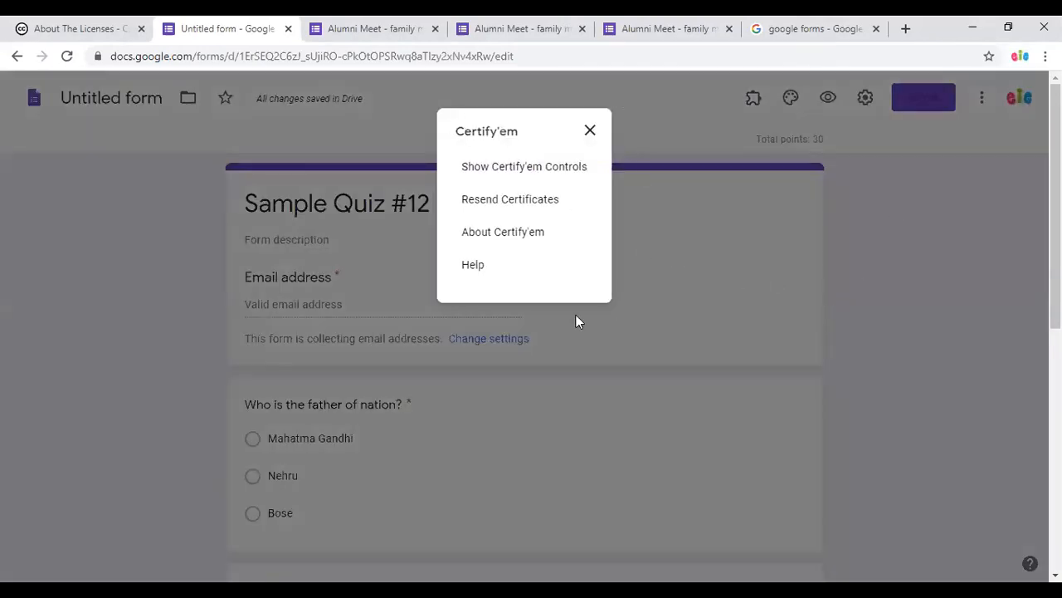
click(543, 173)
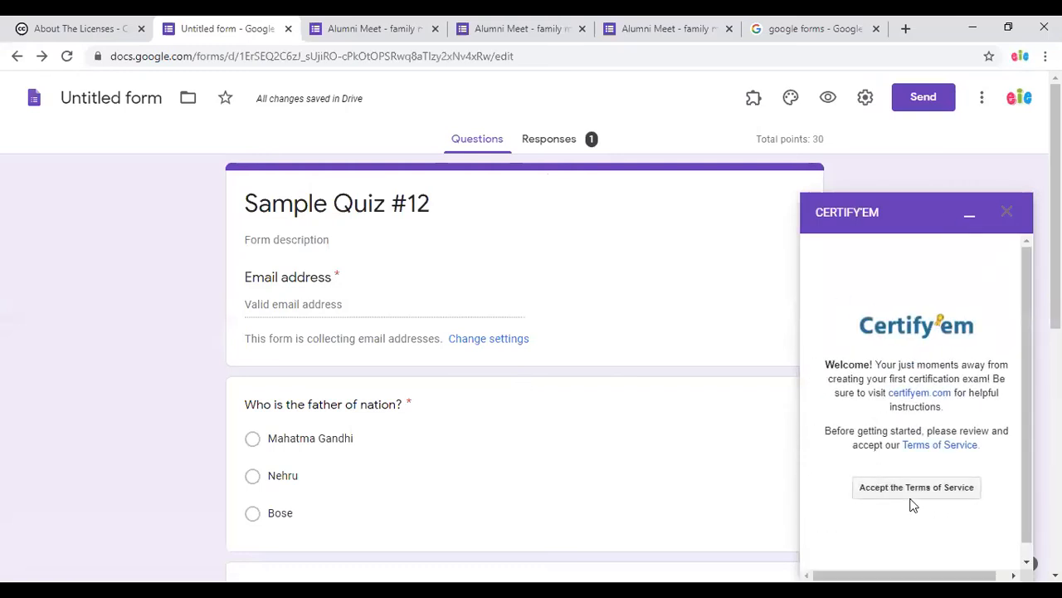
click(913, 493)
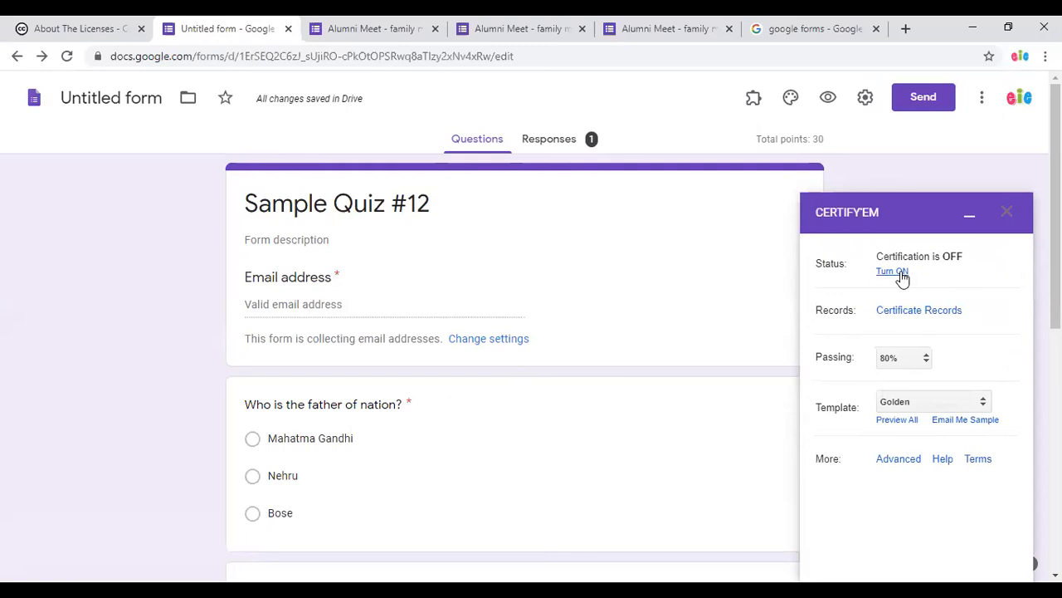
click(895, 271)
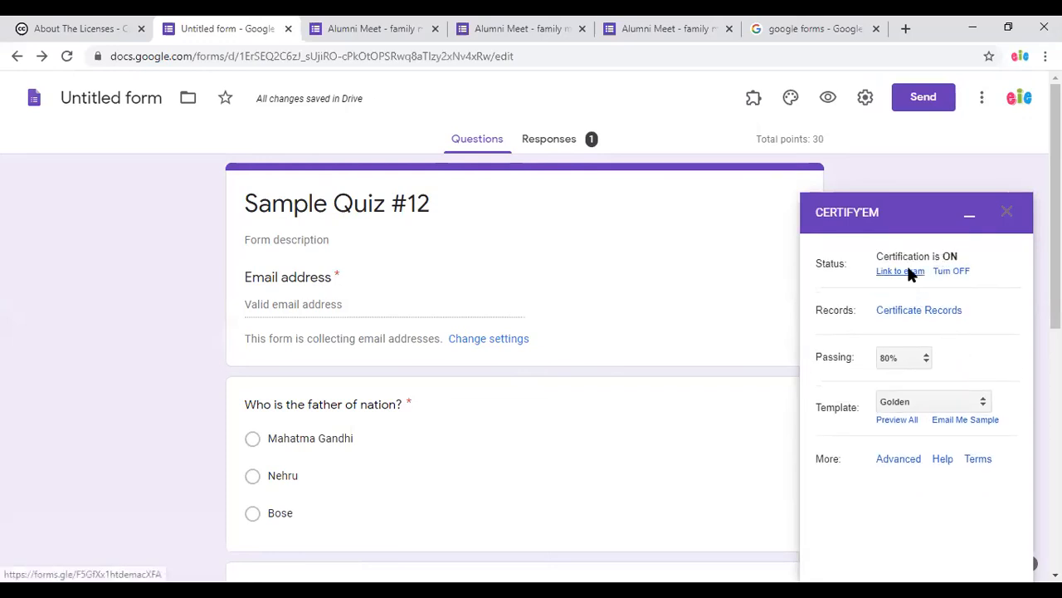
click(900, 271)
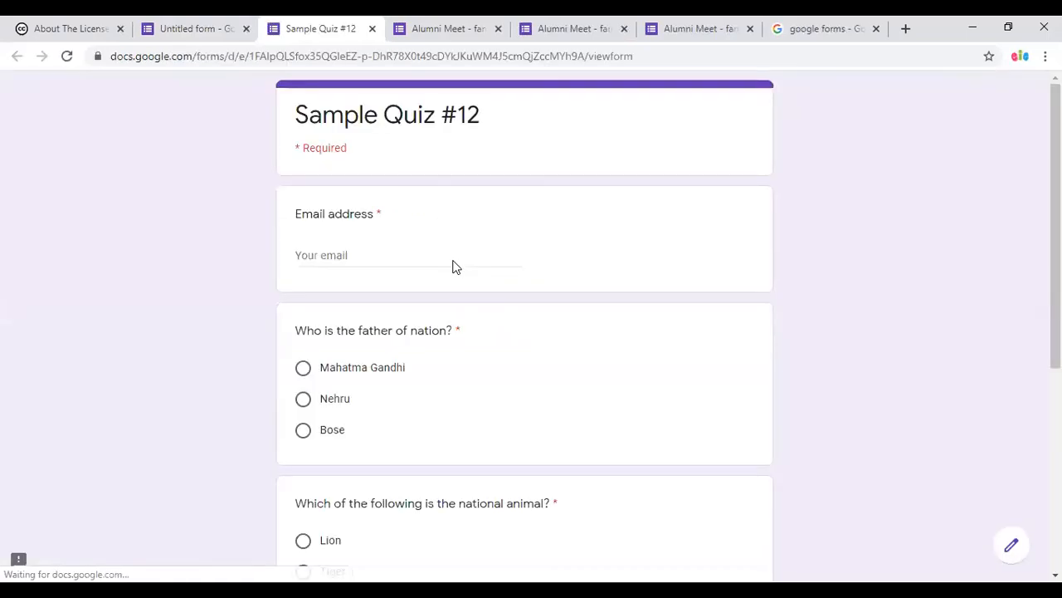
Close the live exam tab and open Certify'em's Certificate Records spreadsheet.
click(372, 28)
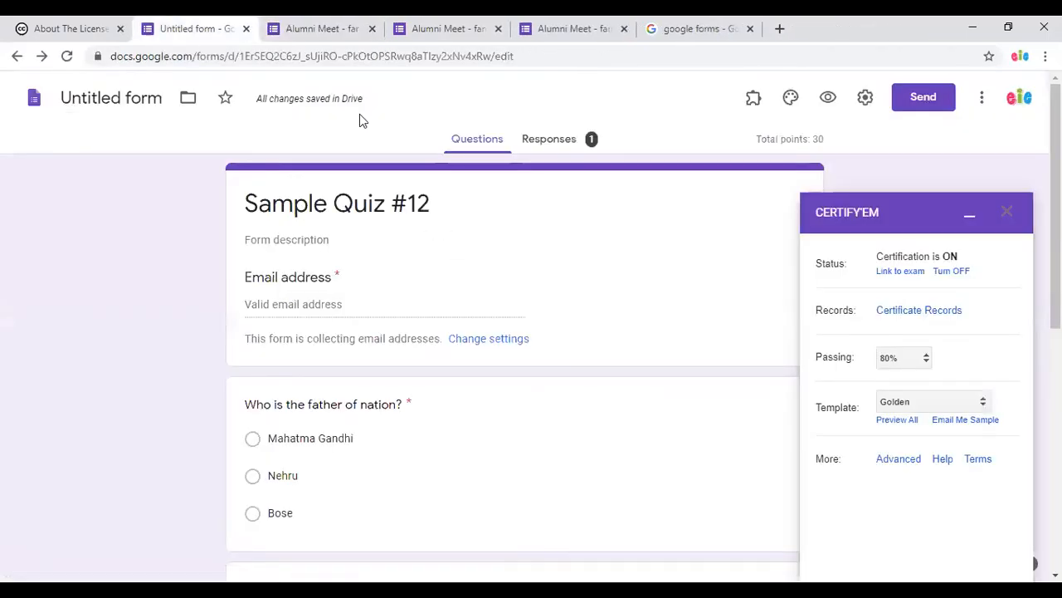
click(931, 311)
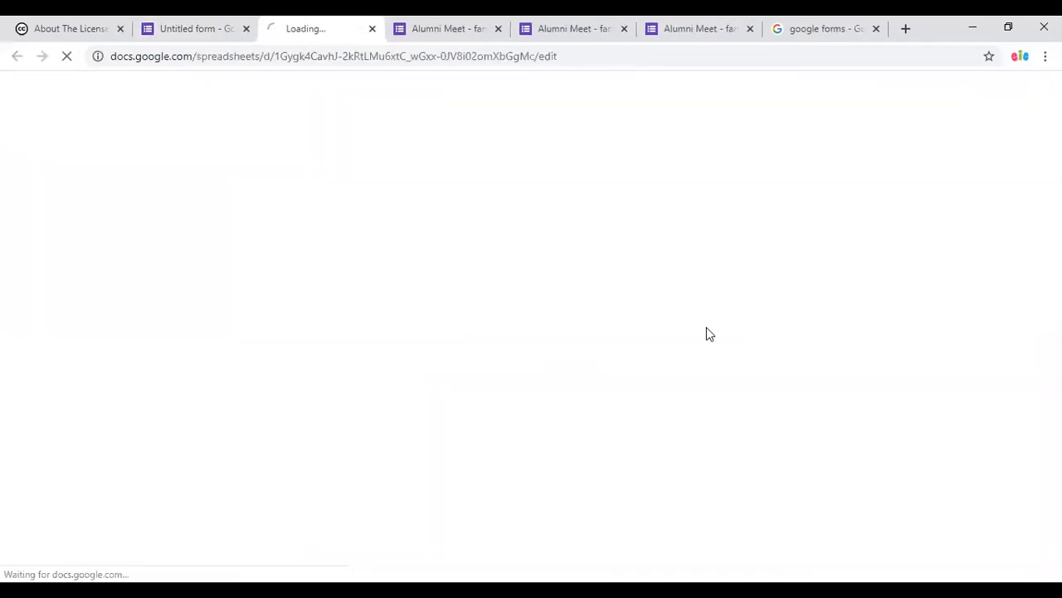
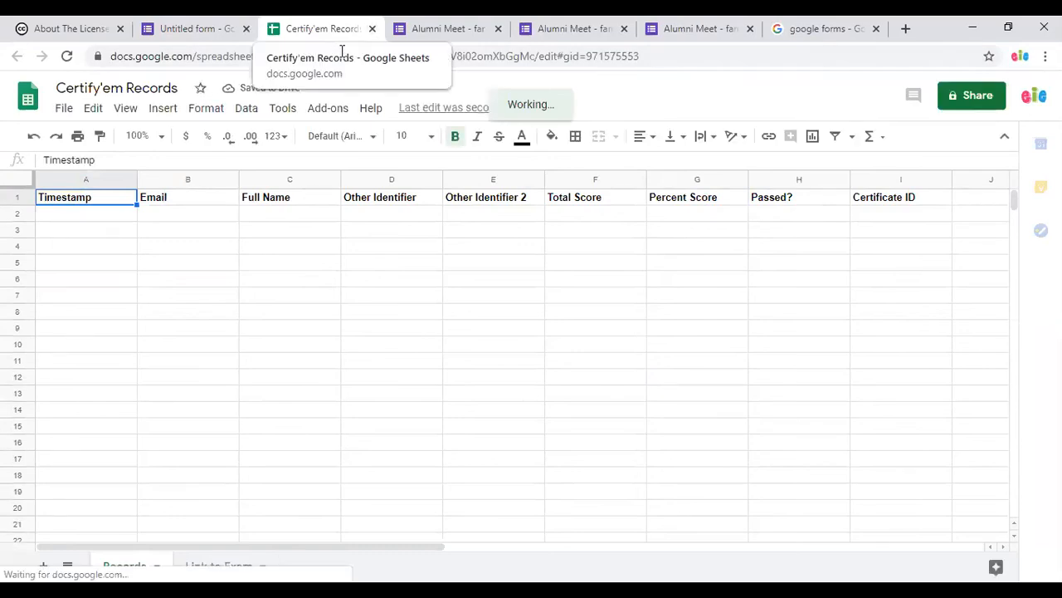
Switch from the Certify'em Records sheet back to the Sample Quiz #12 form tab.
click(198, 28)
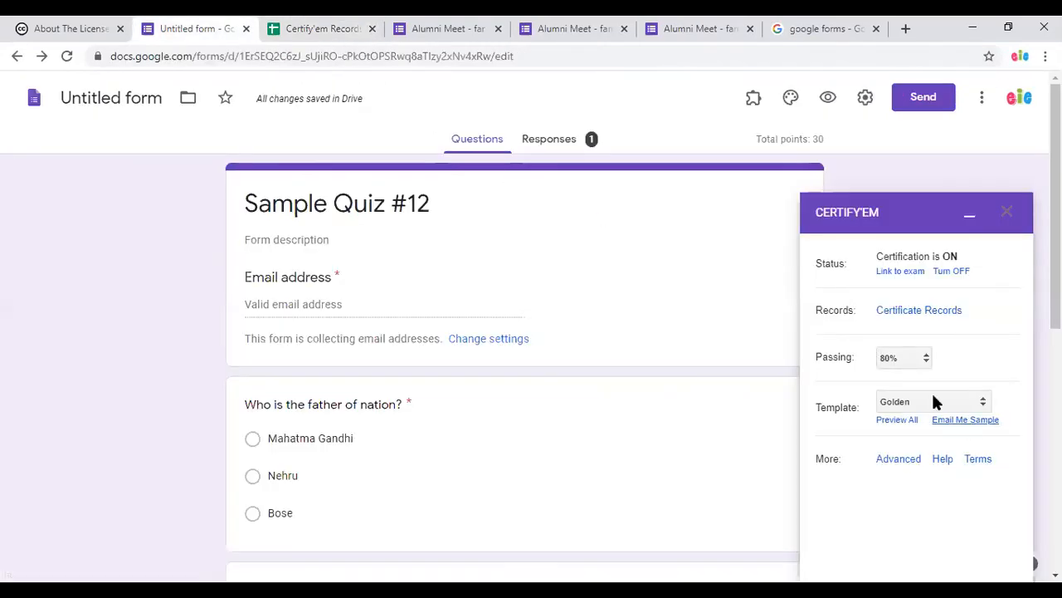
Change the Certify'em passing score from 80% to 60%, leaving the template on Golden.
click(901, 359)
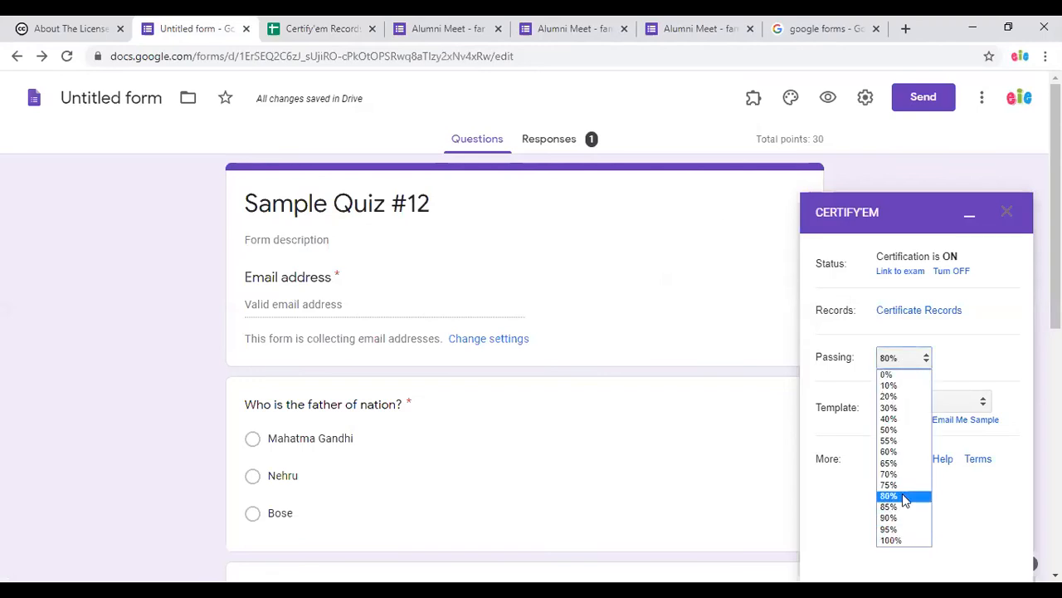
click(901, 452)
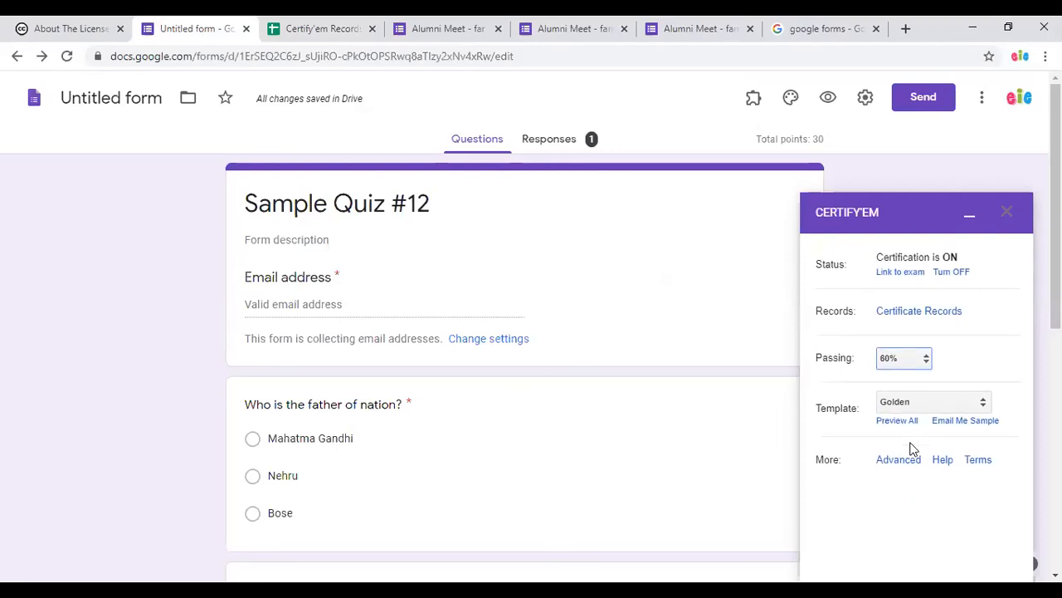
click(925, 404)
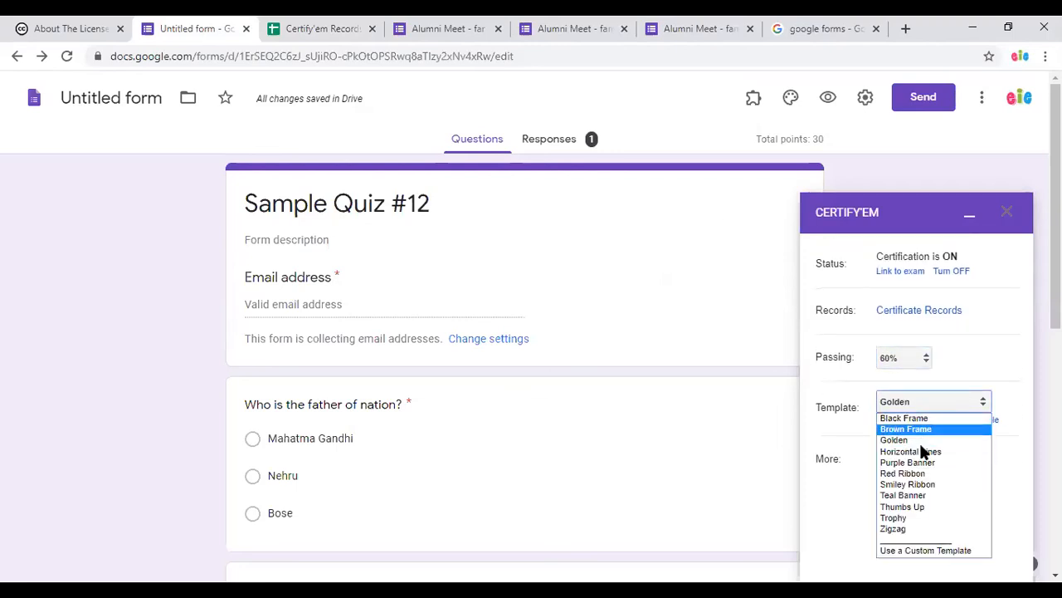
click(838, 508)
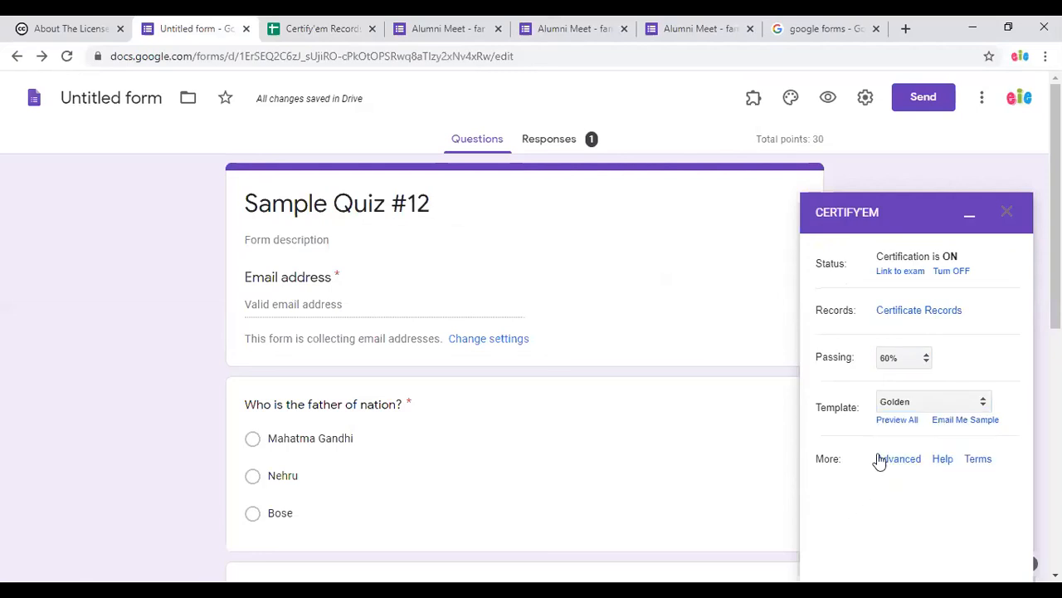
click(896, 420)
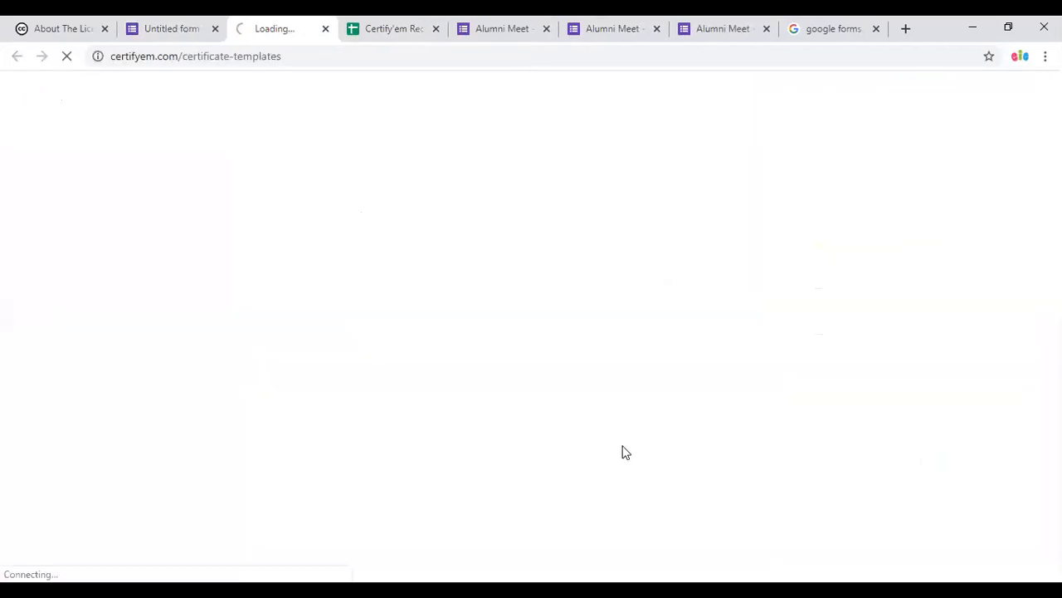
scroll(590, 463, down, 7)
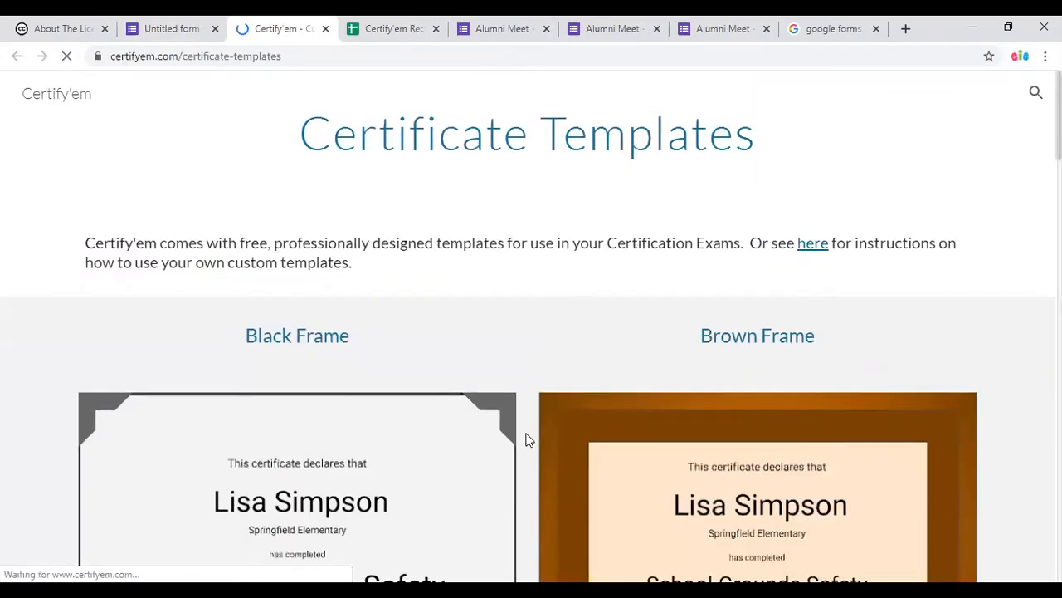
scroll(526, 440, down, 20)
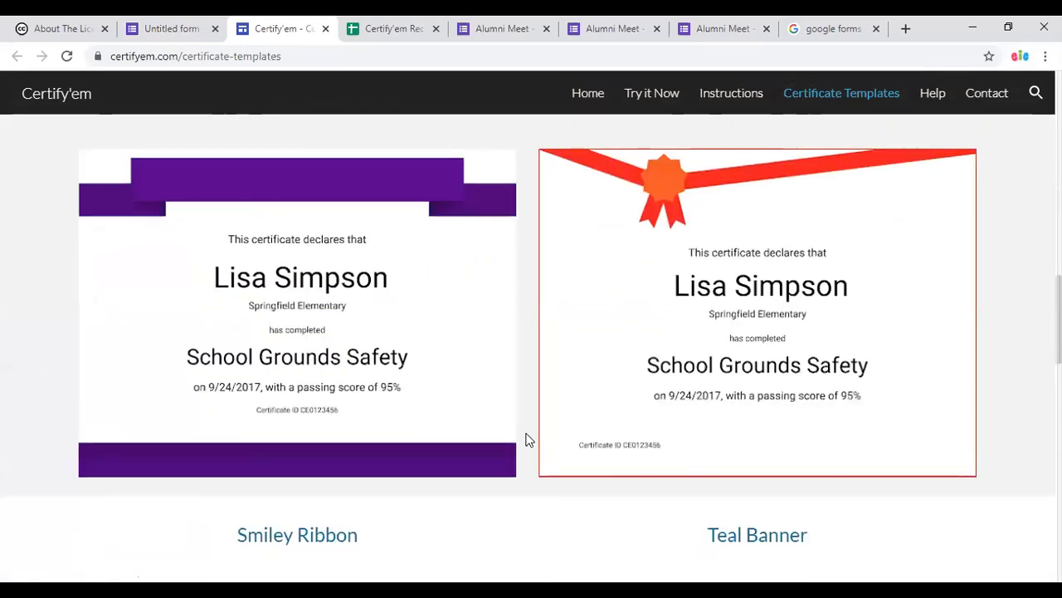
scroll(526, 440, down, 12)
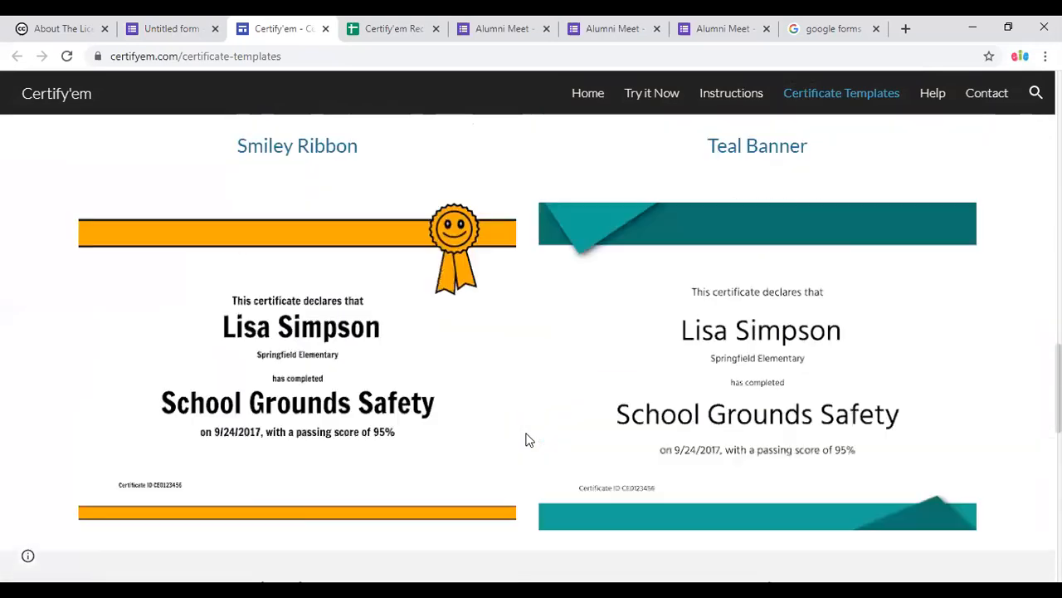
scroll(526, 438, up, 5)
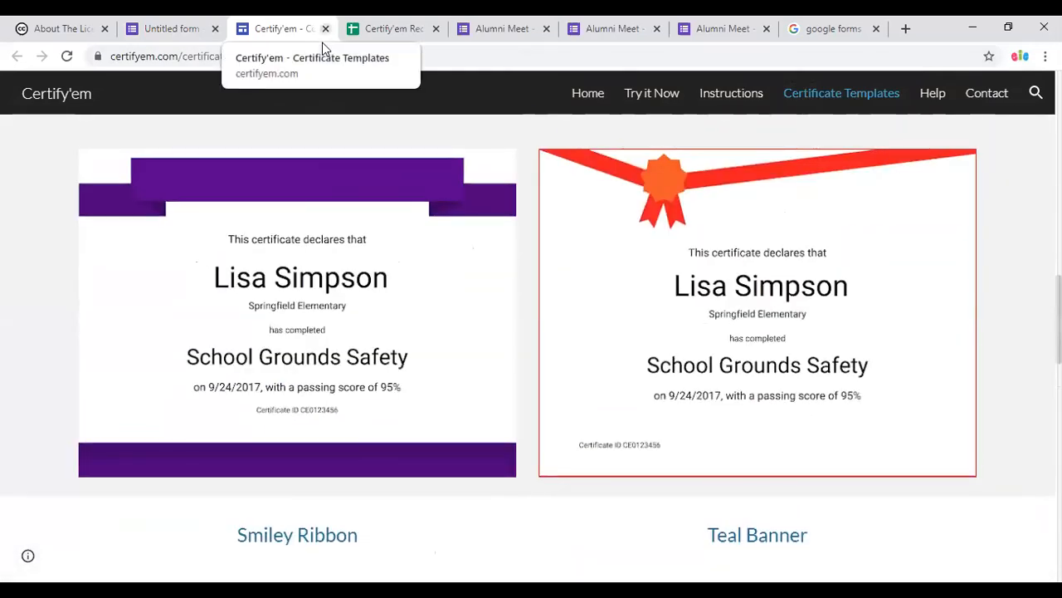
key(ctrl+w)
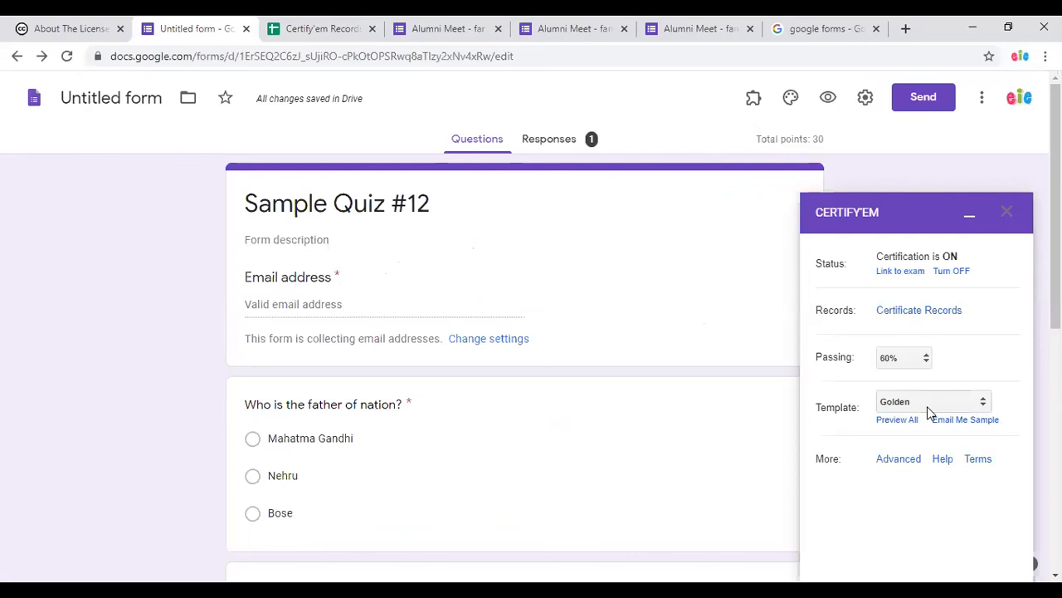
Keep the Golden template and save advanced options with PDF certificates shared by Email.
click(927, 403)
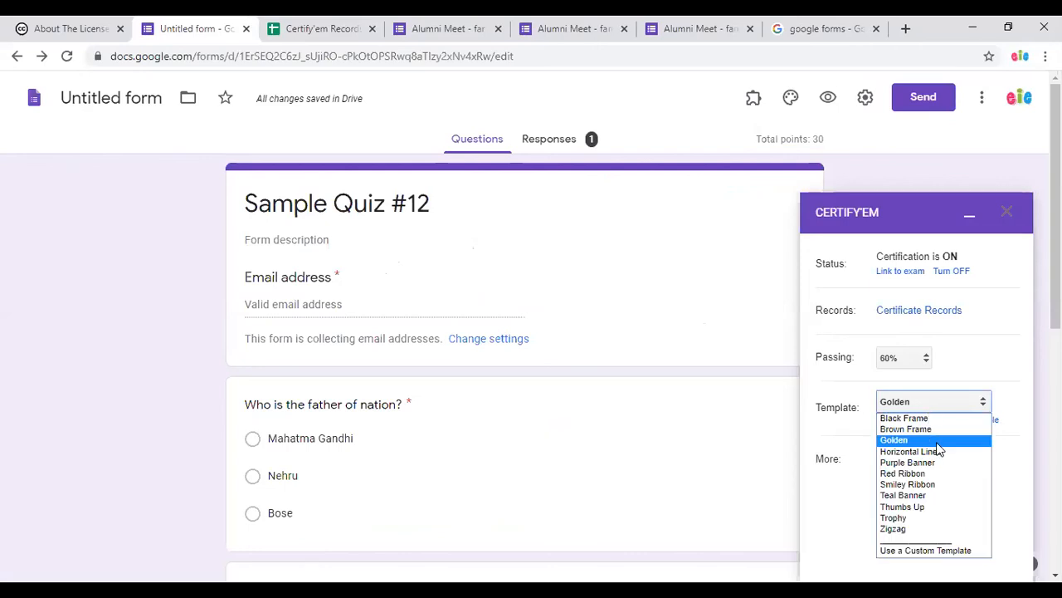
click(936, 443)
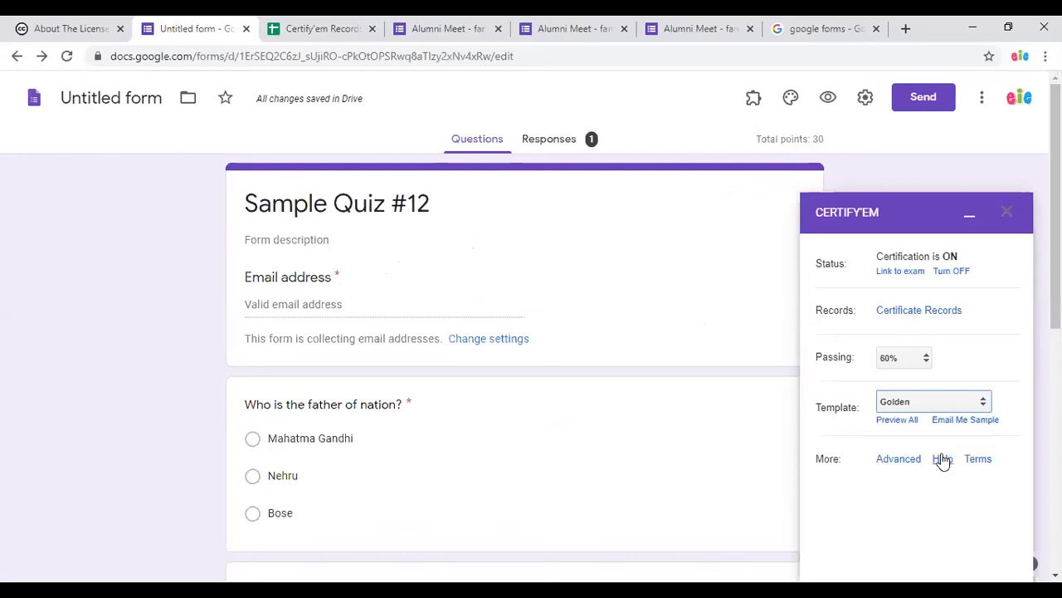
click(904, 459)
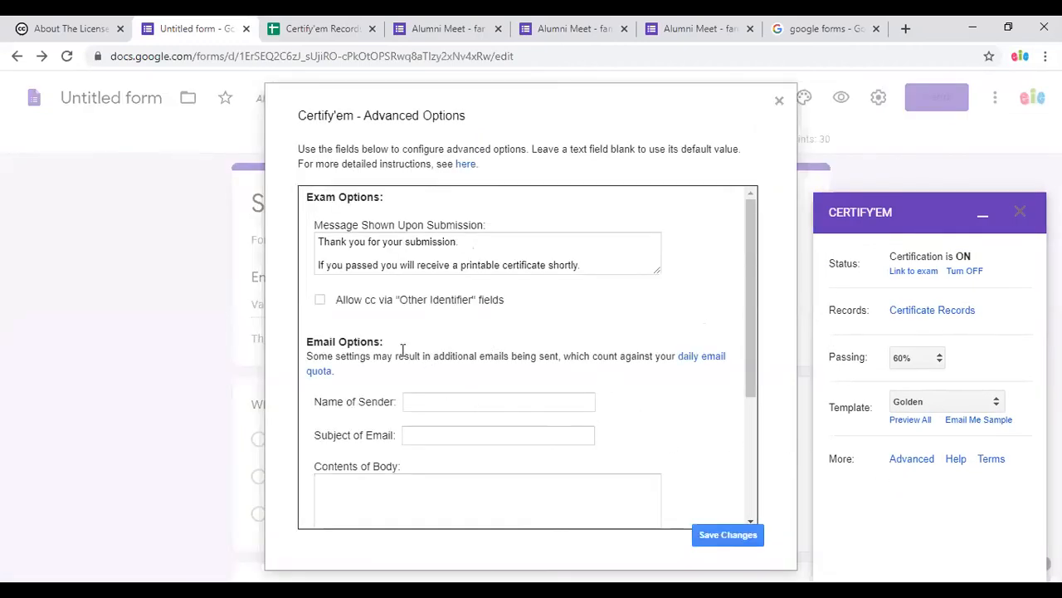
scroll(406, 396, down, 1)
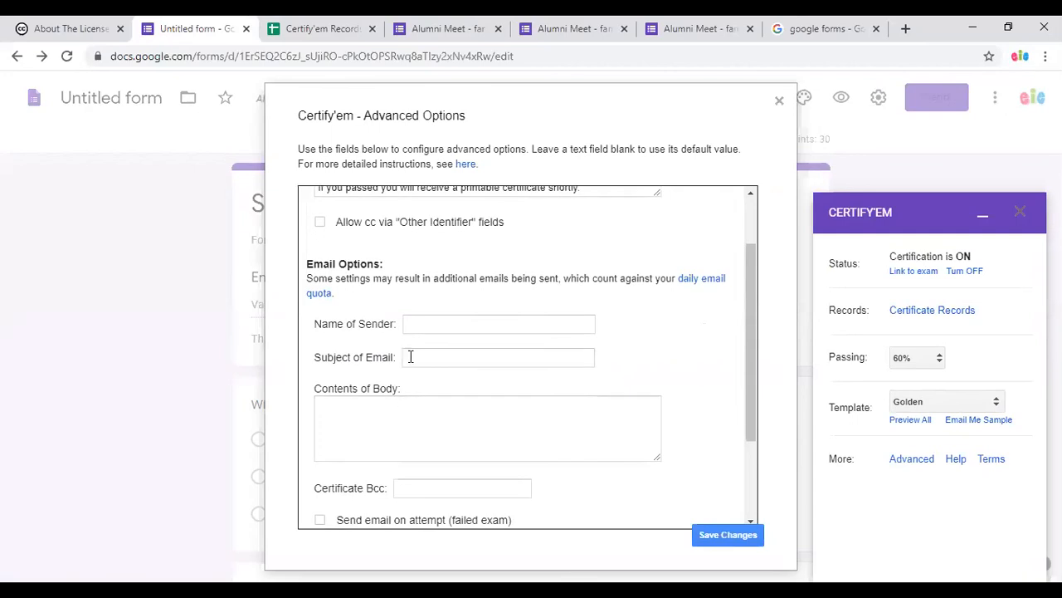
scroll(419, 428, down, 2)
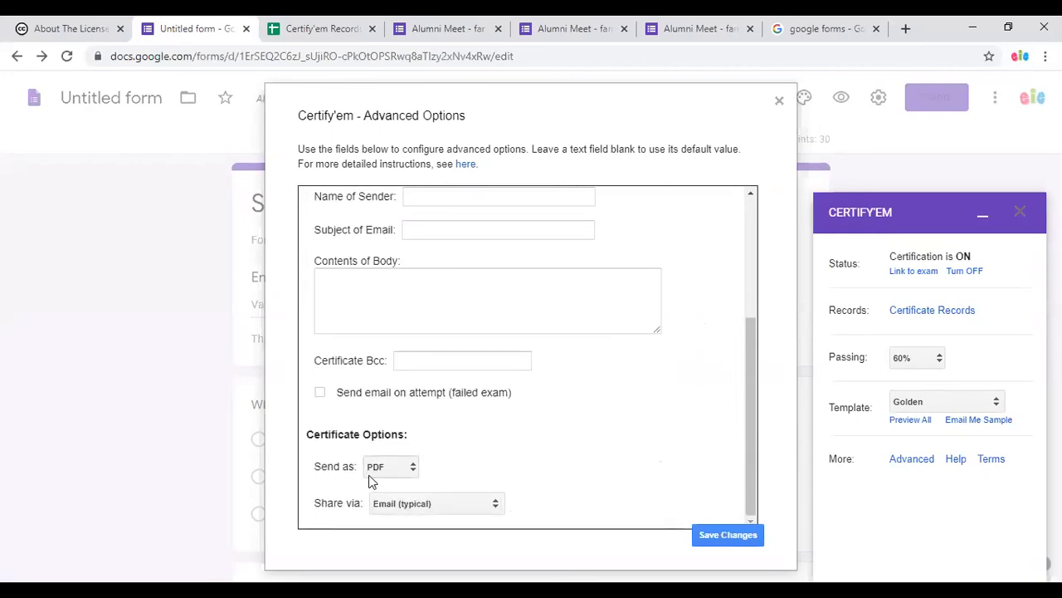
click(421, 503)
click(460, 517)
click(718, 535)
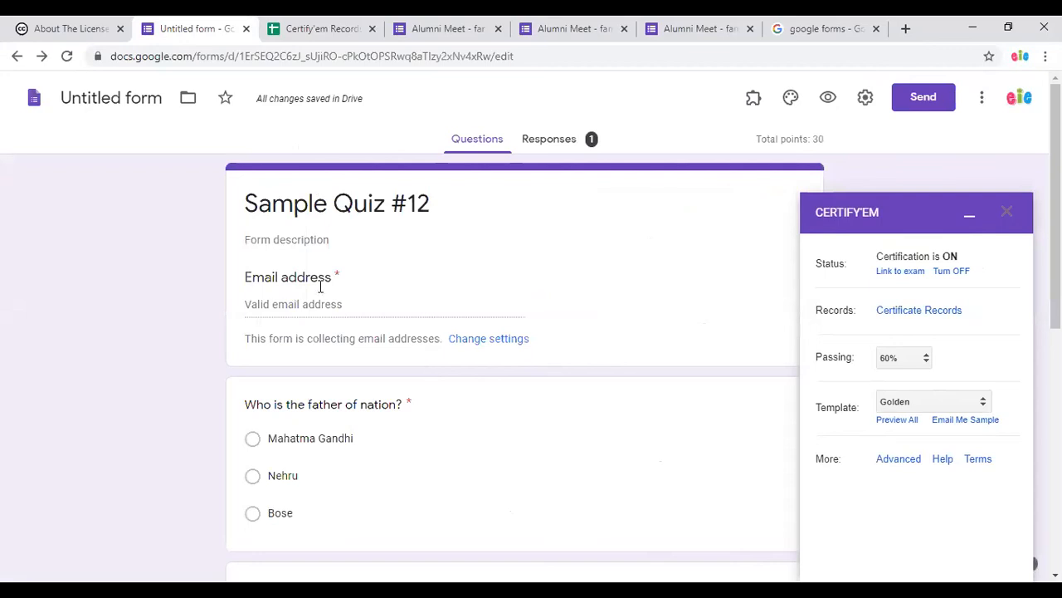
Preview the quiz as a respondent and fill in the email address.
click(828, 100)
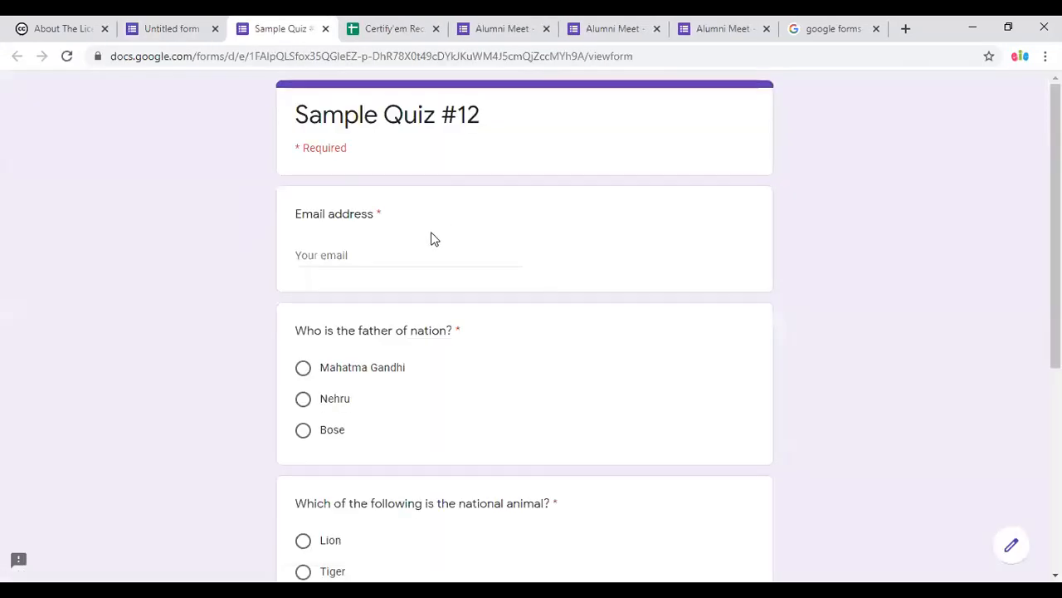
click(405, 256)
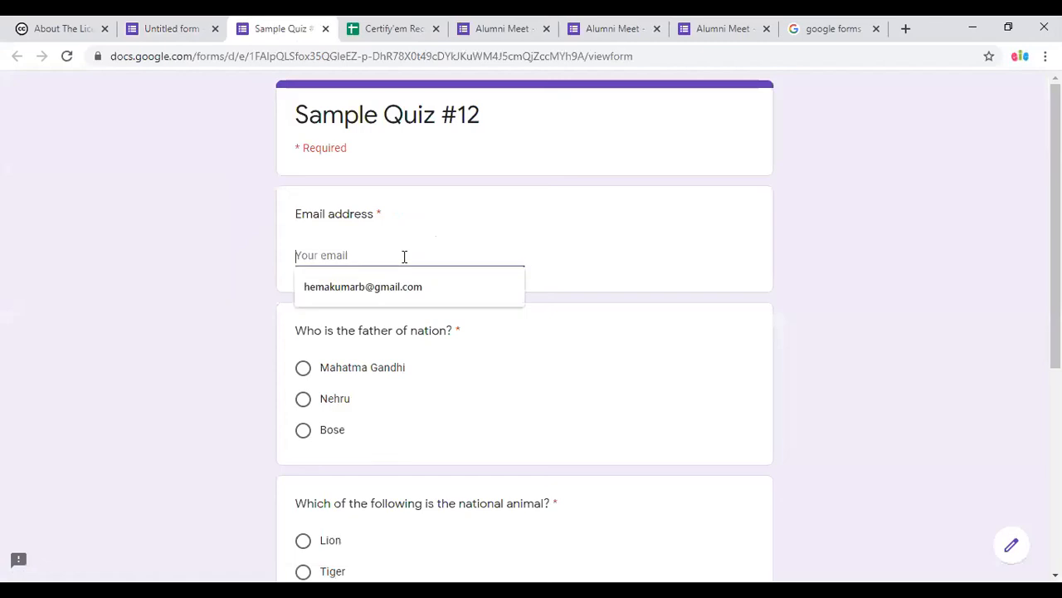
click(397, 290)
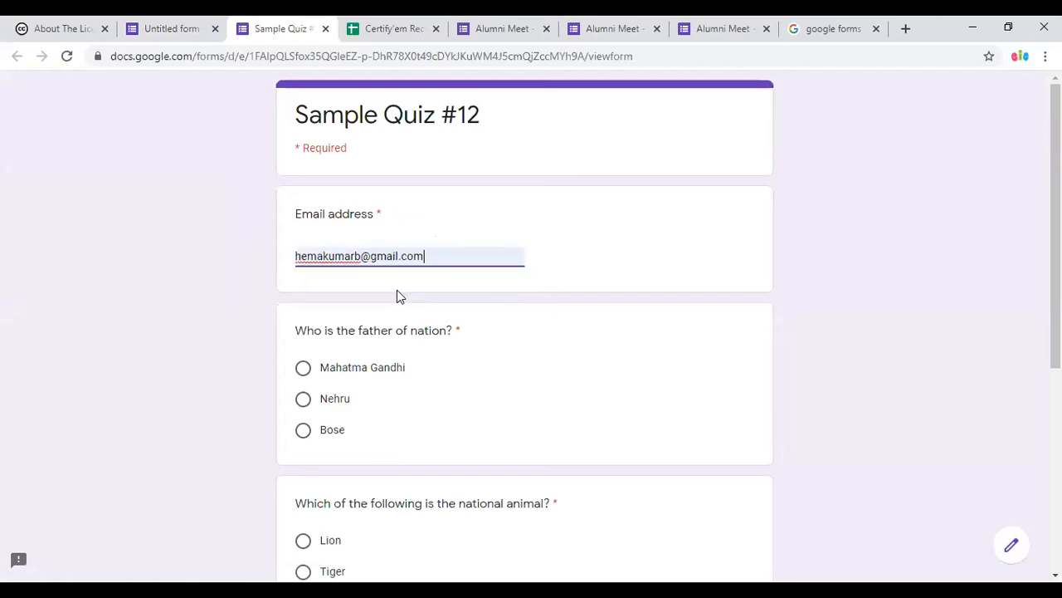
Answer Mahatma Gandhi, Tiger and 'repeats itself after particular time T', then submit.
click(304, 372)
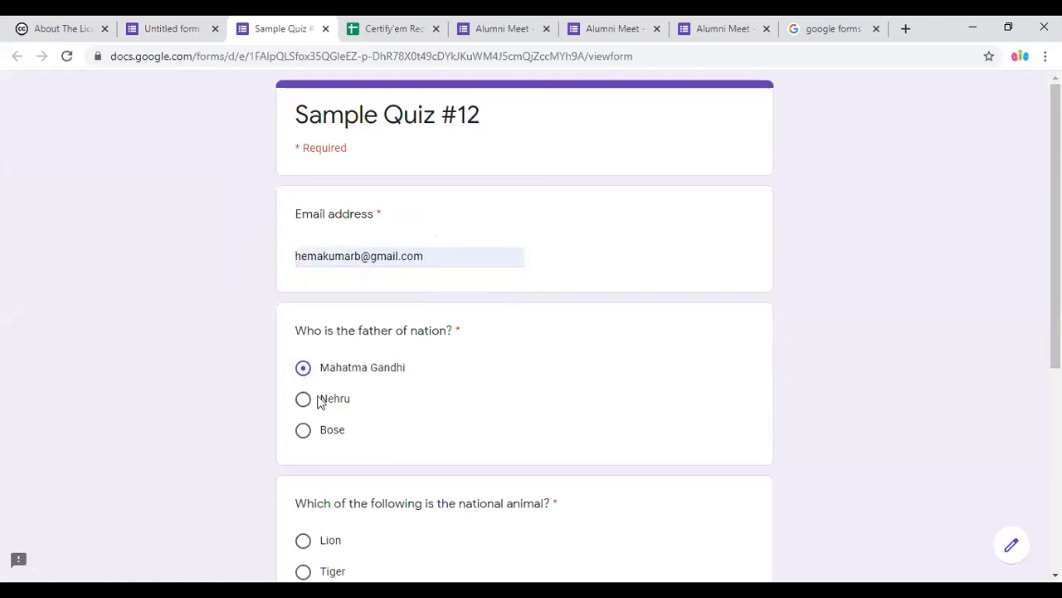
scroll(318, 398, down, 2)
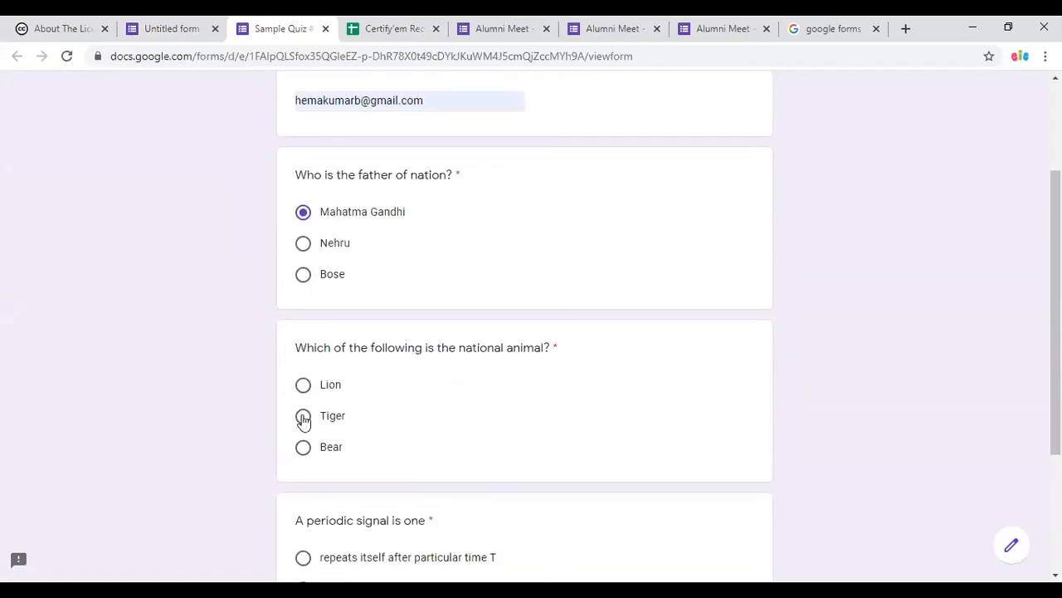
click(303, 417)
scroll(345, 473, down, 3)
click(303, 353)
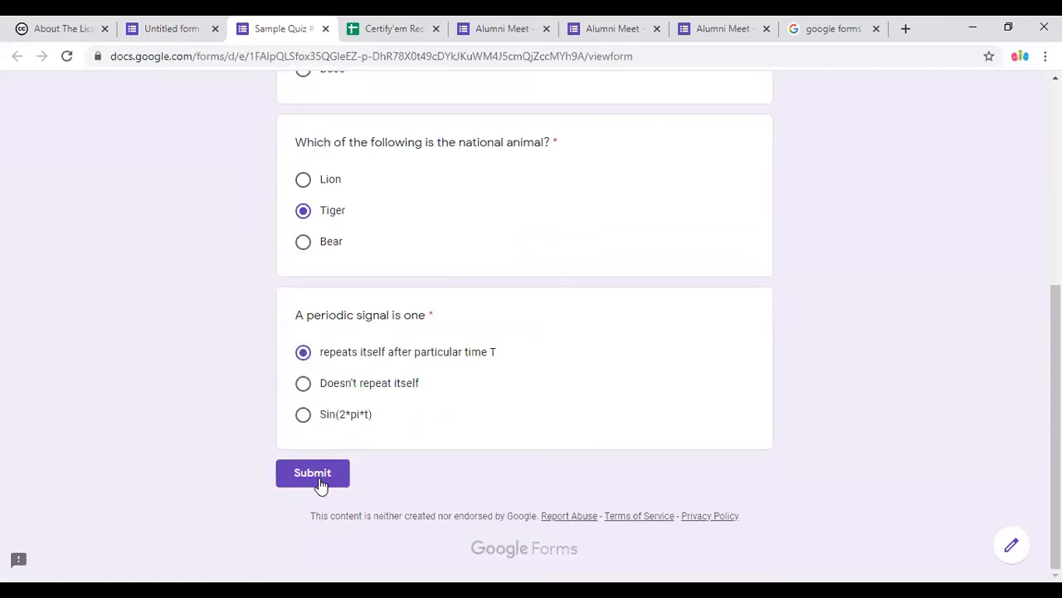
click(315, 475)
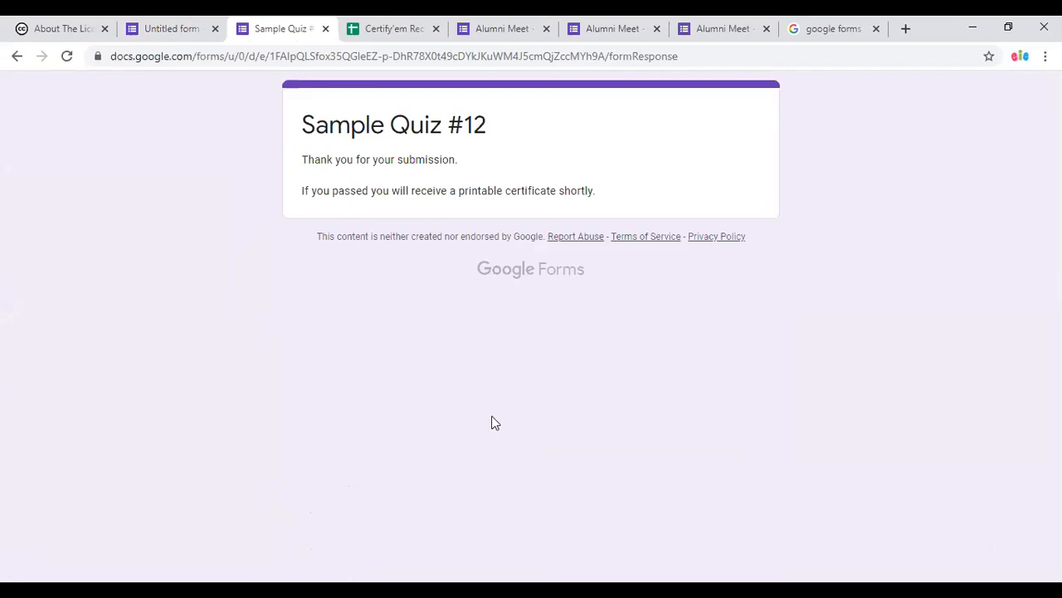
click(357, 593)
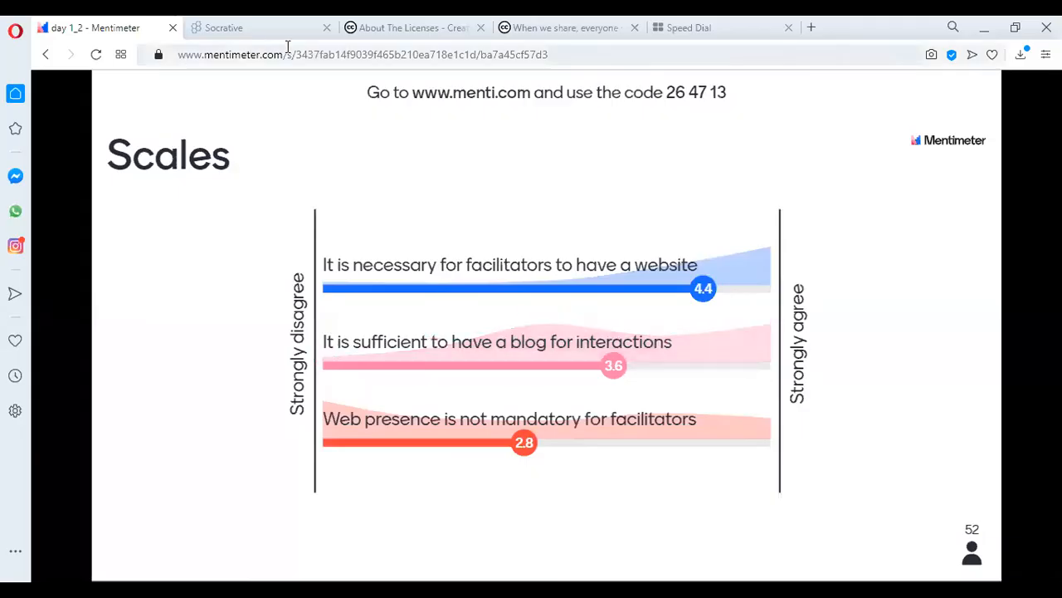
Open a new browser tab and go to gmail.com.
key(ctrl+t)
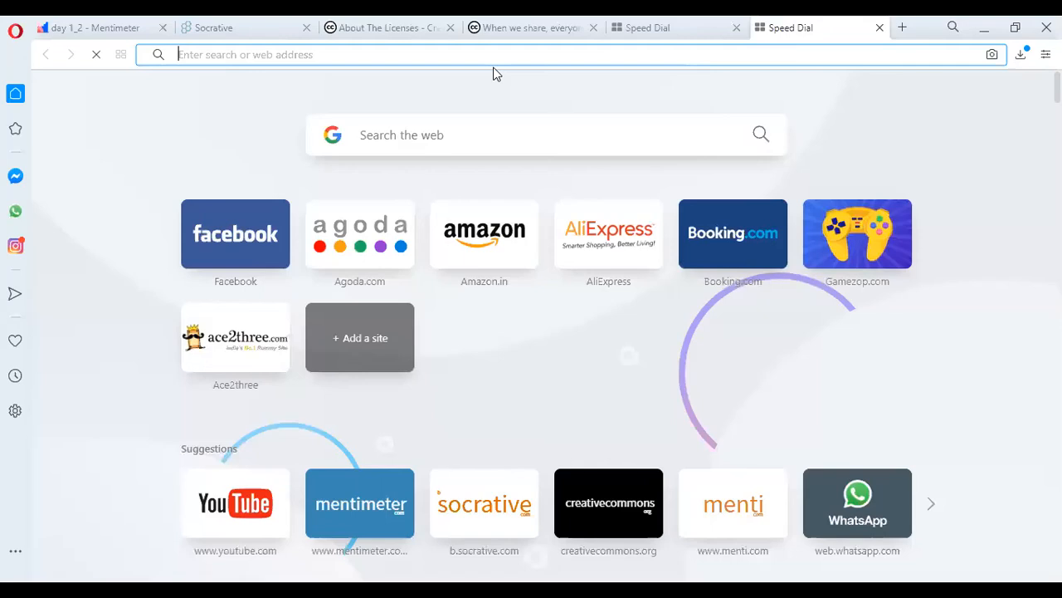
text(g)
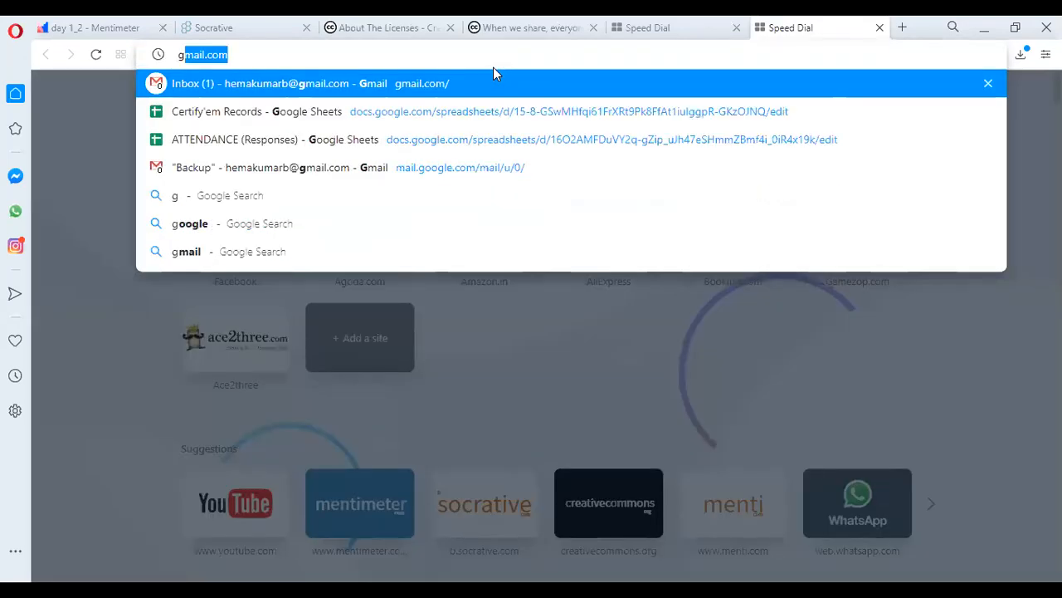
key(Return)
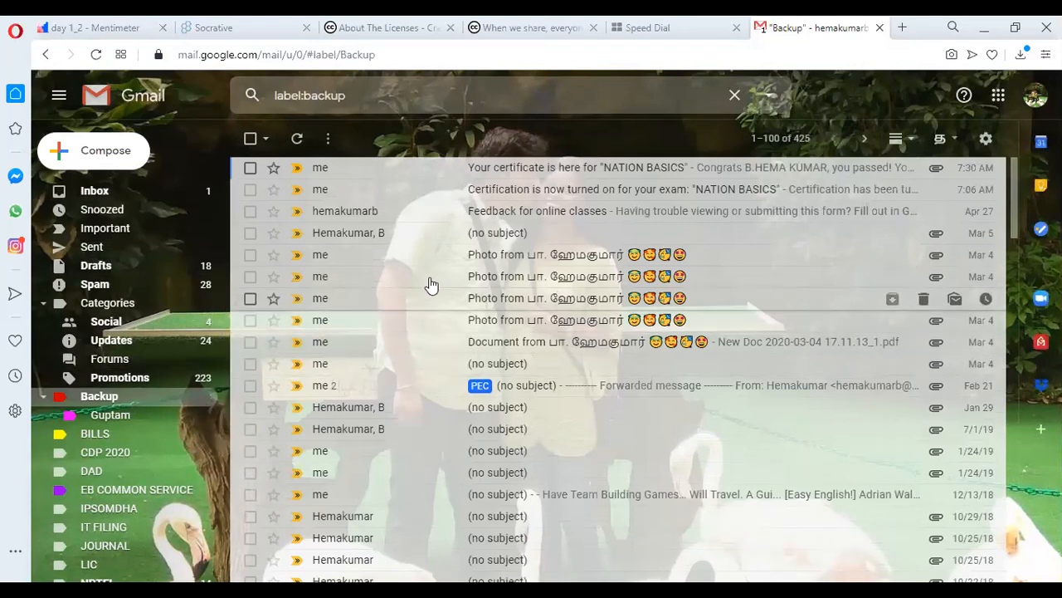
click(566, 178)
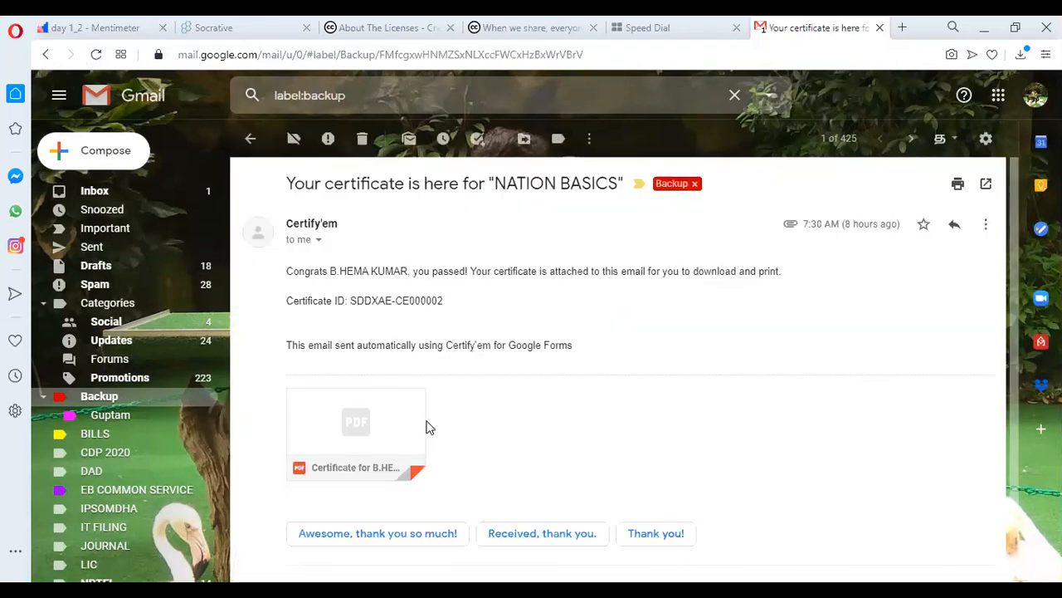
mouse_move(377, 426)
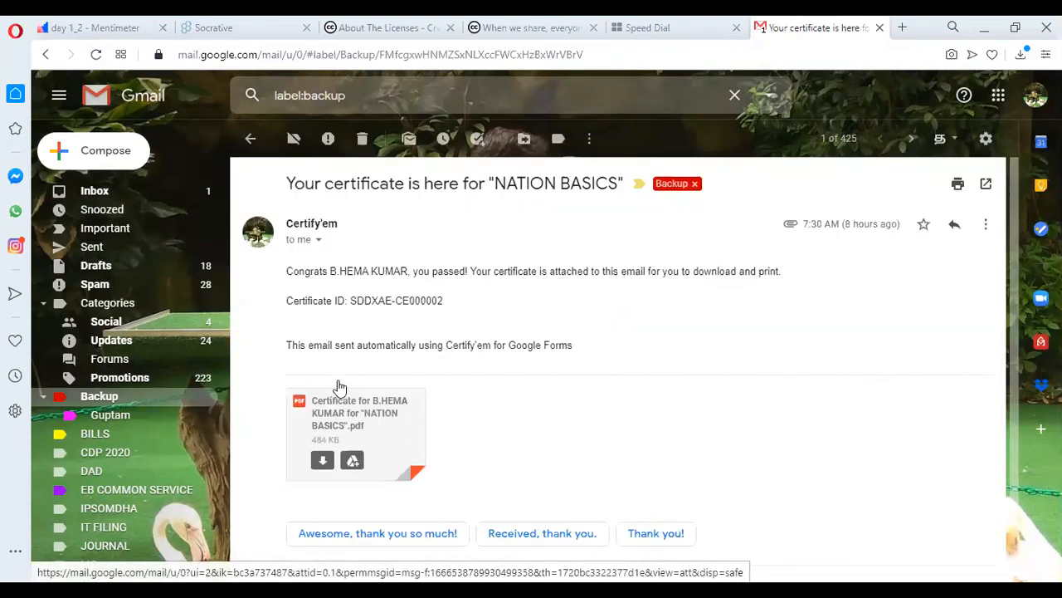
click(392, 419)
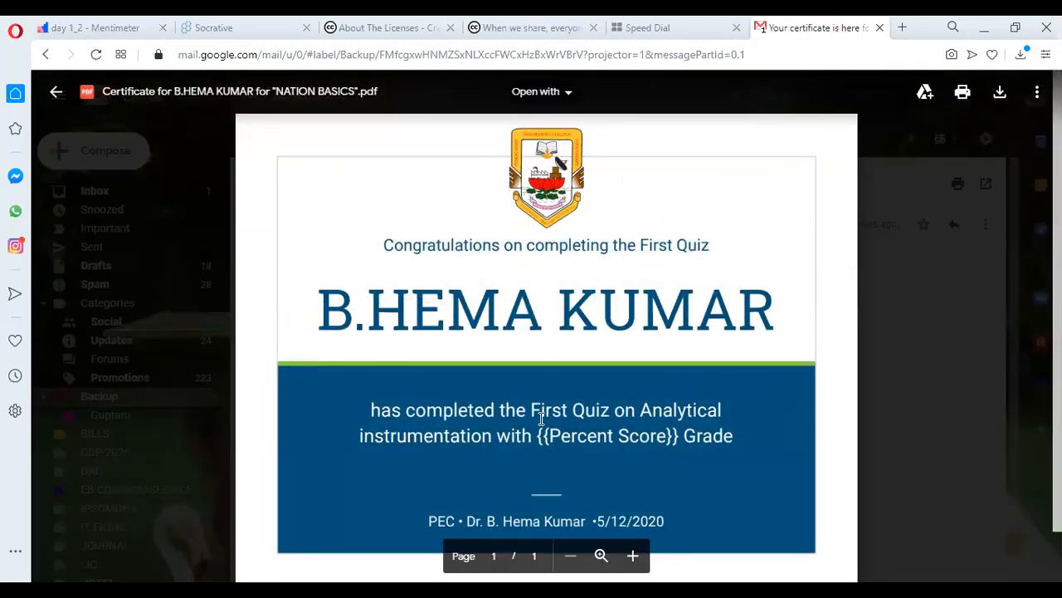
click(930, 353)
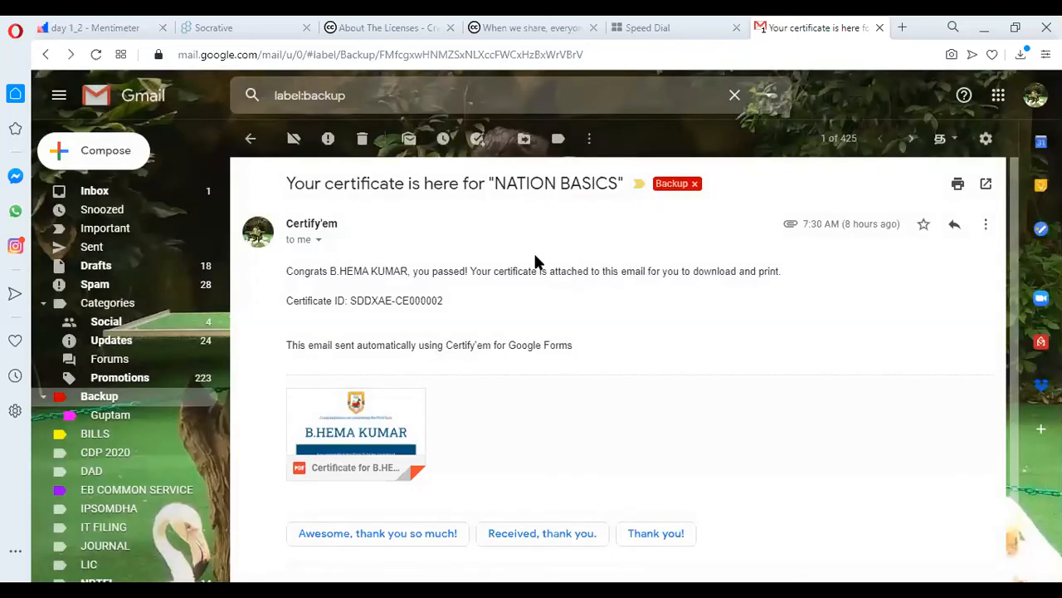
click(251, 139)
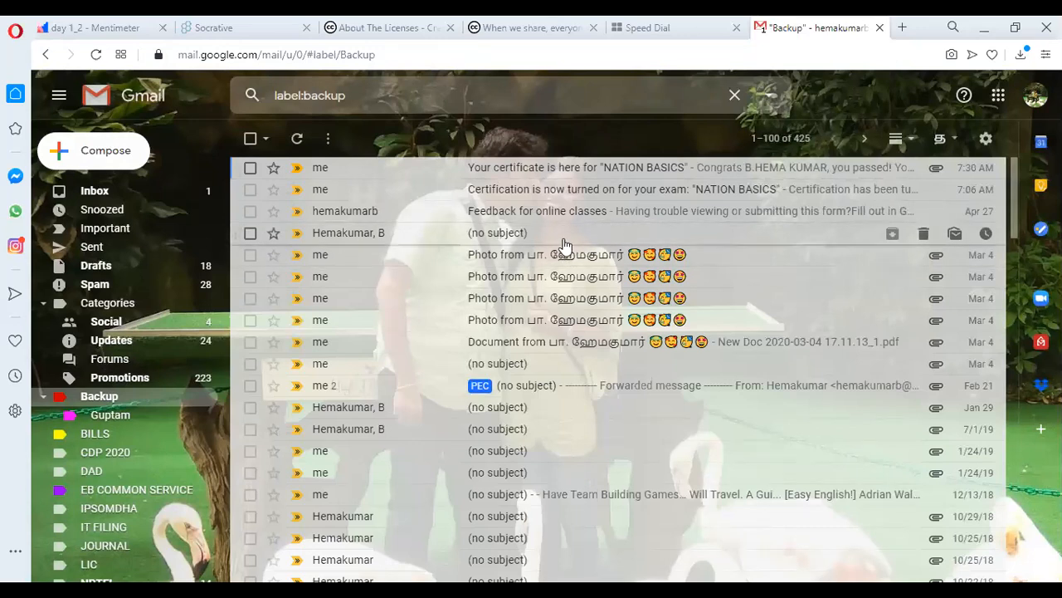
click(96, 55)
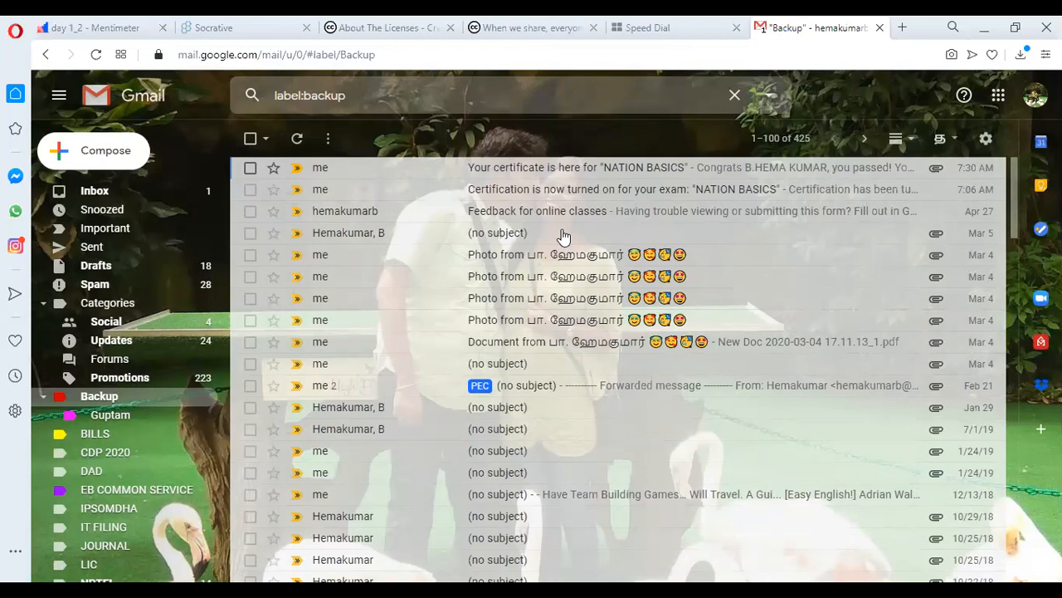
key(alt+Tab)
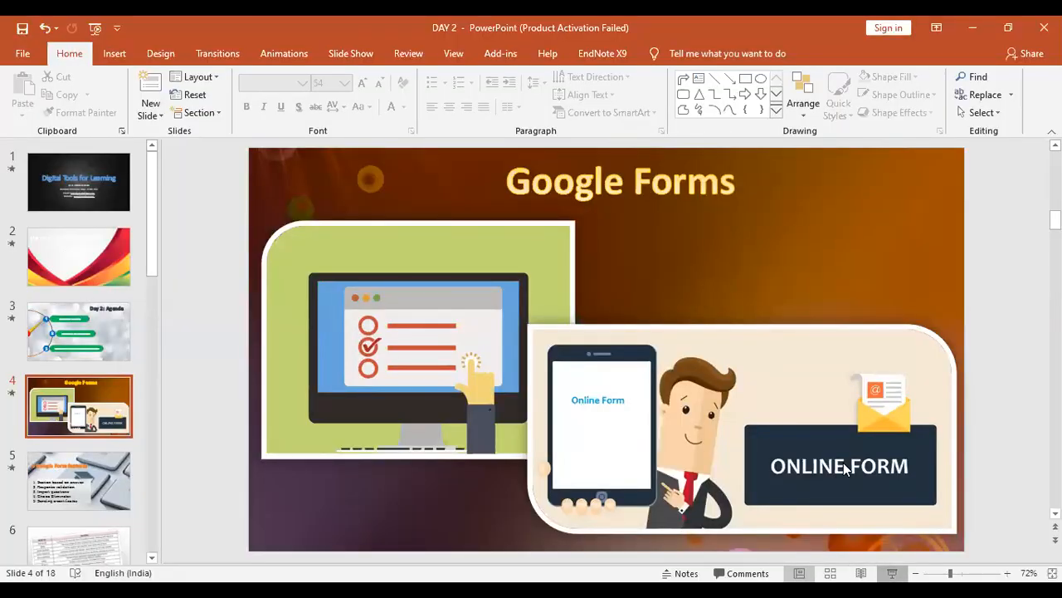
key(shift+F5)
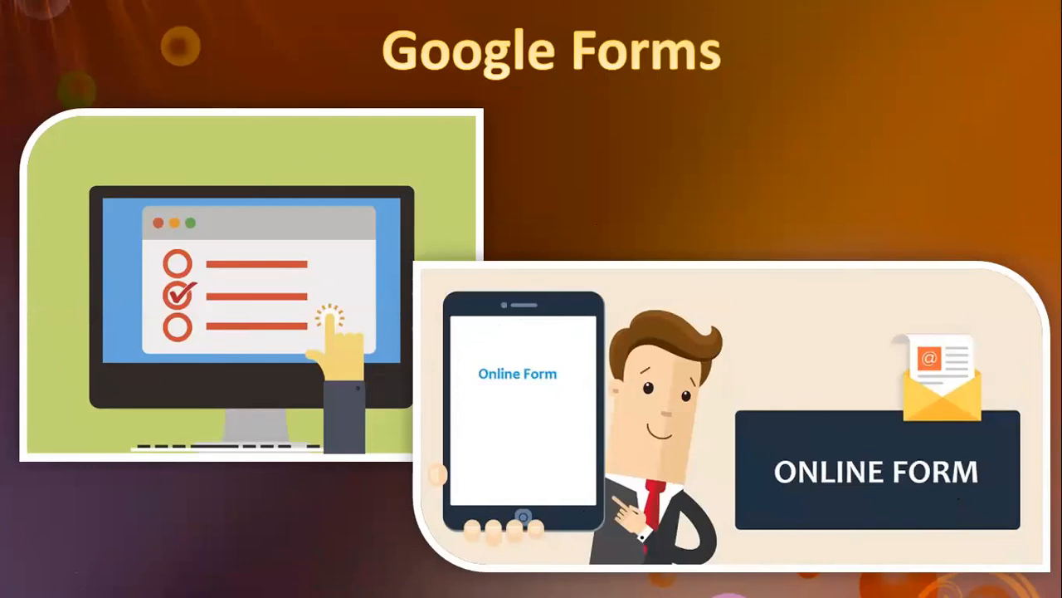
key(Right)
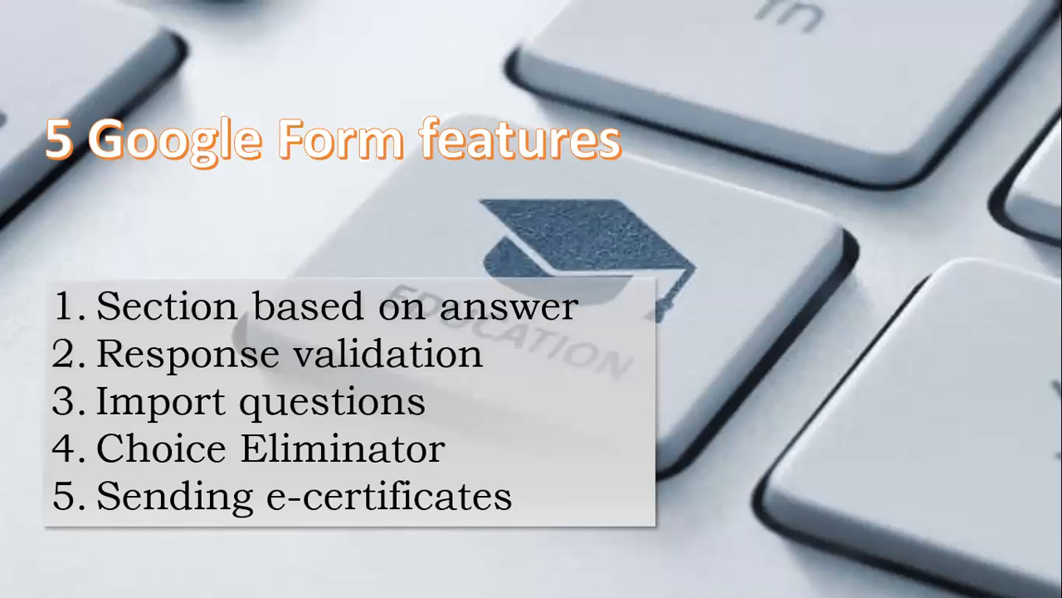
click(803, 347)
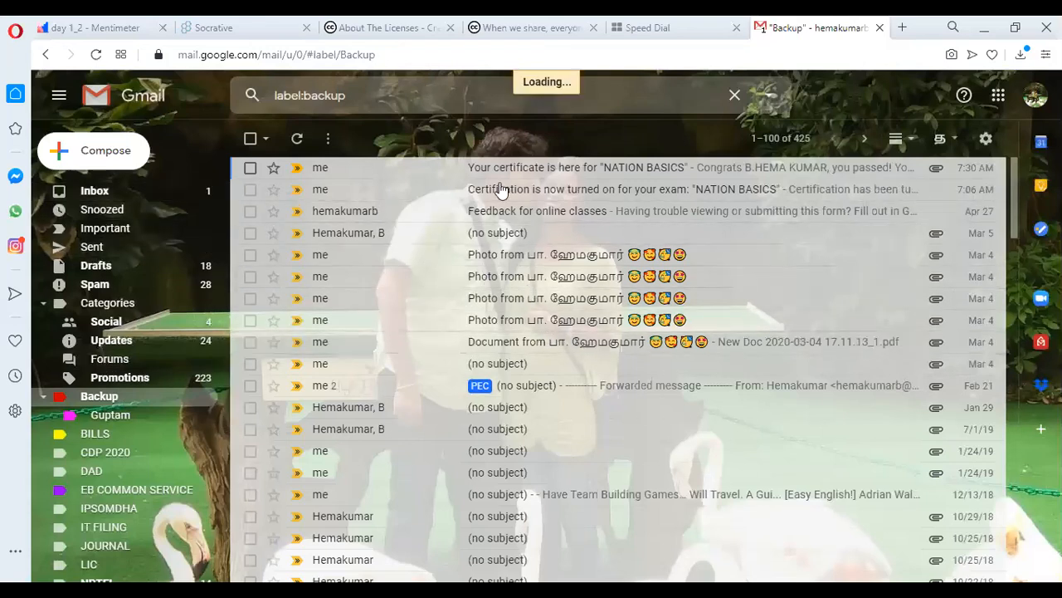
Browse the Inbox, Backup label, Updates and Promotions, then switch to the Certify'em Records sheet.
click(94, 191)
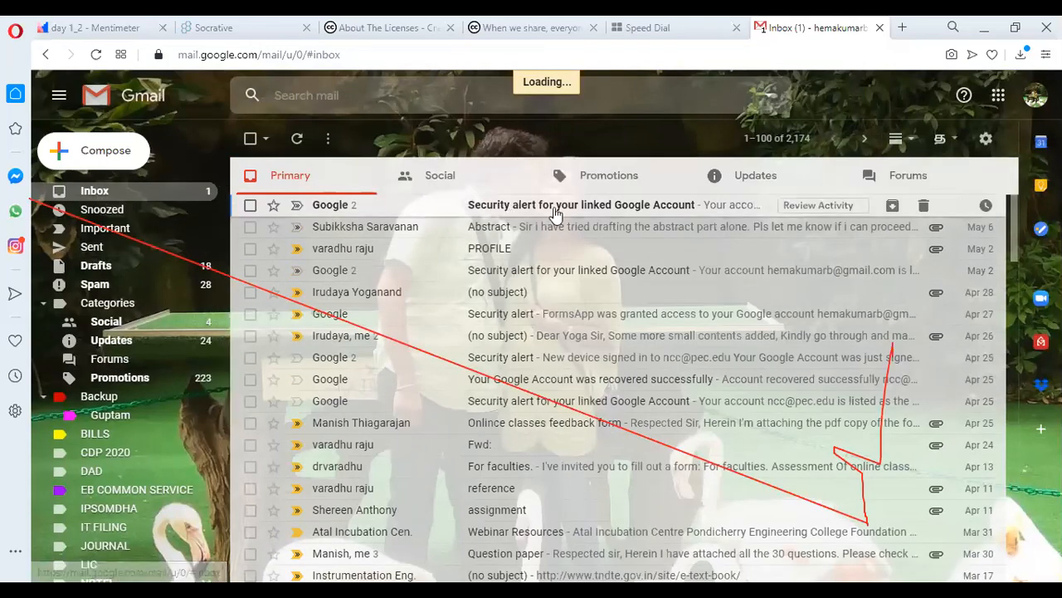
click(882, 78)
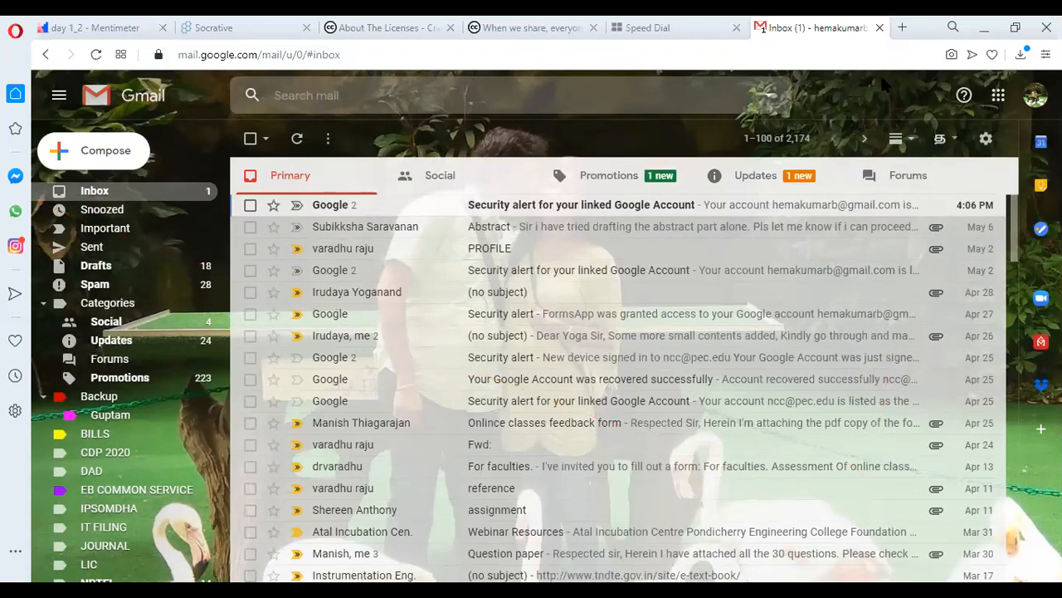
click(111, 398)
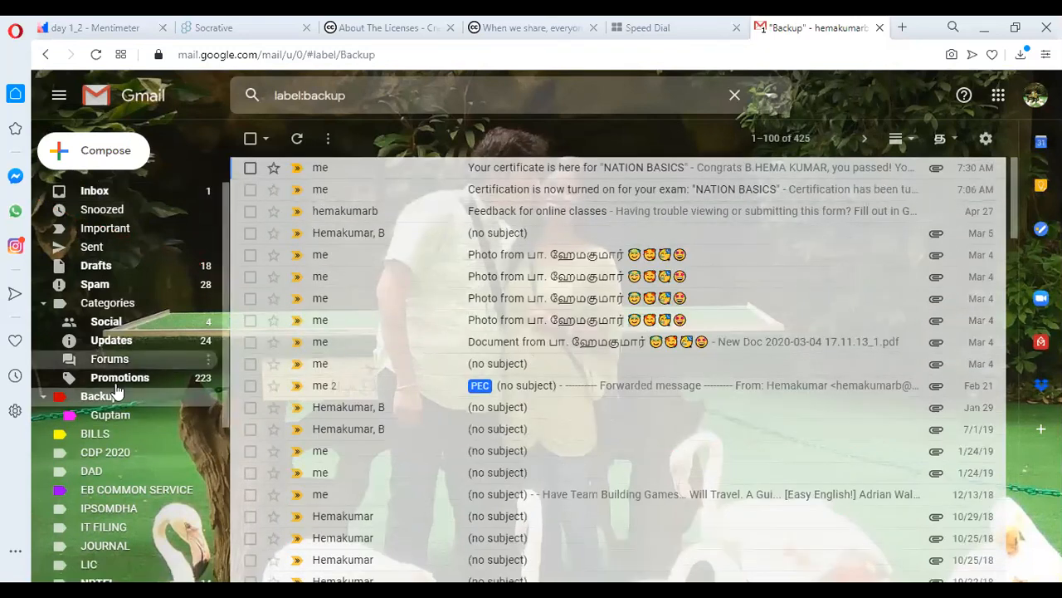
click(126, 187)
mouse_move(786, 160)
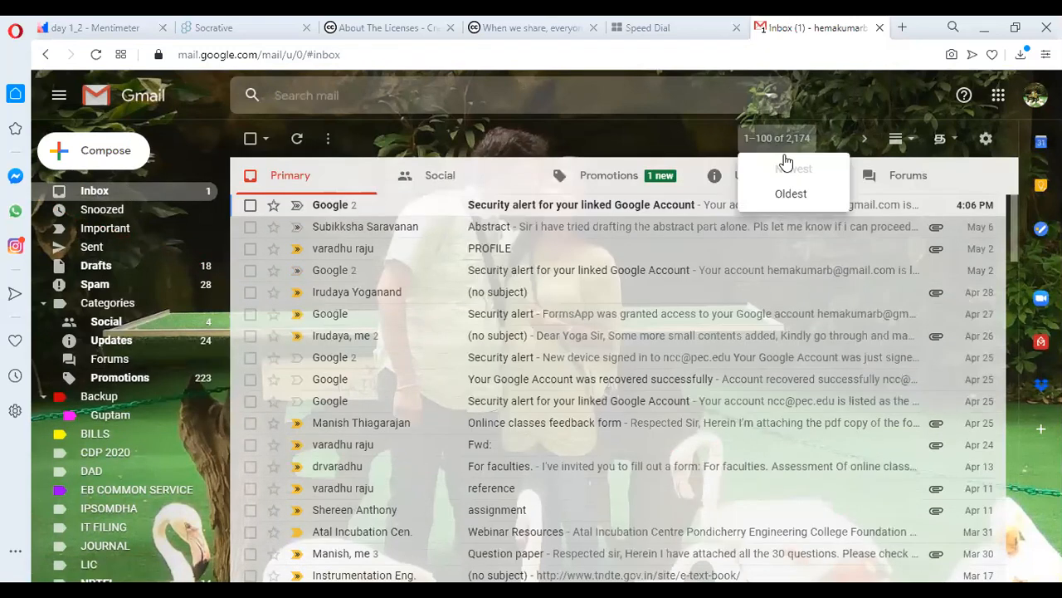
click(740, 179)
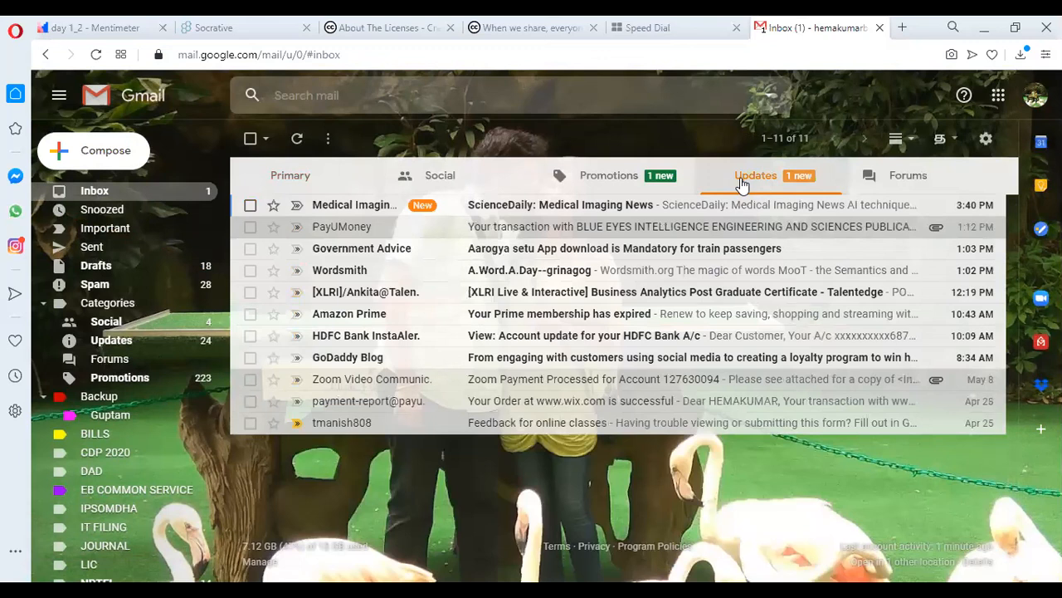
click(594, 177)
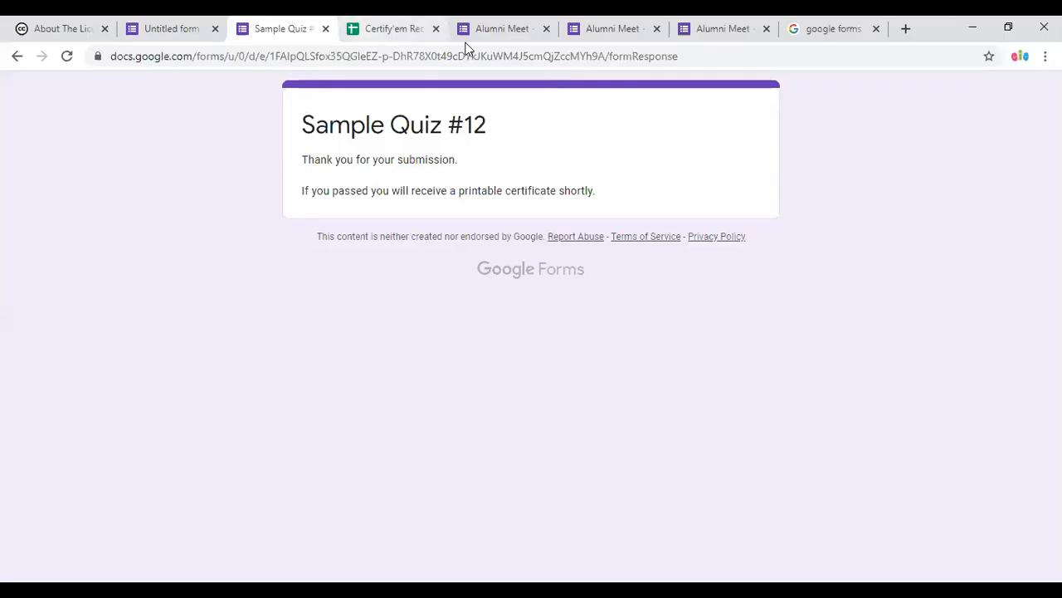
key(ctrl+Tab)
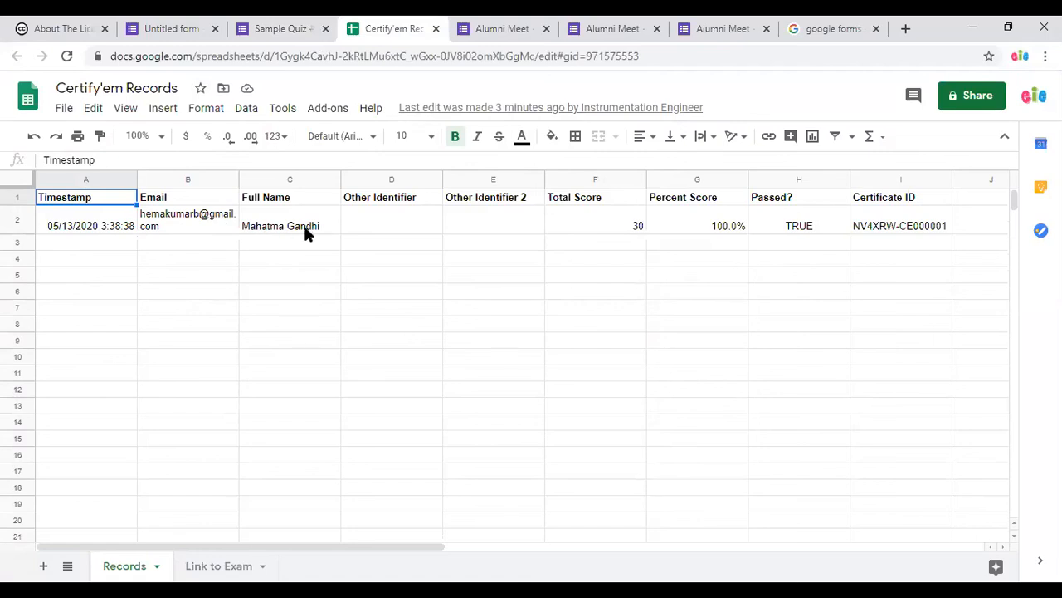
Cycle through the quiz editor and Records sheet tabs, ending on the submission confirmation page.
key(ctrl+shift+Tab)
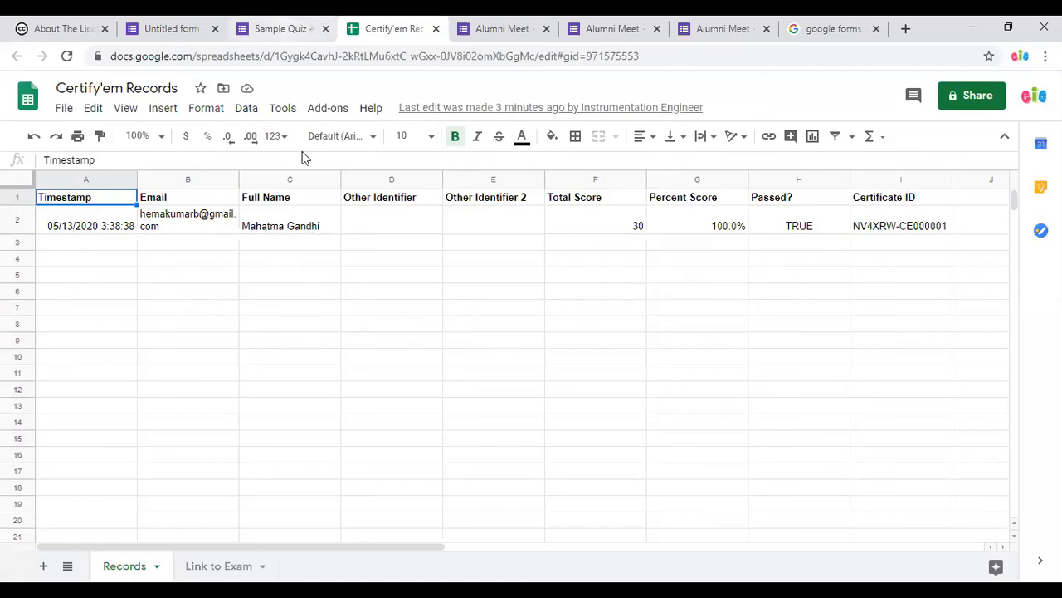
key(ctrl+shift+Tab)
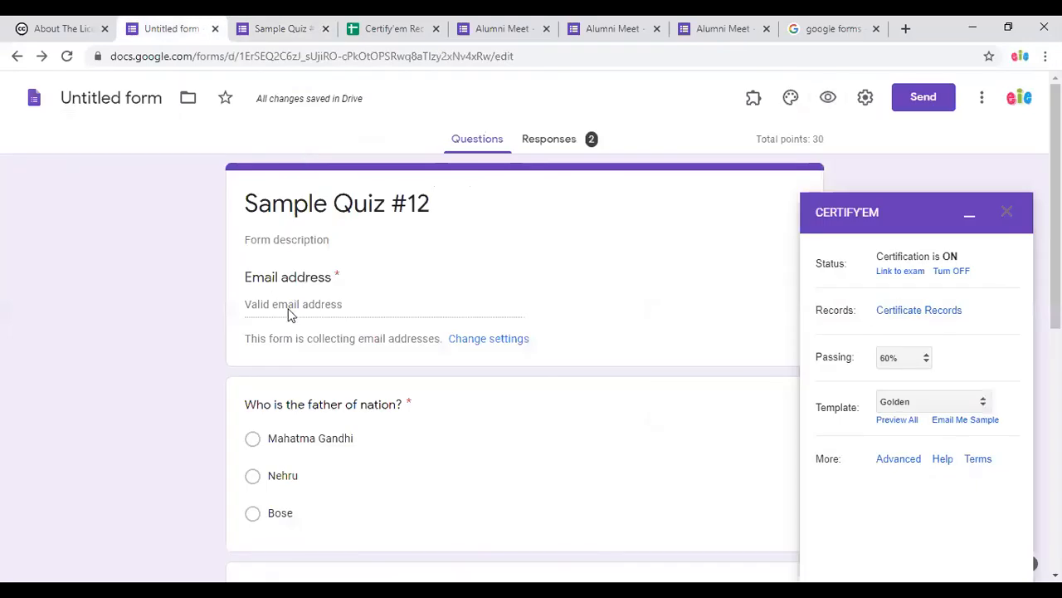
click(385, 29)
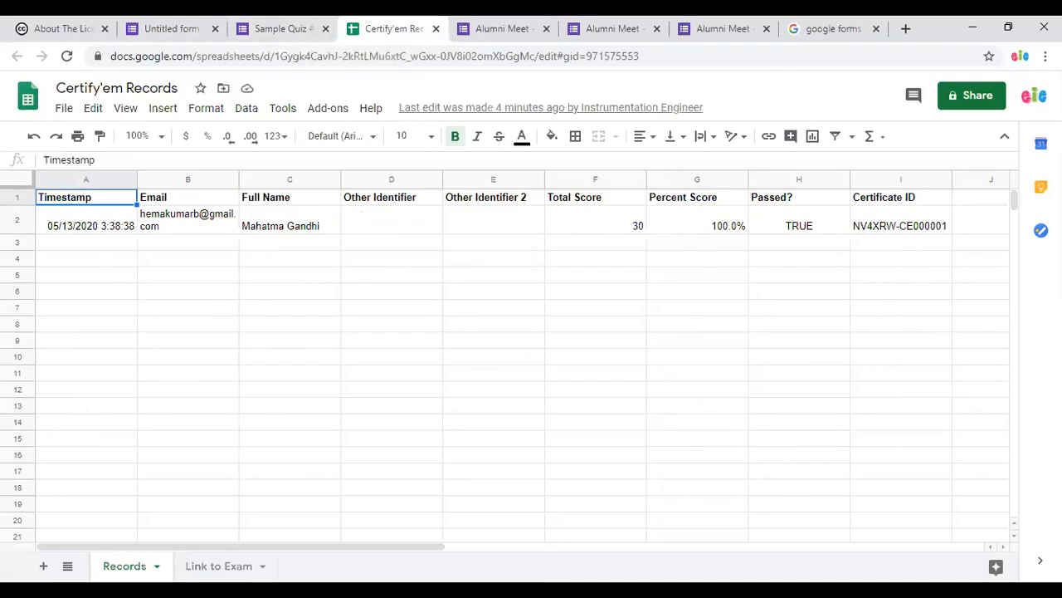
click(280, 28)
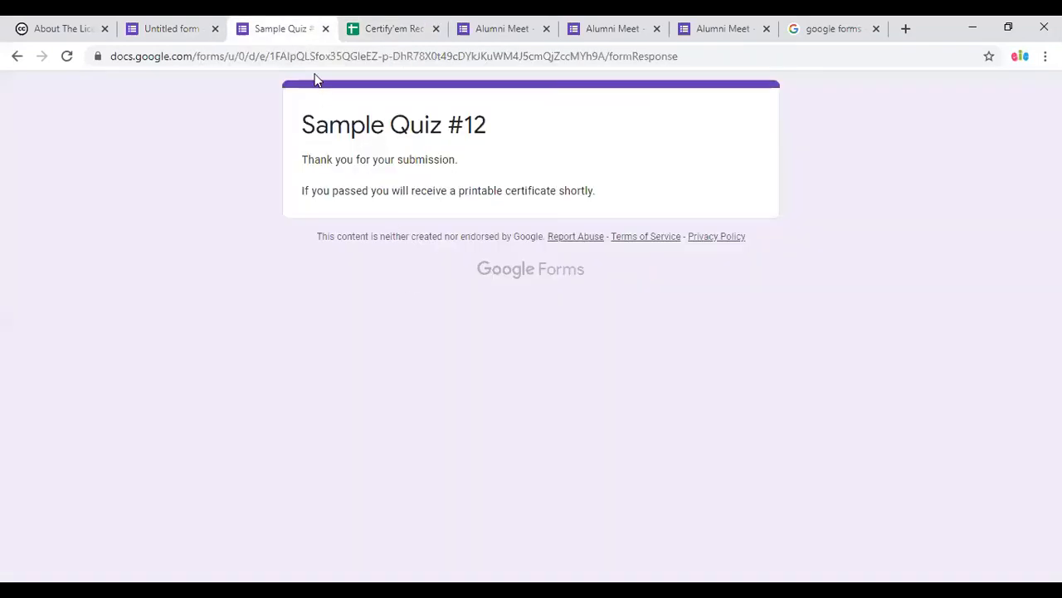